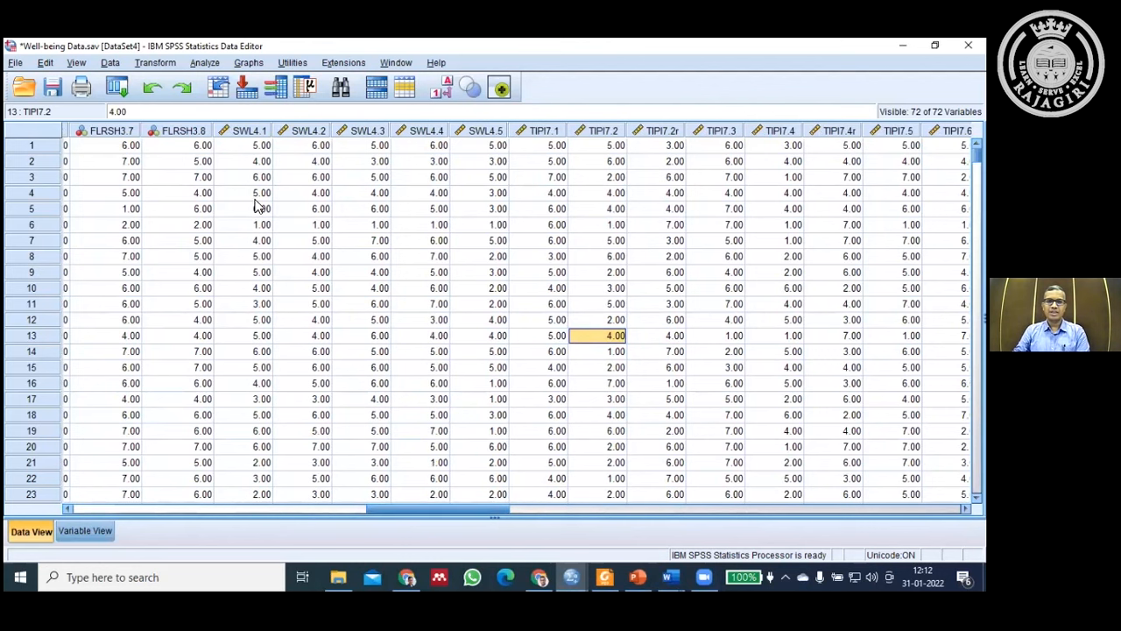
Step: Examine the PA, NA, ConsistencyofInterest and PerseveranceofEffort score columns in the data set
{"action": "left_click_drag", "start_coordinate": [430, 509], "coordinate": [736, 548]}
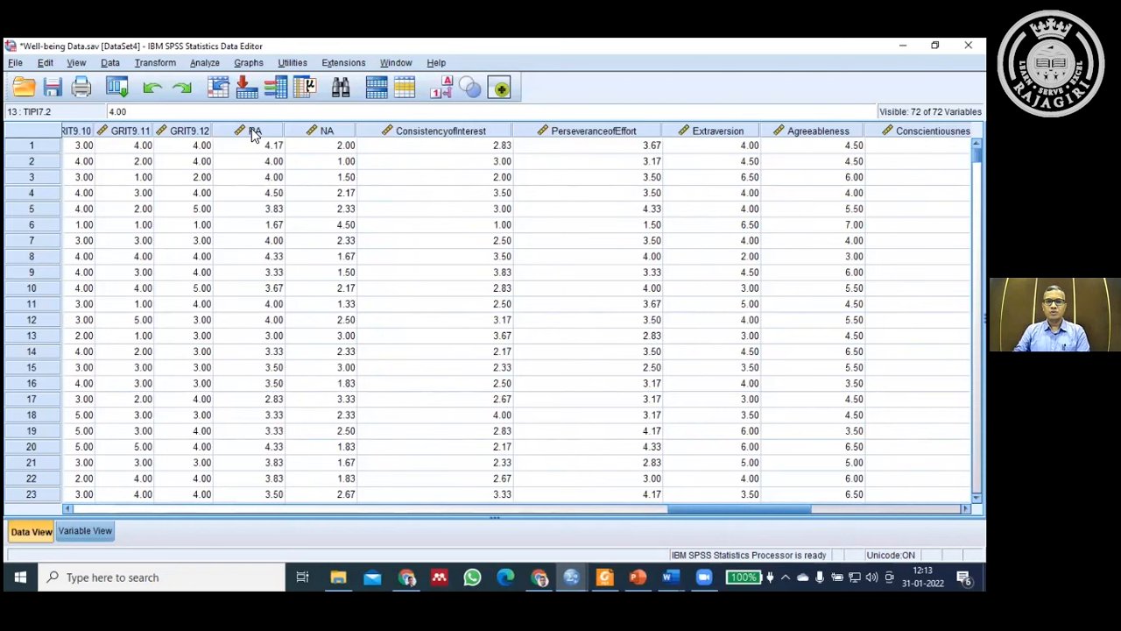
{"action": "left_click", "coordinate": [254, 131]}
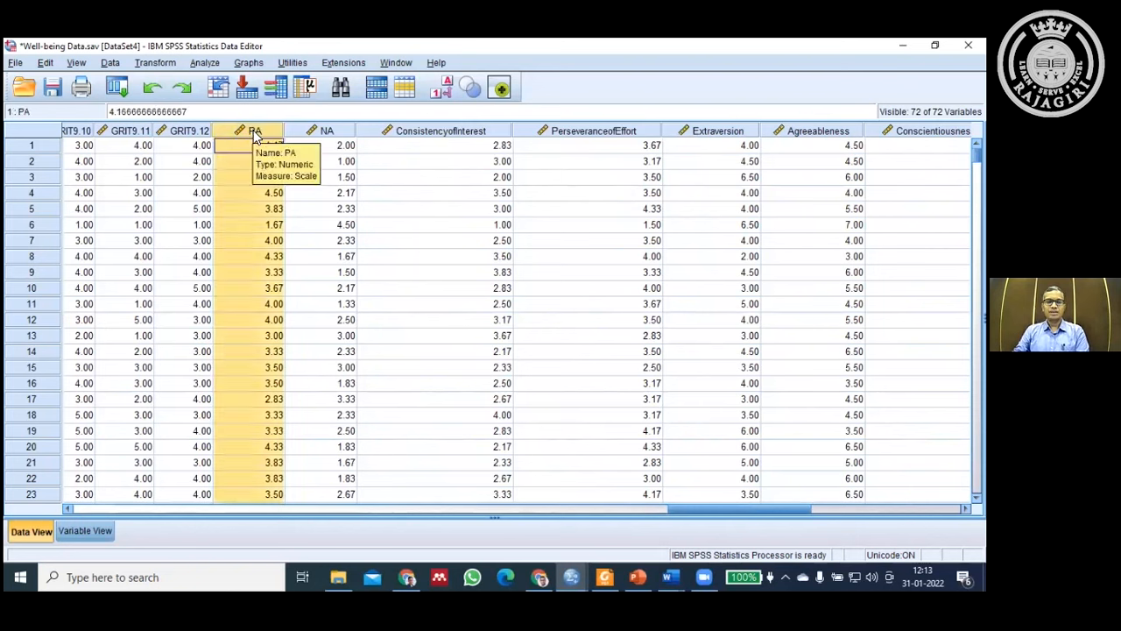
{"action": "left_click", "coordinate": [311, 133]}
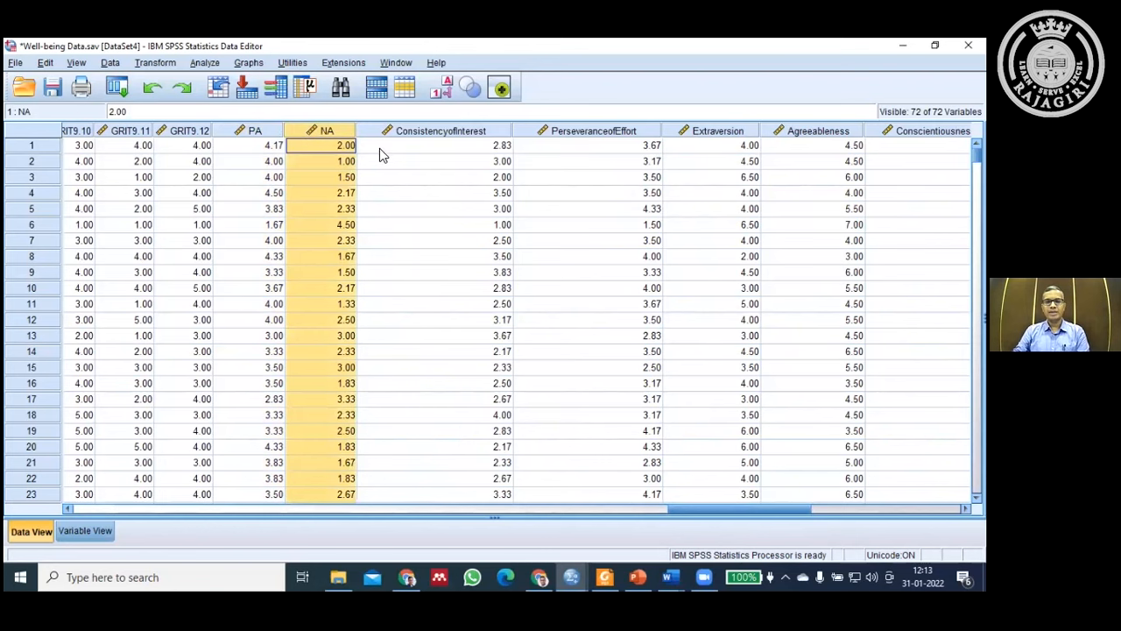
{"action": "left_click", "coordinate": [453, 133]}
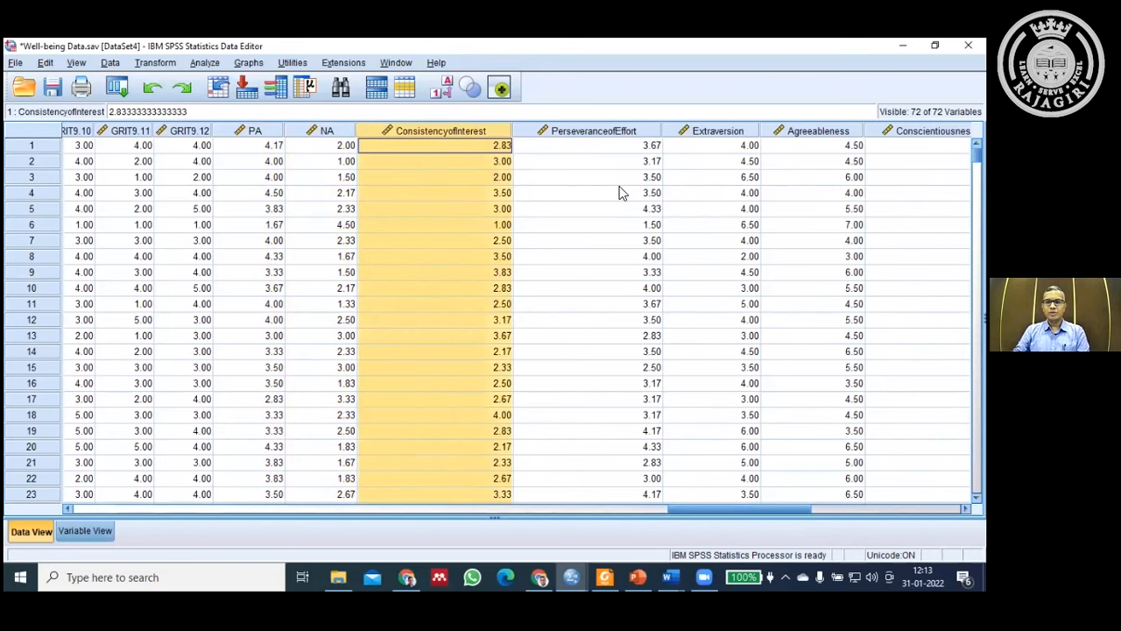
{"action": "left_click", "coordinate": [568, 133]}
{"action": "left_click", "coordinate": [486, 133]}
{"action": "left_click", "coordinate": [587, 132]}
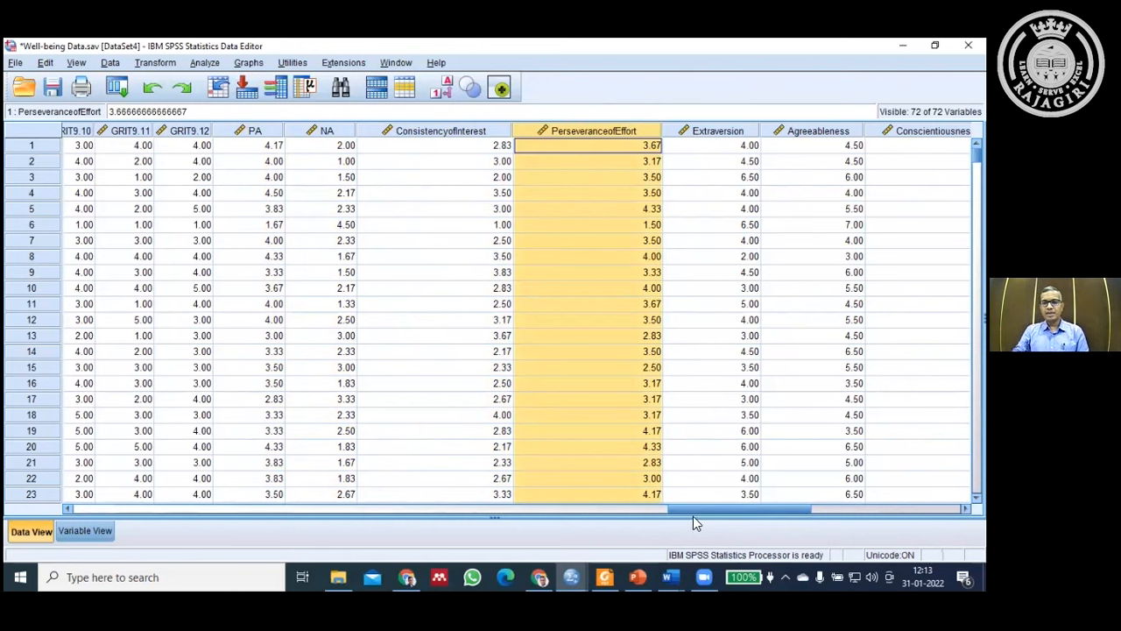
Step: Examine the five personality score columns from Extraversion to Openness, plus SWL and Flourishing, and return to the first variables
{"action": "left_click_drag", "start_coordinate": [713, 510], "coordinate": [813, 509]}
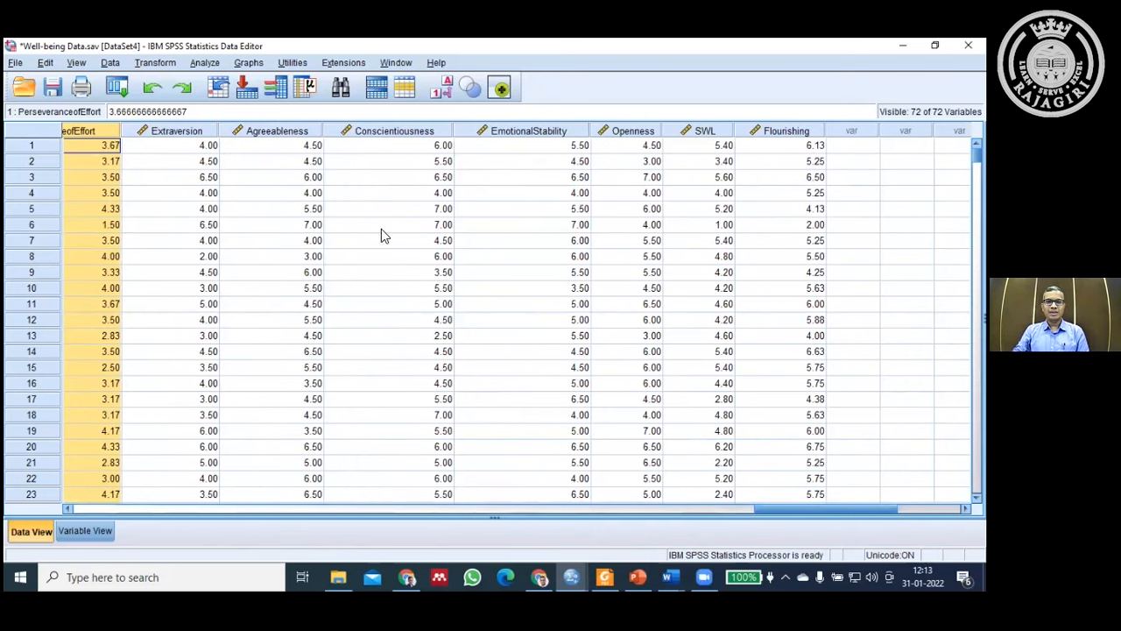
{"action": "left_click", "coordinate": [196, 133]}
{"action": "left_click", "coordinate": [291, 136]}
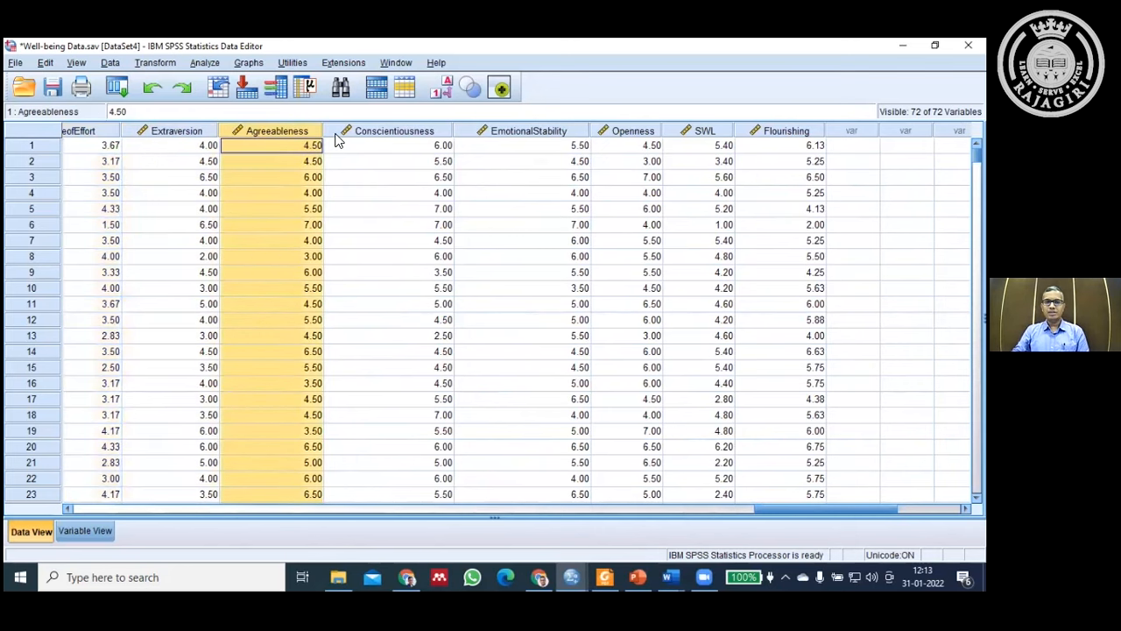
{"action": "left_click", "coordinate": [414, 133]}
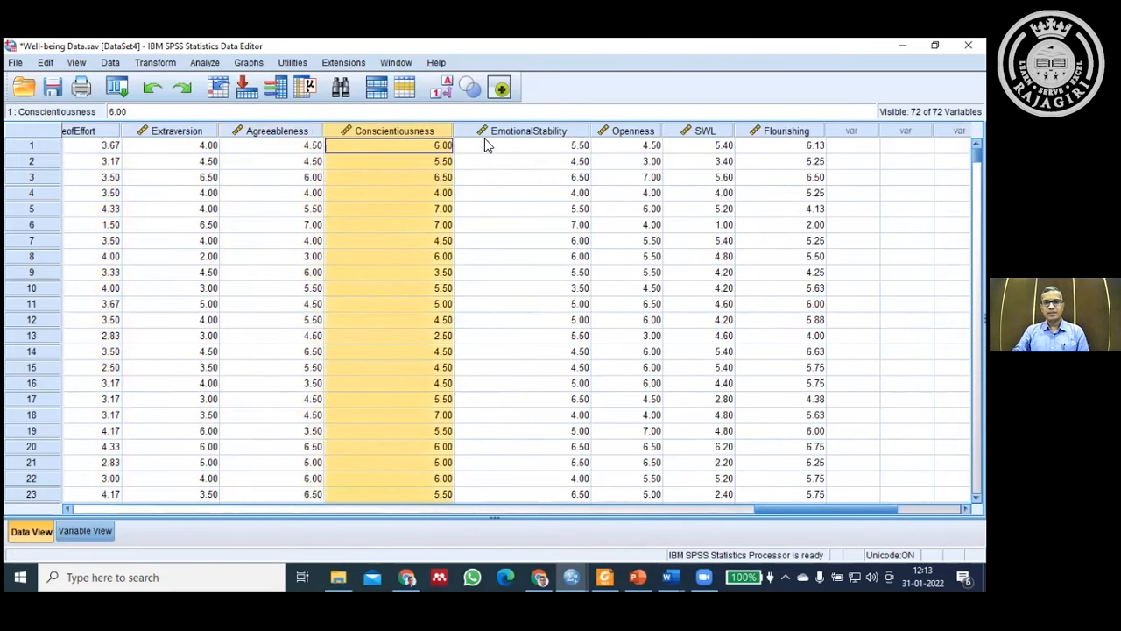
{"action": "left_click", "coordinate": [526, 132]}
{"action": "left_click", "coordinate": [624, 134]}
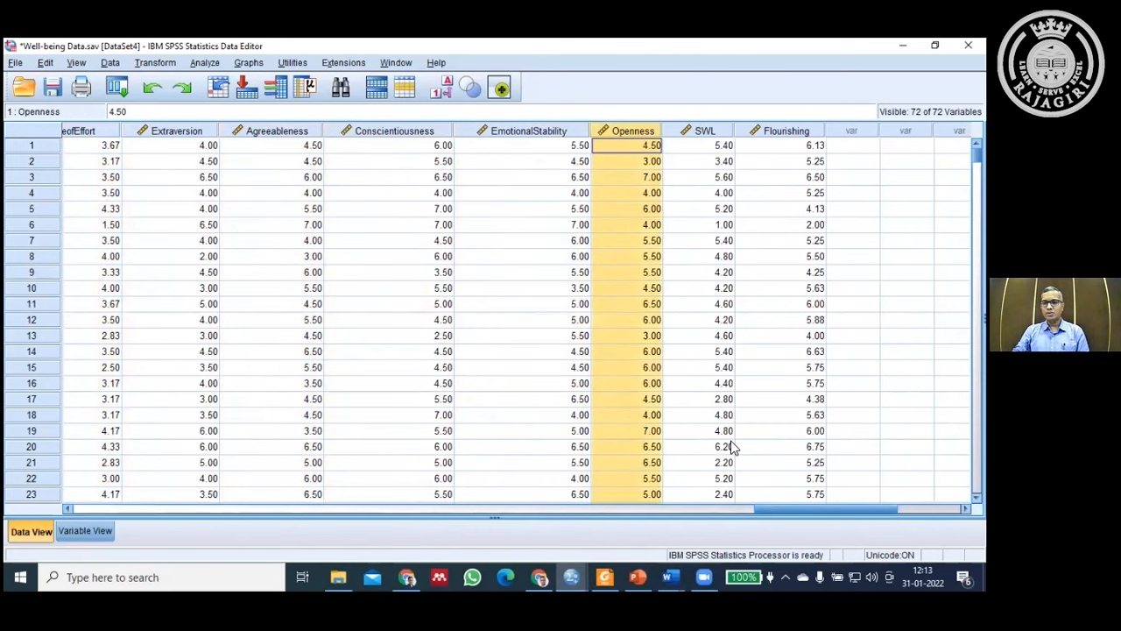
{"action": "scroll", "coordinate": [795, 509], "scroll_direction": "right", "scroll_amount": 3}
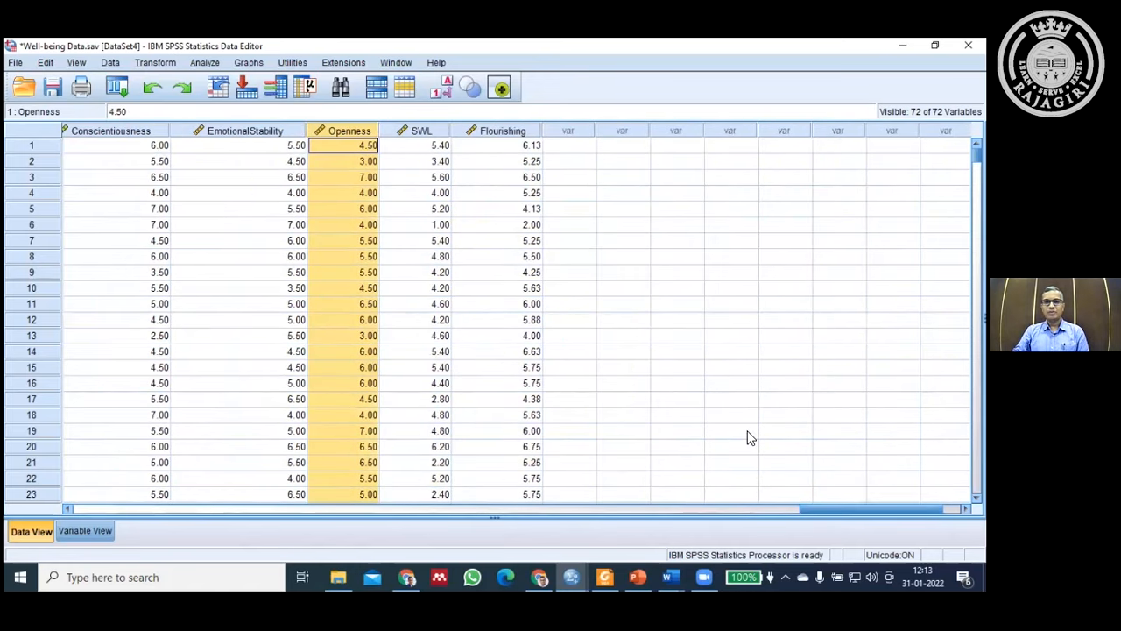
{"action": "left_click", "coordinate": [431, 130]}
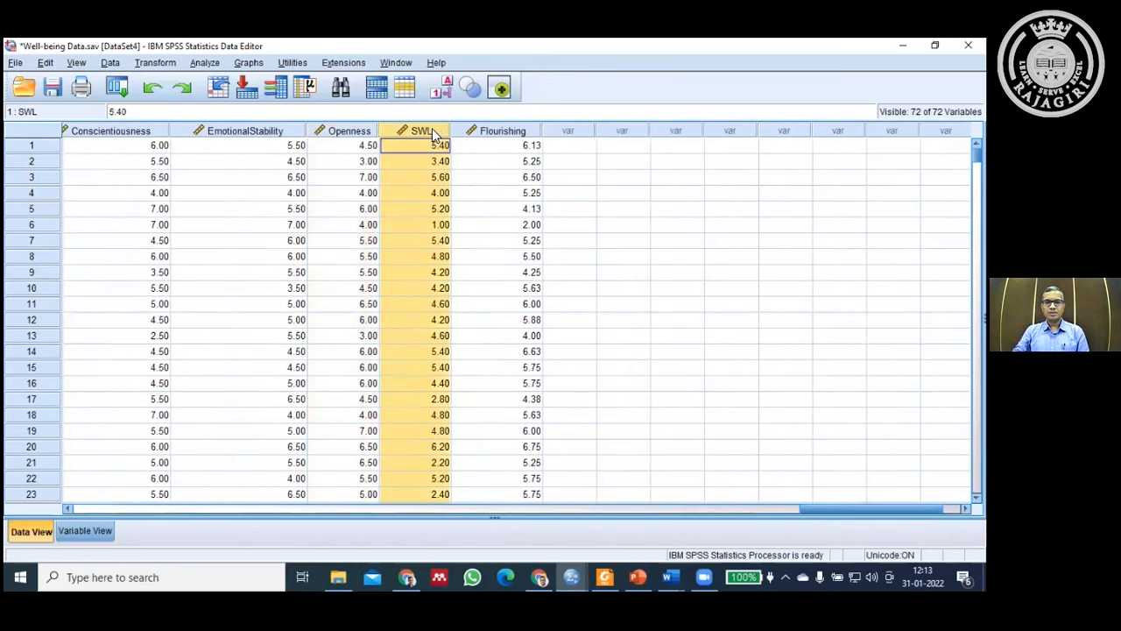
{"action": "left_click", "coordinate": [503, 134]}
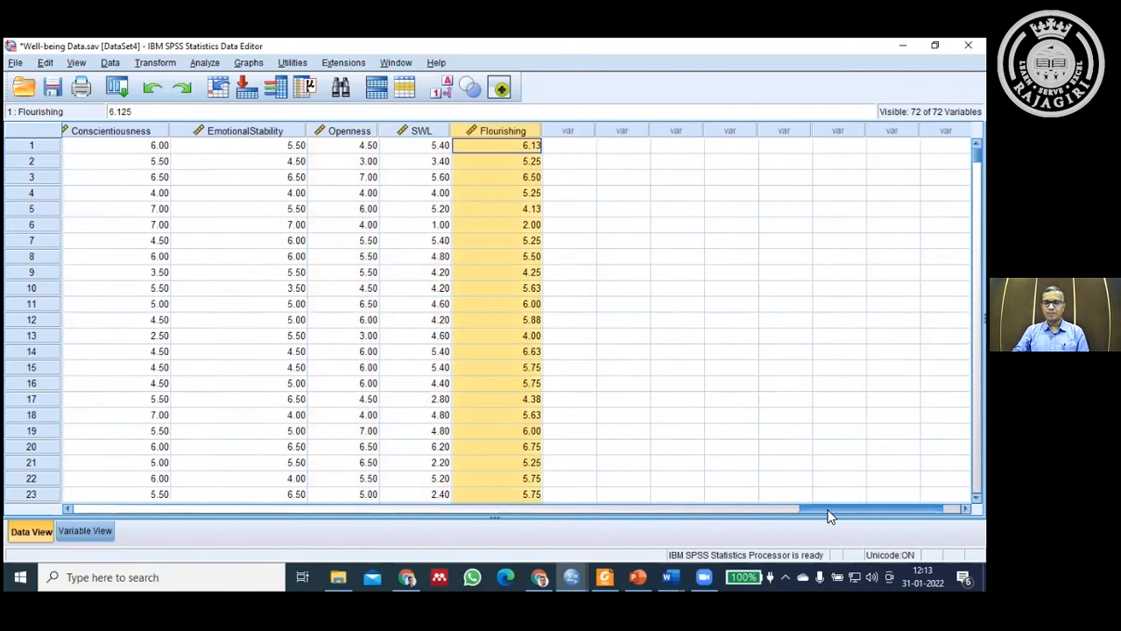
{"action": "left_click_drag", "start_coordinate": [831, 516], "coordinate": [720, 516]}
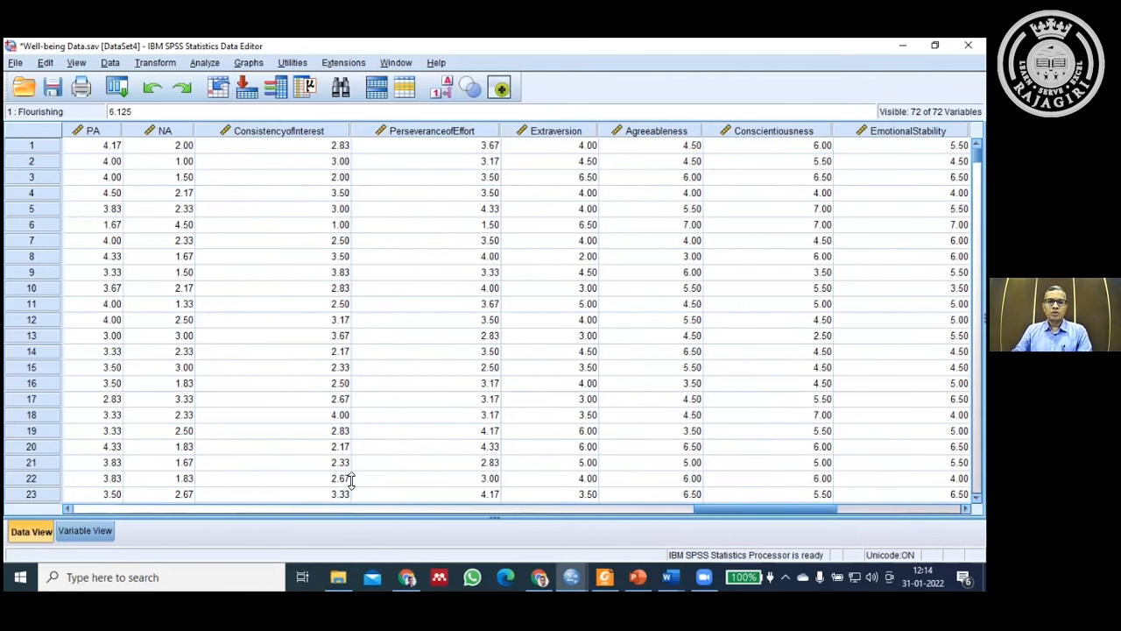
{"action": "left_click_drag", "start_coordinate": [751, 514], "coordinate": [90, 508]}
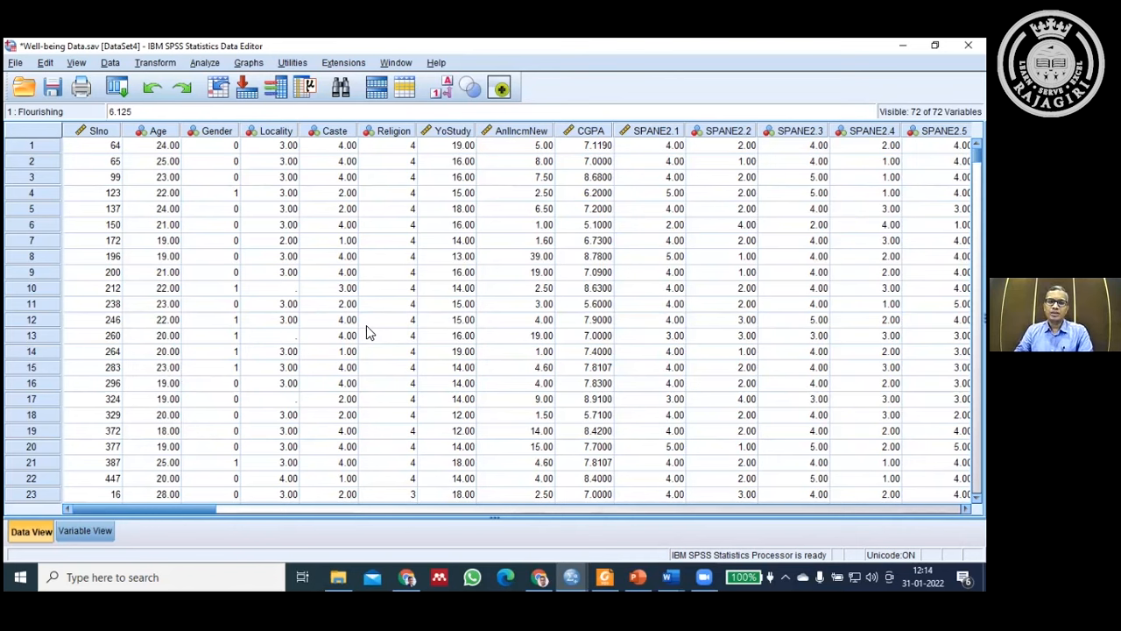
Step: Start a Frequencies analysis and add Age as the first variable to analyse
{"action": "left_click", "coordinate": [206, 65]}
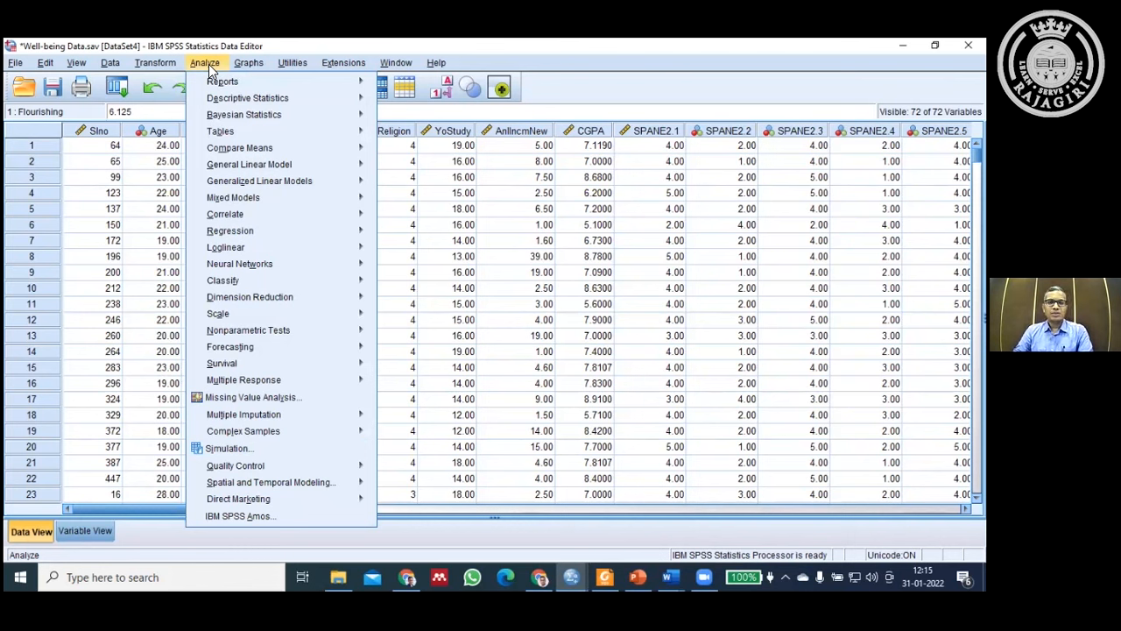
{"action": "mouse_move", "coordinate": [223, 103]}
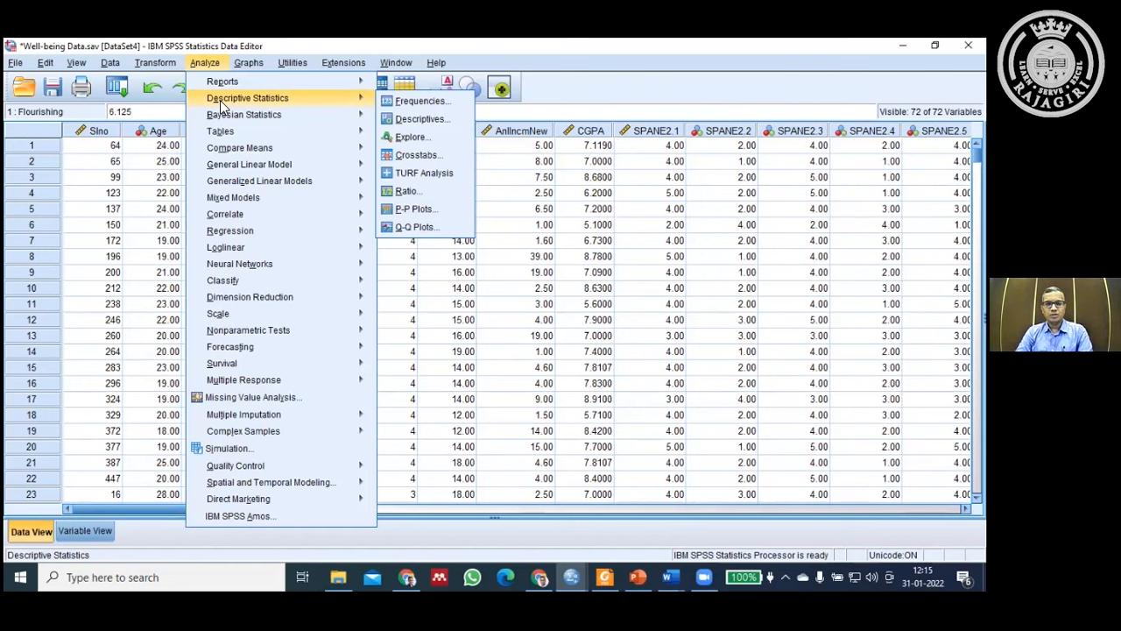
{"action": "left_click", "coordinate": [406, 102]}
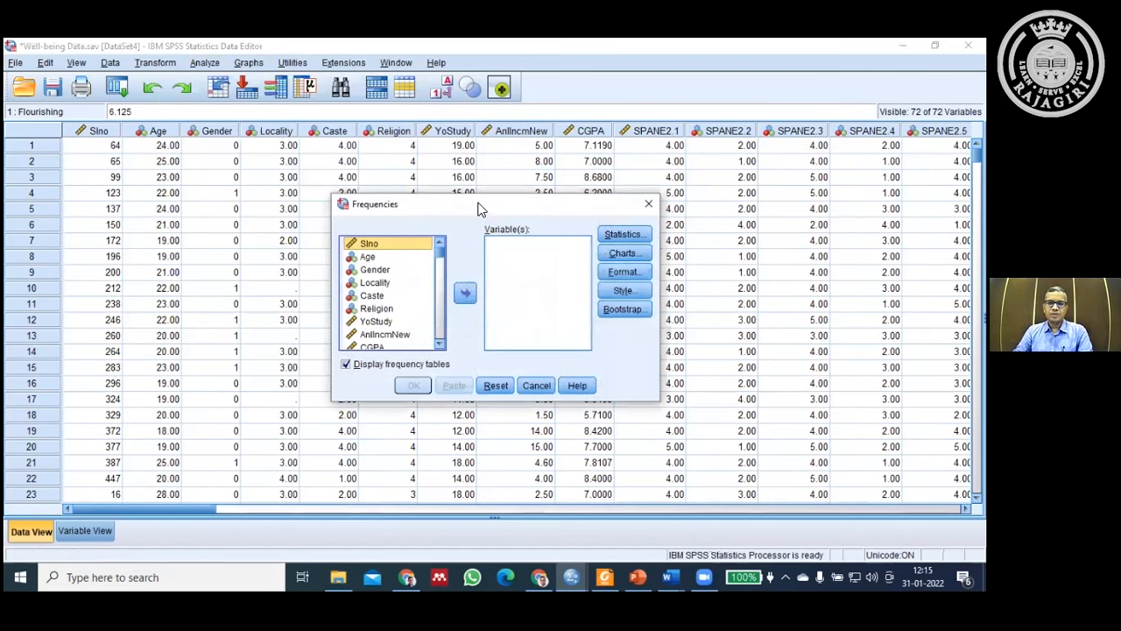
{"action": "left_click_drag", "start_coordinate": [479, 205], "coordinate": [454, 136]}
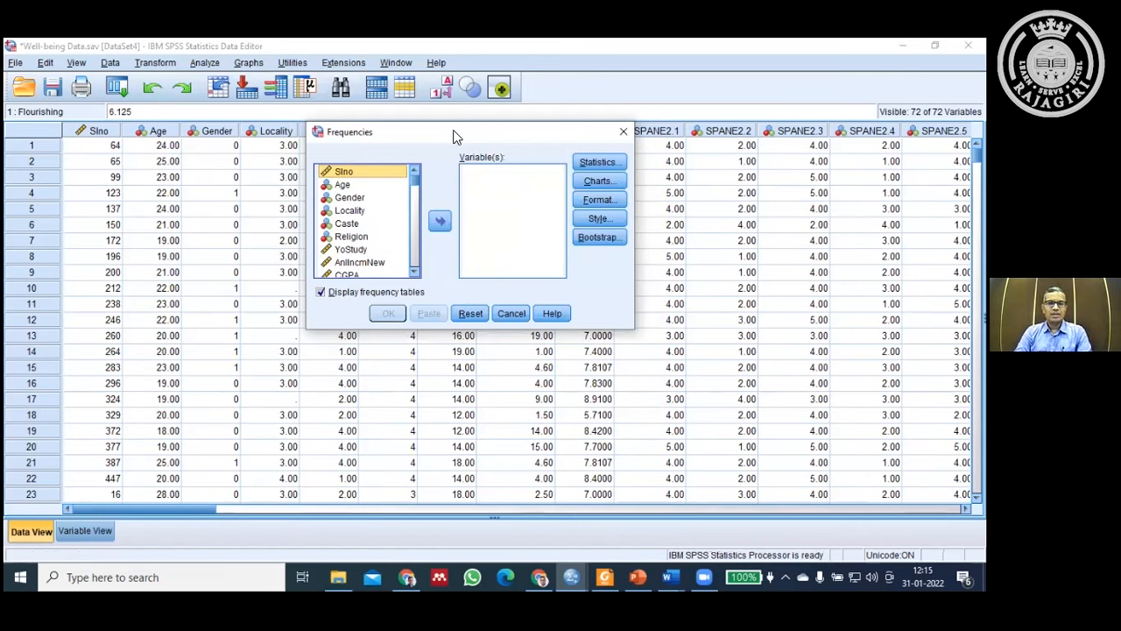
{"action": "left_click", "coordinate": [359, 187]}
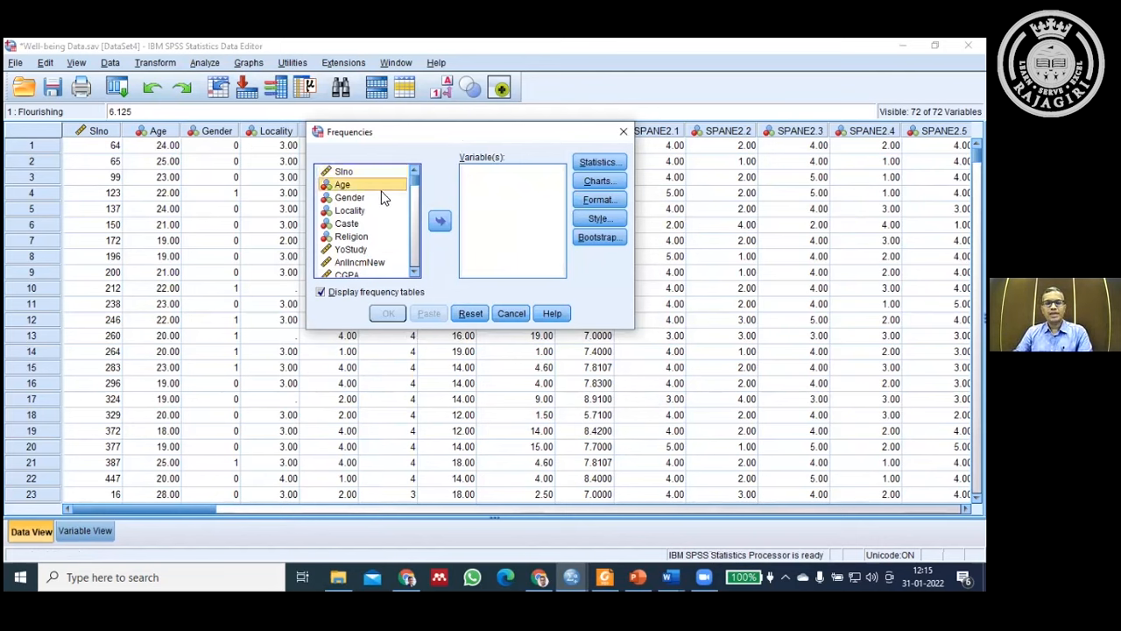
{"action": "left_click", "coordinate": [441, 223]}
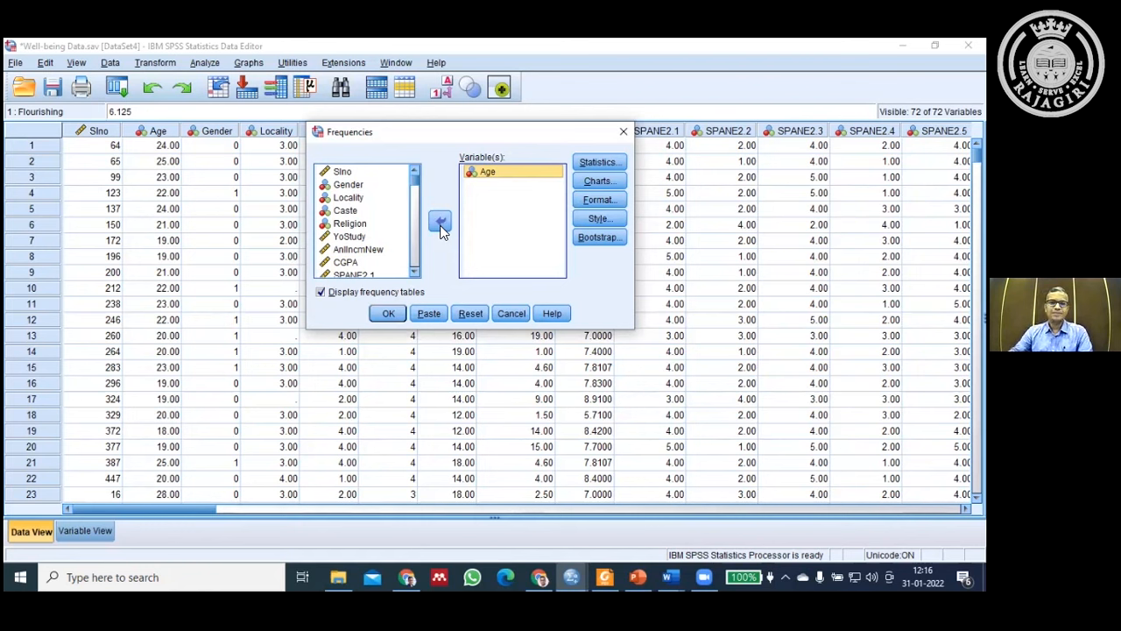
Step: Add Gender, Locality, Caste and Religion to the Frequencies variables
{"action": "left_click", "coordinate": [359, 185]}
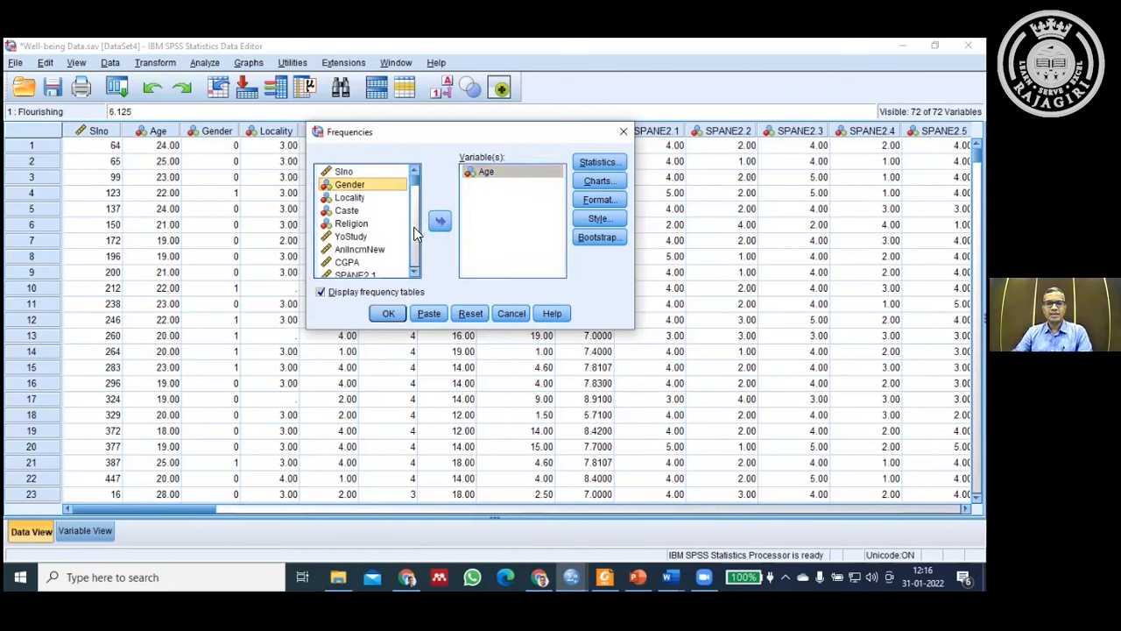
{"action": "left_click", "coordinate": [439, 223]}
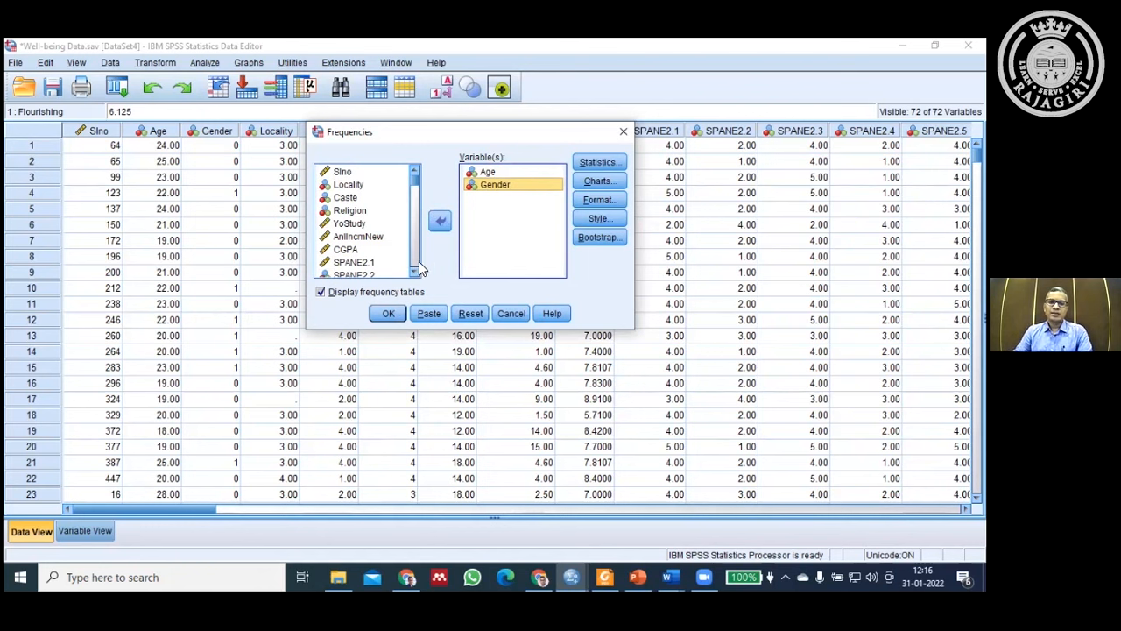
{"action": "left_click", "coordinate": [345, 185]}
{"action": "left_click", "coordinate": [441, 224]}
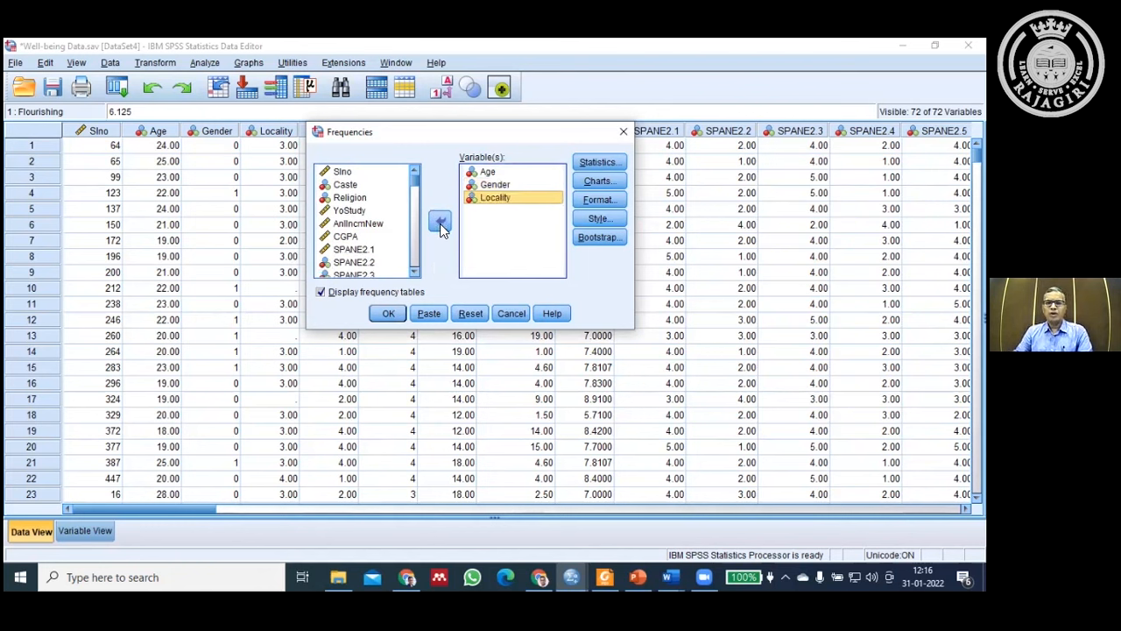
{"action": "left_click", "coordinate": [352, 186]}
{"action": "left_click", "coordinate": [442, 221]}
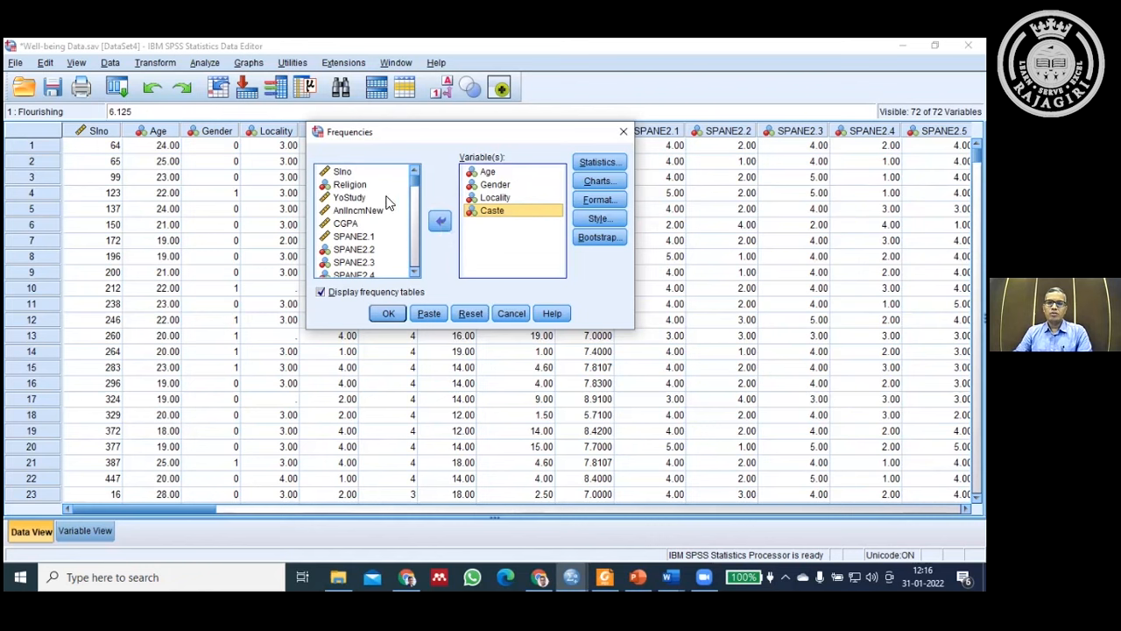
{"action": "left_click", "coordinate": [355, 185]}
{"action": "left_click", "coordinate": [442, 222]}
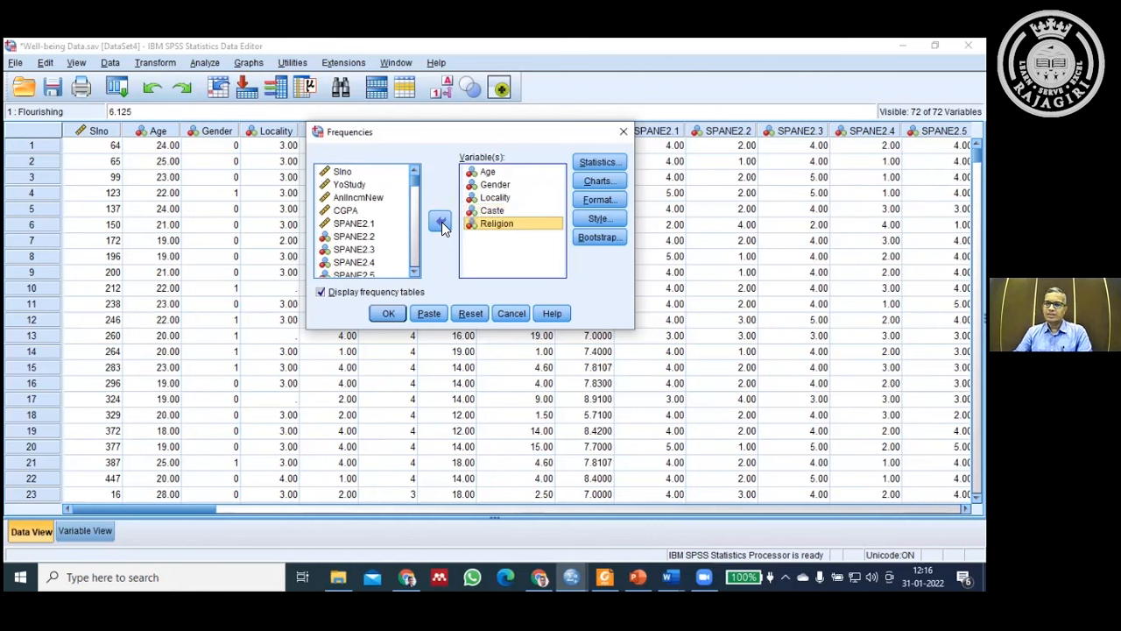
Step: Add YoStudy, AnlIncmNew and CGPA to the Frequencies variables
{"action": "left_click", "coordinate": [366, 186]}
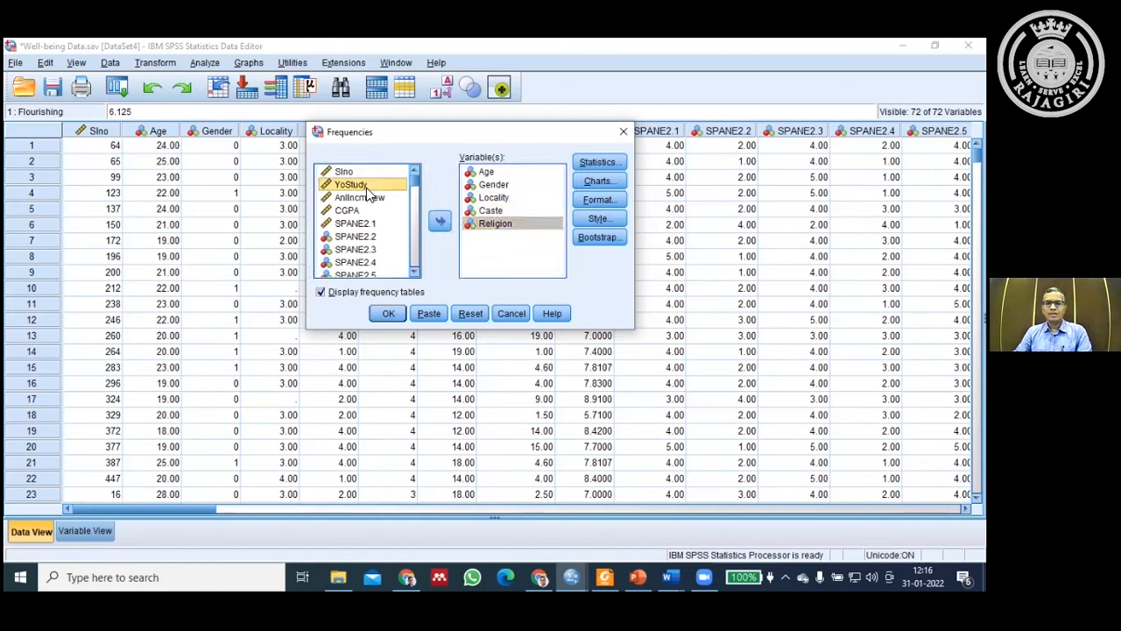
{"action": "left_click", "coordinate": [442, 221]}
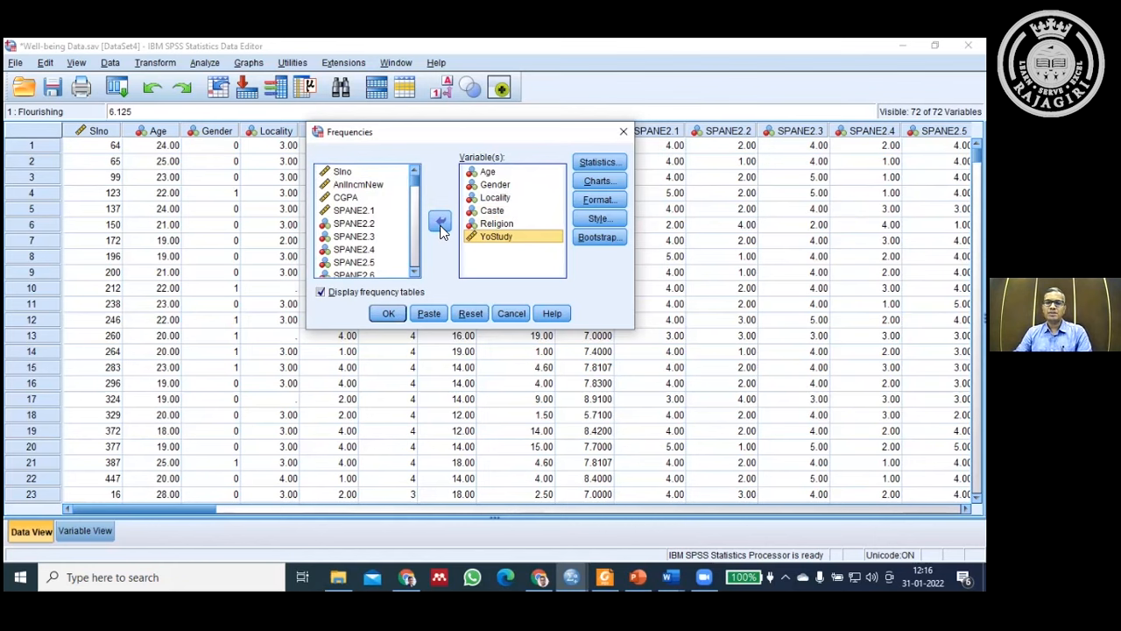
{"action": "left_click", "coordinate": [383, 187]}
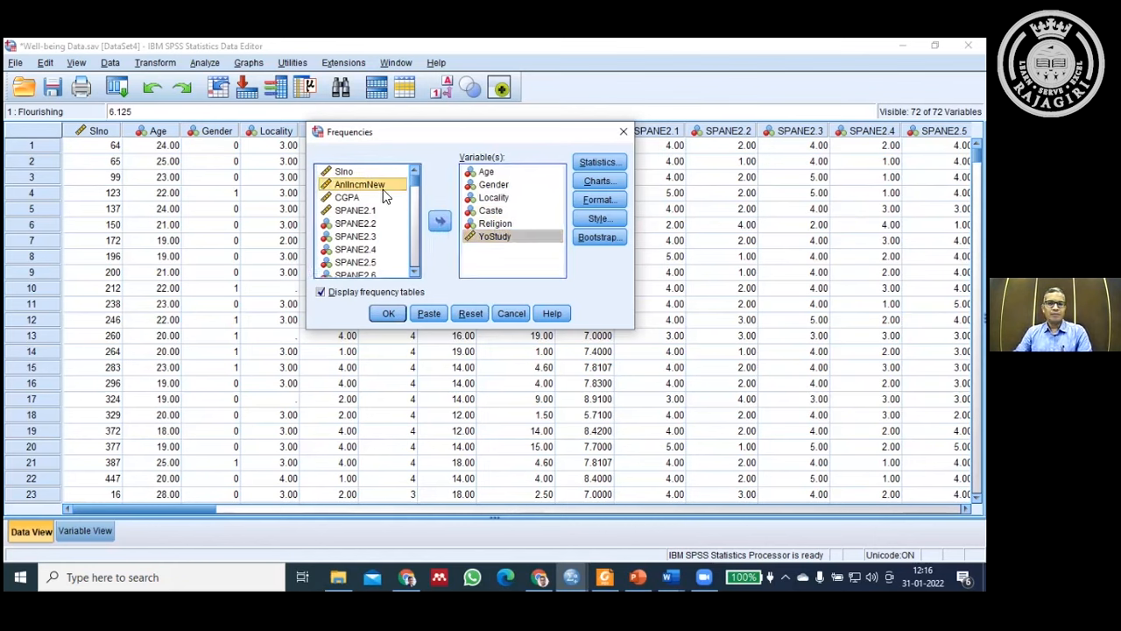
{"action": "left_click", "coordinate": [440, 226]}
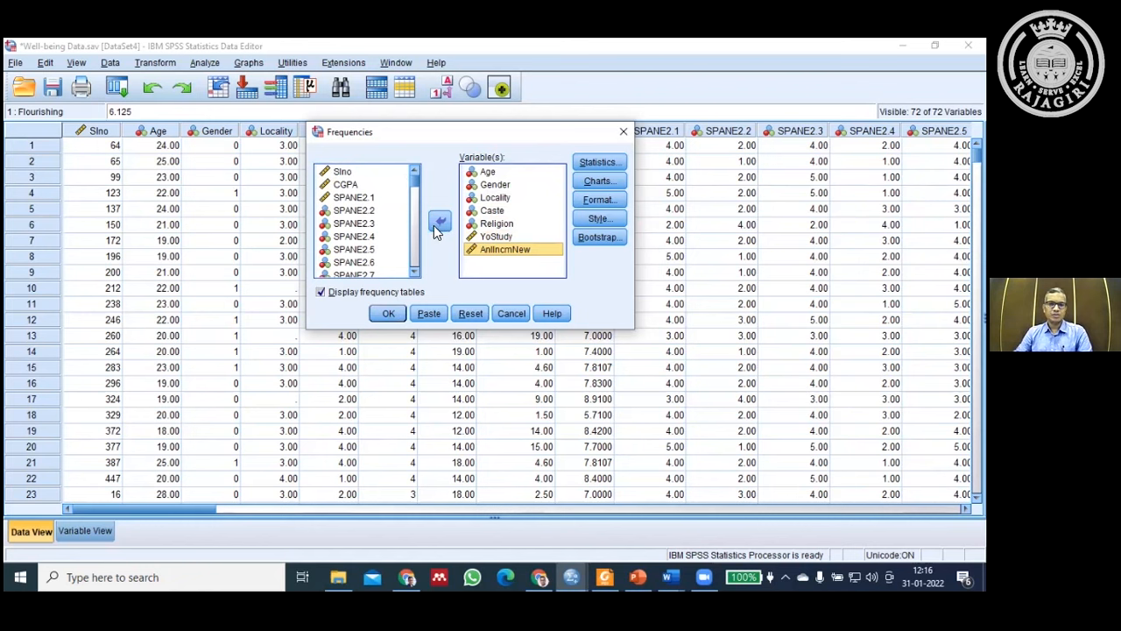
{"action": "left_click", "coordinate": [350, 185]}
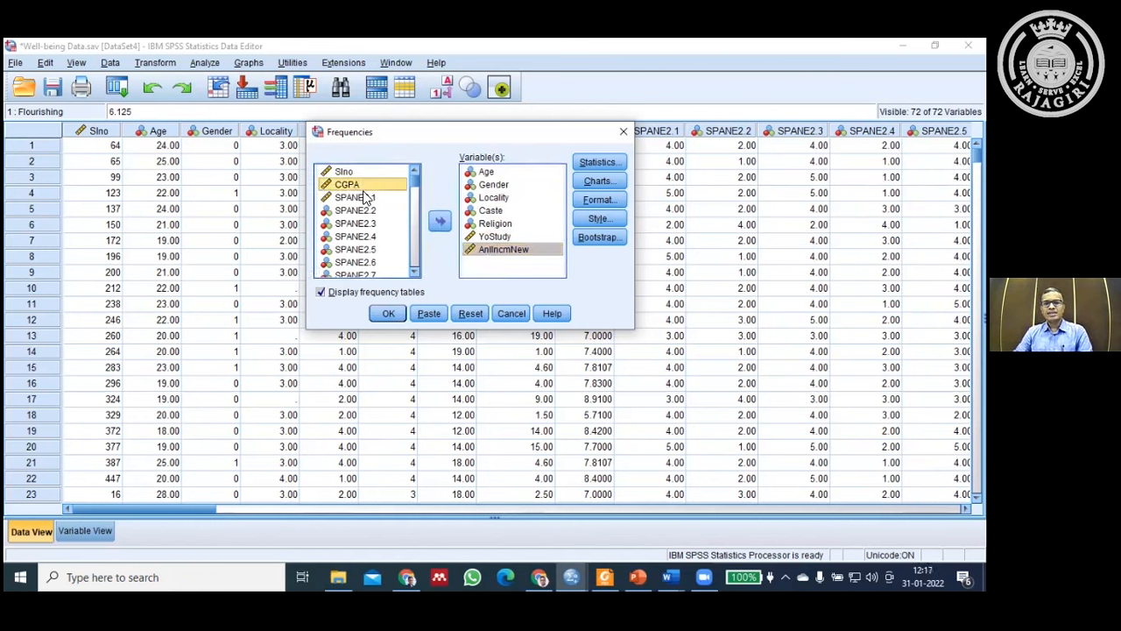
{"action": "left_click", "coordinate": [439, 224]}
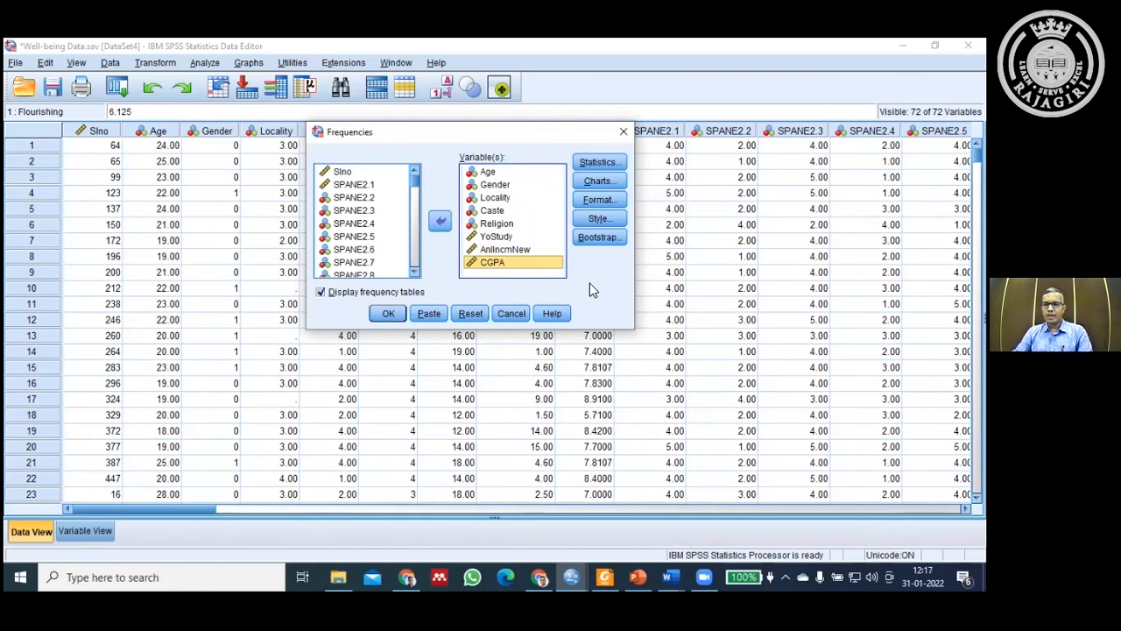
Step: Include the mean, median, mode and sum in the statistics of the Frequencies analysis
{"action": "left_click", "coordinate": [601, 162]}
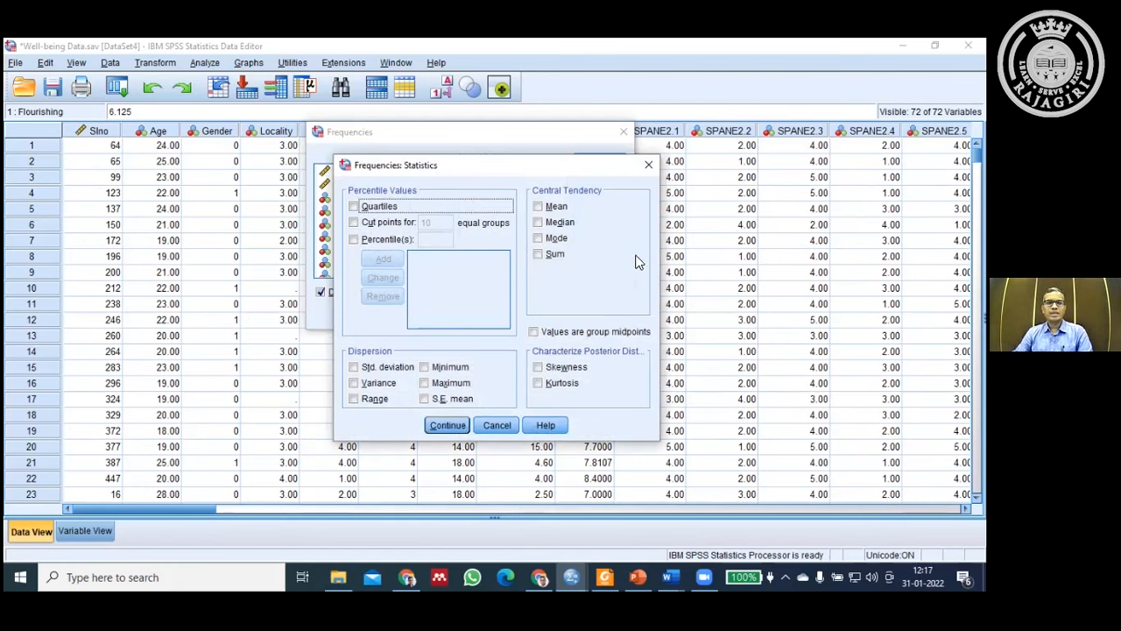
{"action": "left_click", "coordinate": [538, 208]}
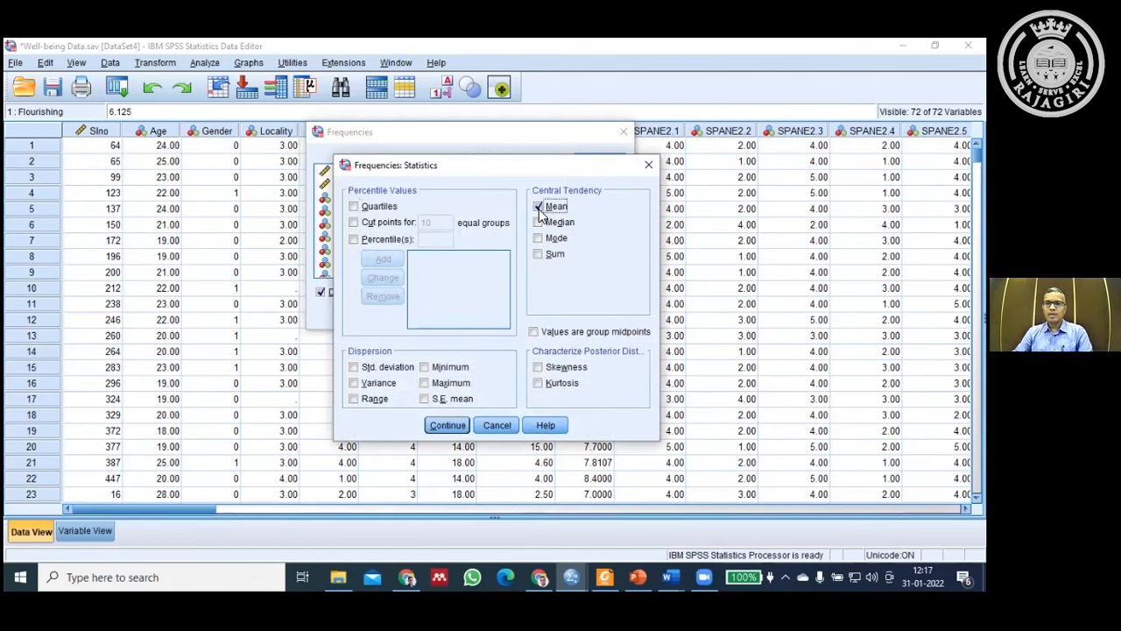
{"action": "left_click", "coordinate": [538, 223]}
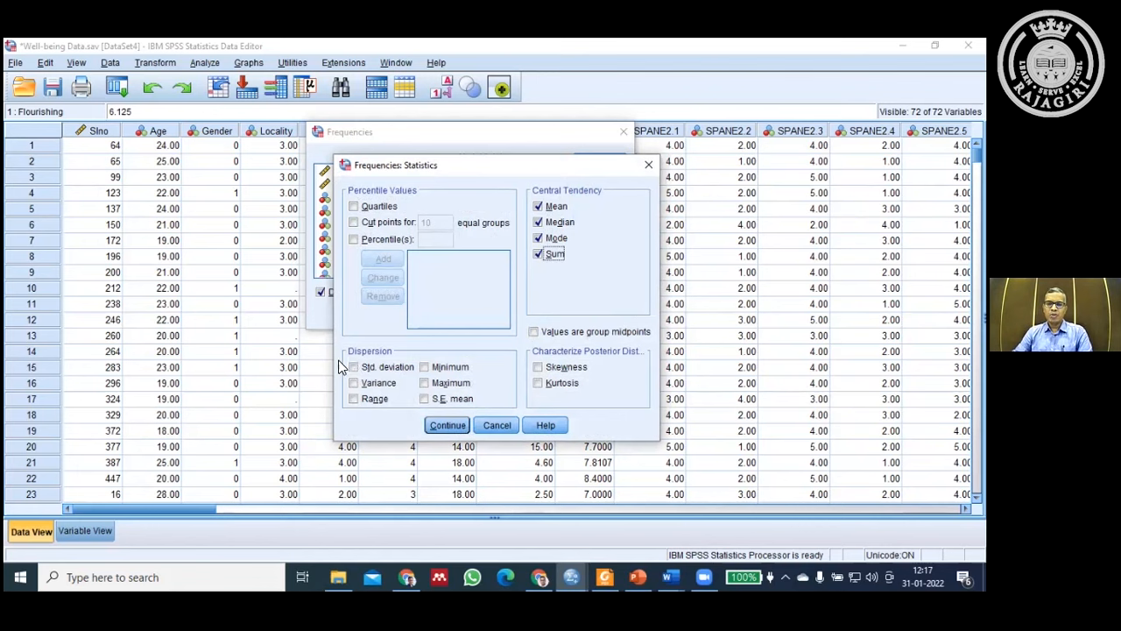
Step: Include the dispersion measures standard deviation, variance, range, minimum and maximum
{"action": "left_click", "coordinate": [353, 369]}
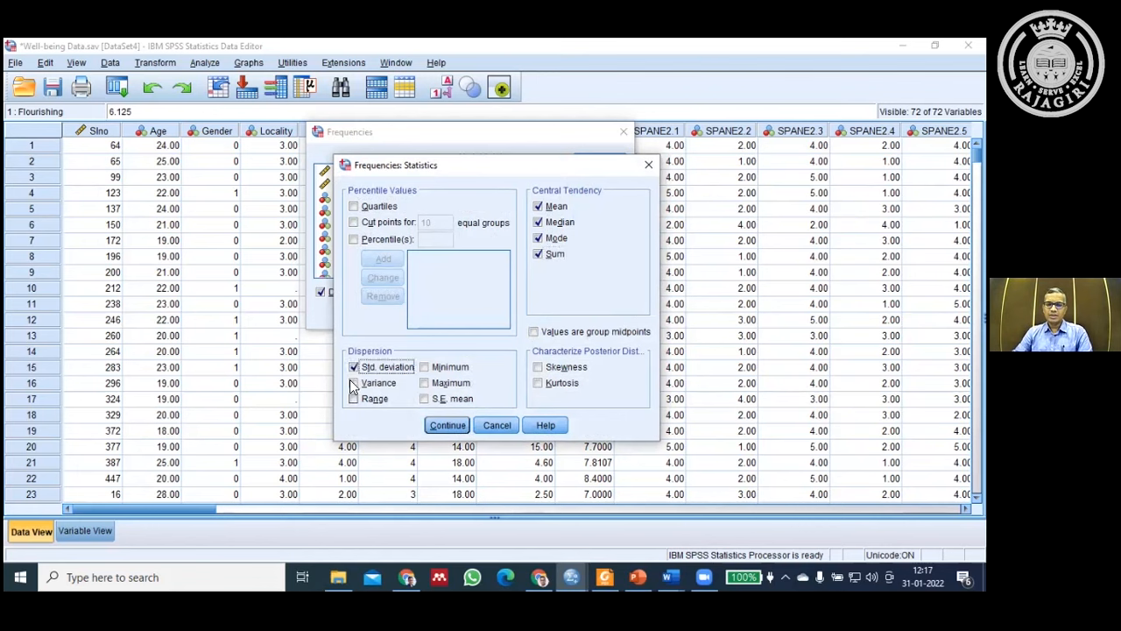
{"action": "left_click", "coordinate": [355, 383]}
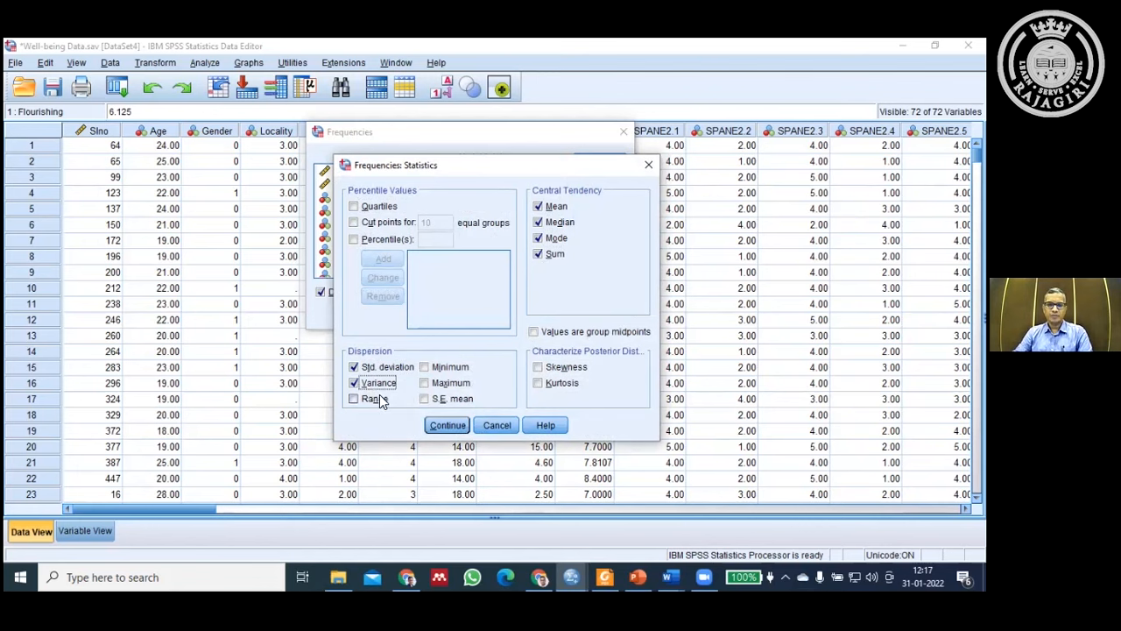
{"action": "left_click", "coordinate": [355, 400]}
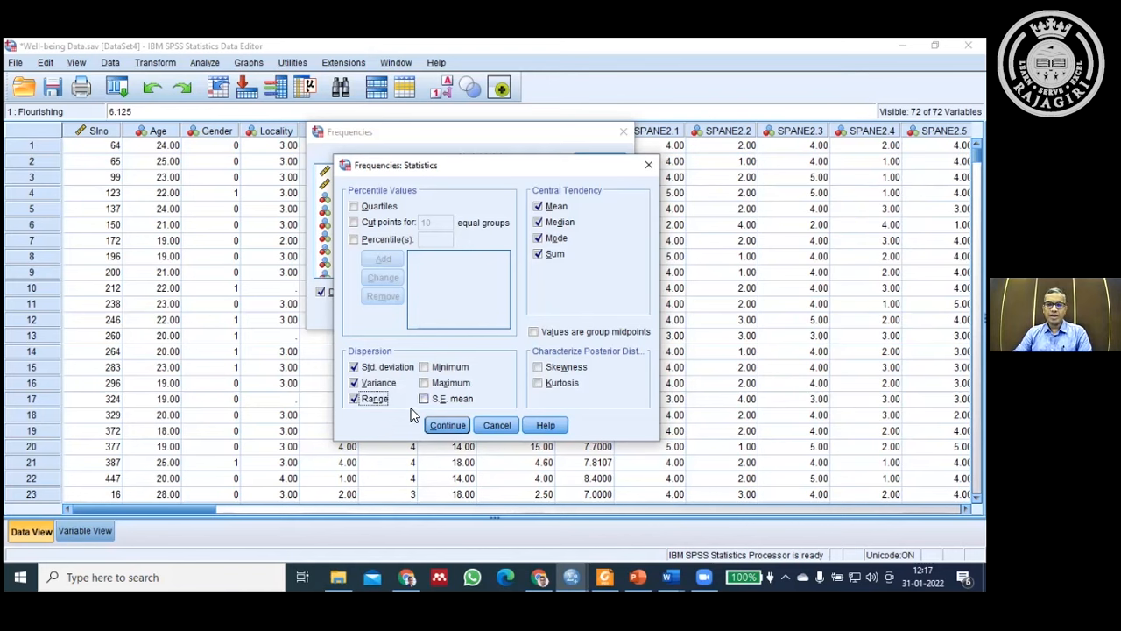
{"action": "left_click", "coordinate": [425, 368]}
{"action": "left_click", "coordinate": [424, 383]}
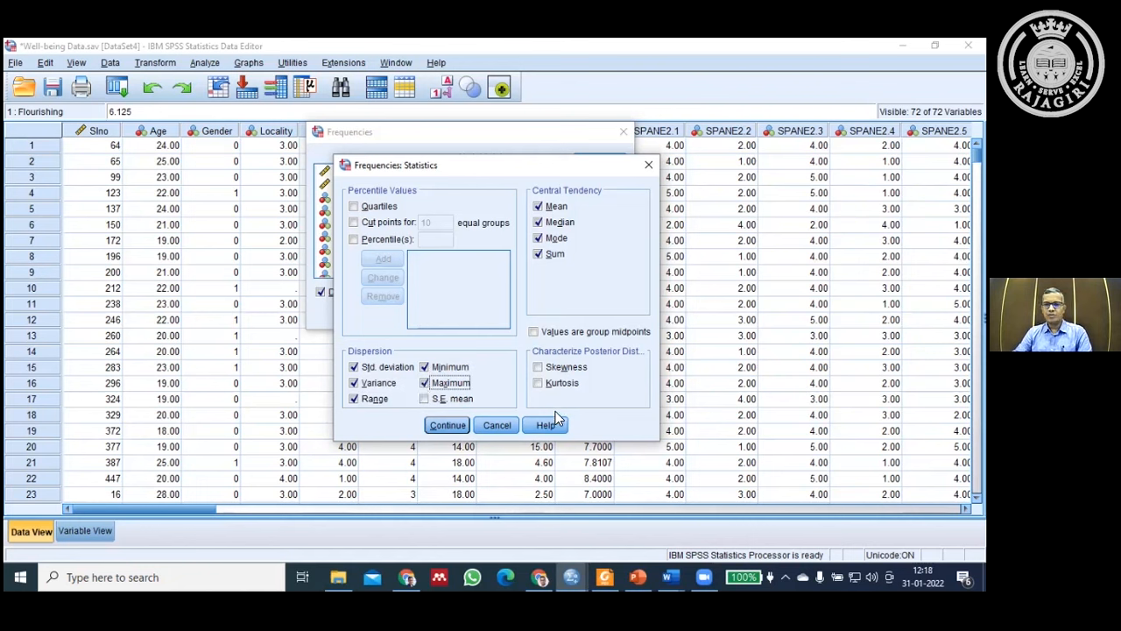
Step: Include skewness and kurtosis, accept the statistics selection and run the Frequencies analysis
{"action": "left_click", "coordinate": [538, 367]}
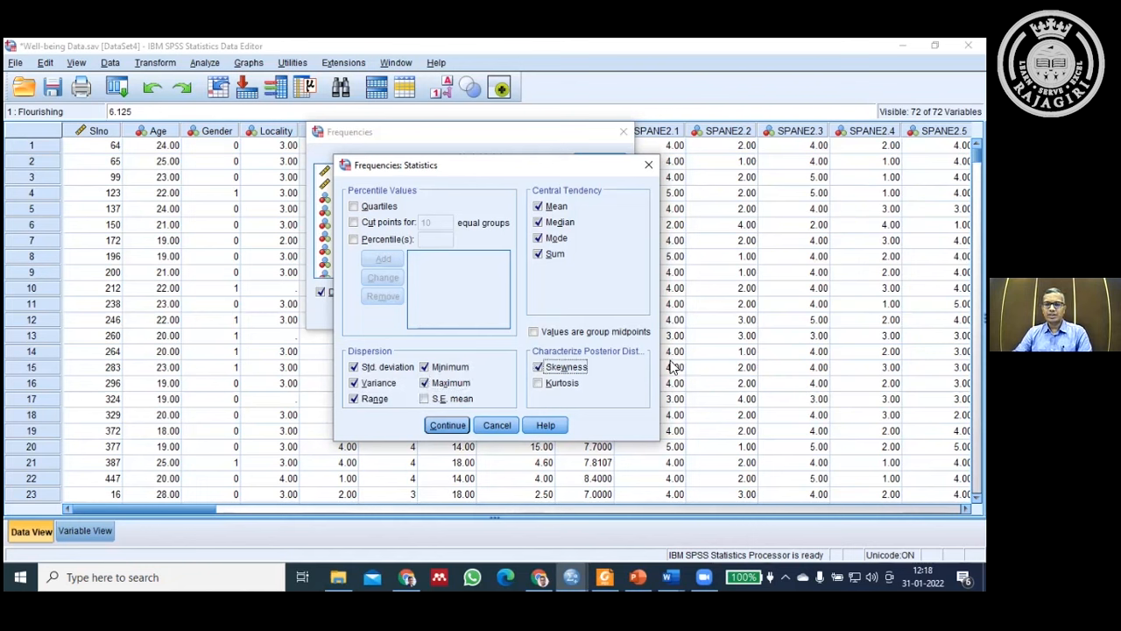
{"action": "left_click", "coordinate": [538, 386]}
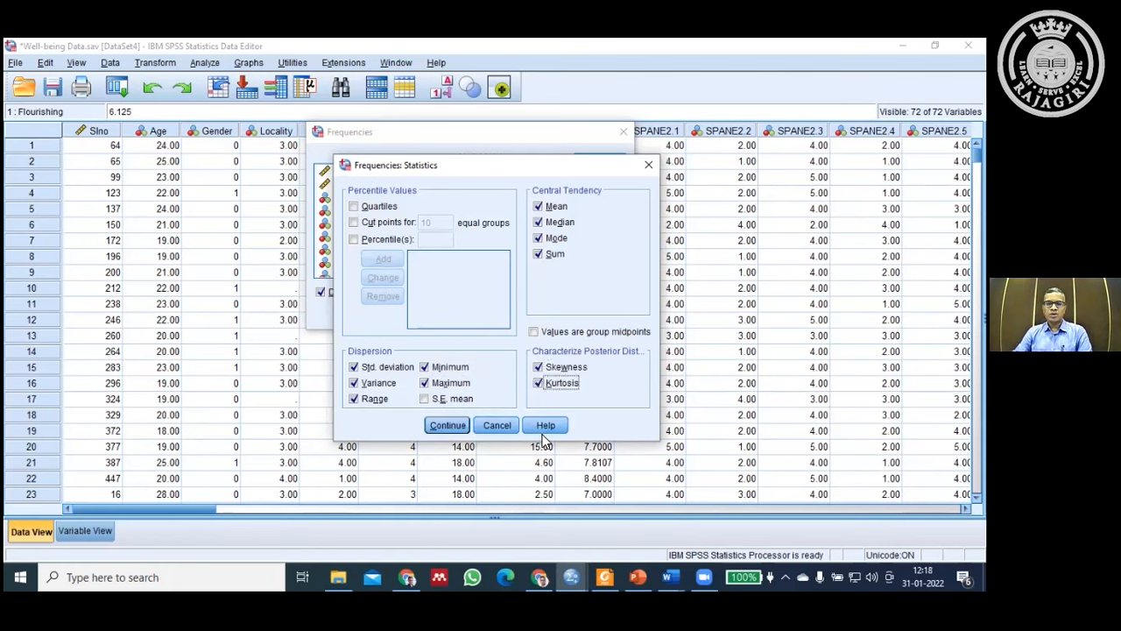
{"action": "left_click", "coordinate": [445, 426]}
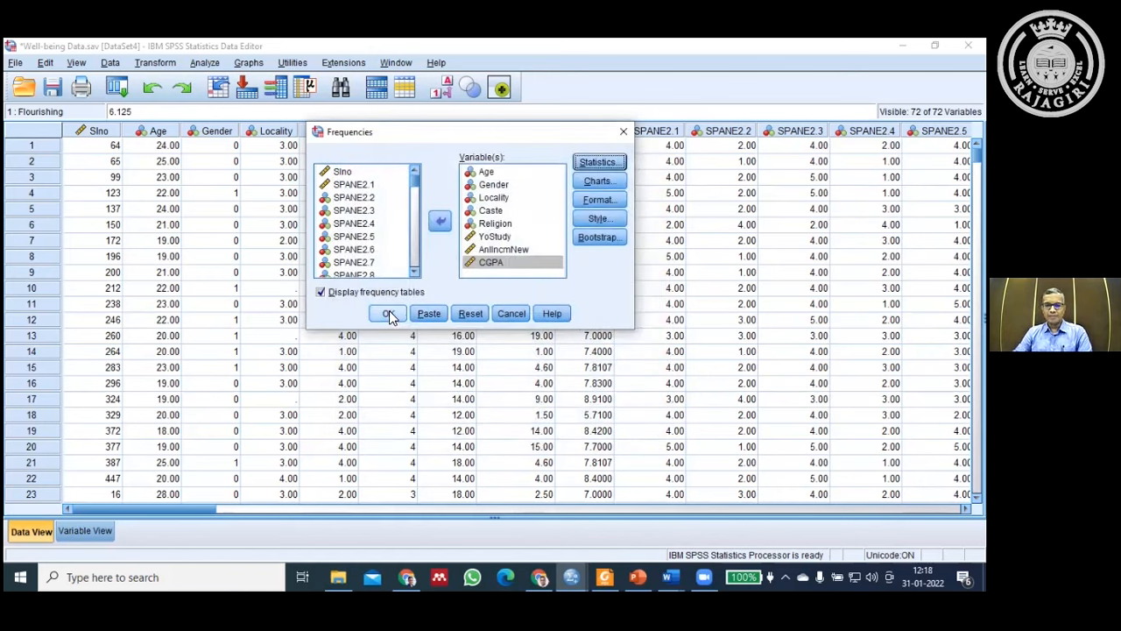
{"action": "left_click", "coordinate": [388, 314]}
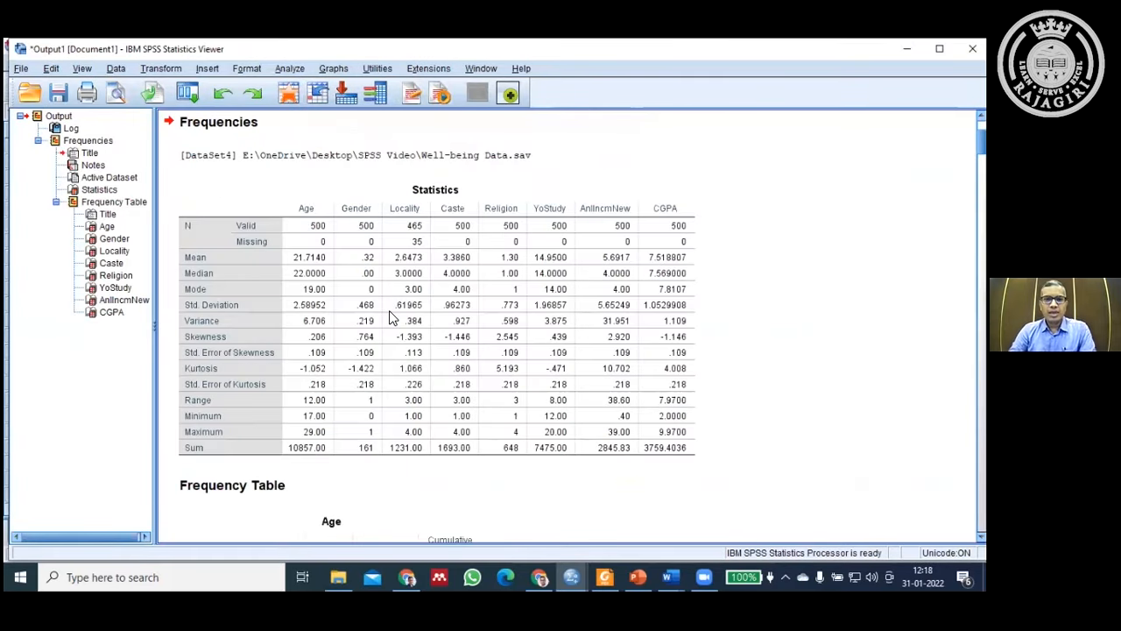
Step: Examine the Statistics table and the frequency tables for Age, Gender, Locality, Caste, Religion and YoStudy in the output
{"action": "left_click", "coordinate": [389, 312]}
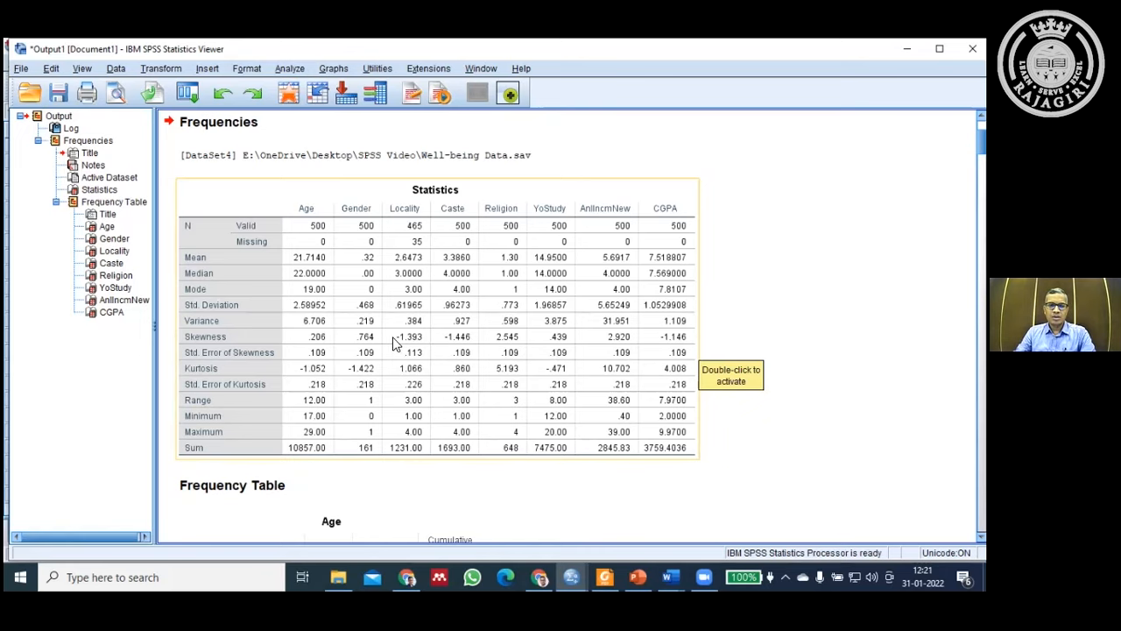
{"action": "scroll", "coordinate": [265, 377], "scroll_direction": "down", "scroll_amount": 2}
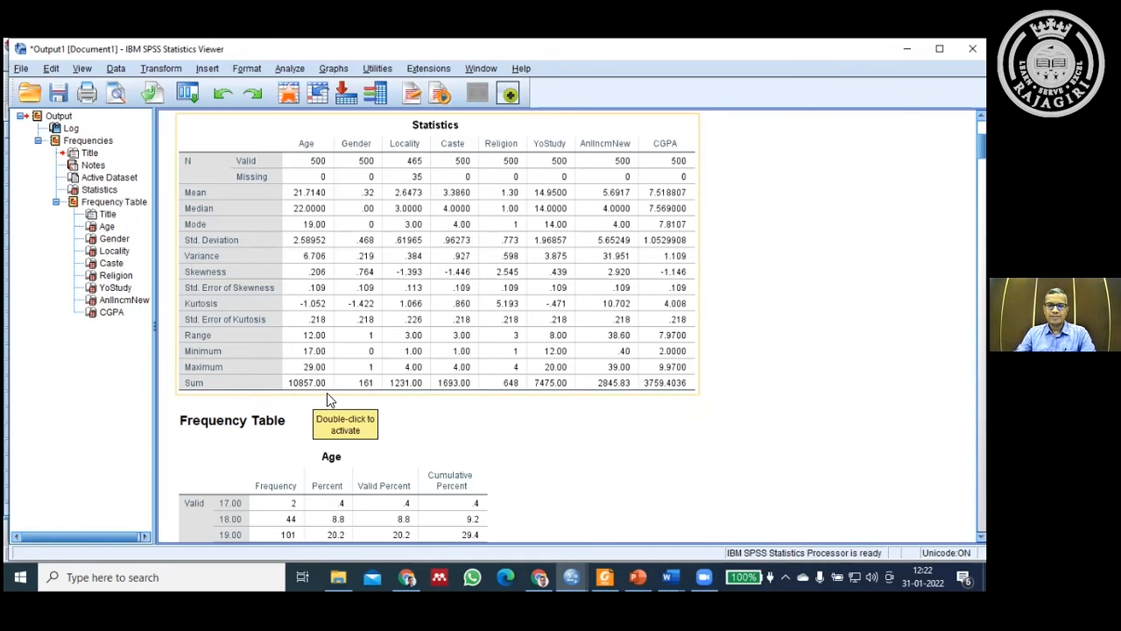
{"action": "scroll", "coordinate": [423, 394], "scroll_direction": "down", "scroll_amount": 2}
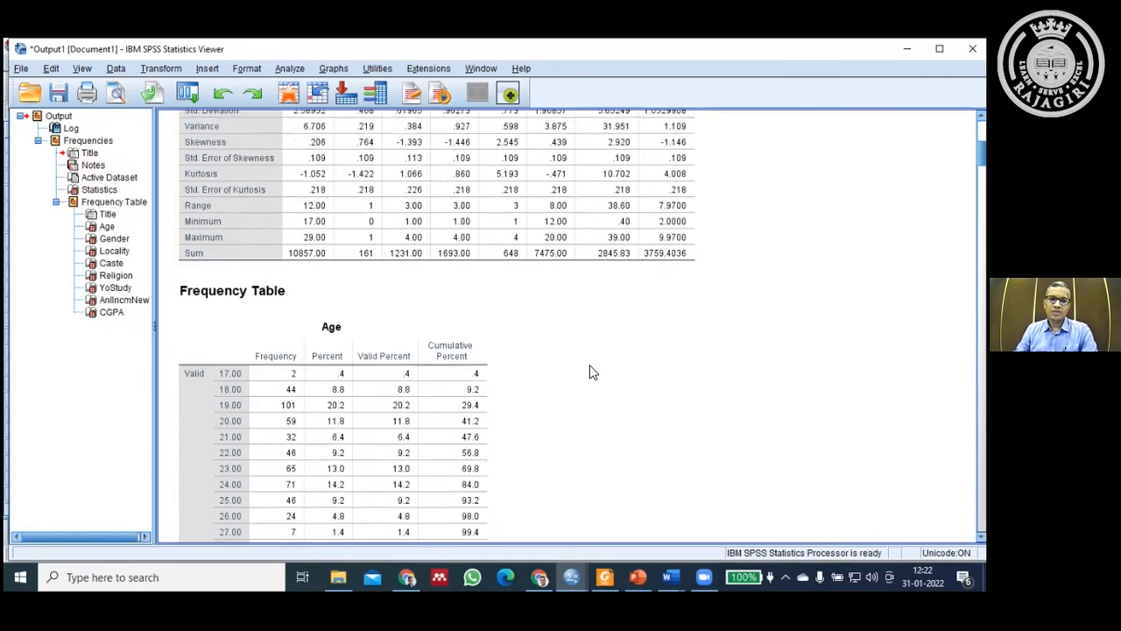
{"action": "scroll", "coordinate": [586, 373], "scroll_direction": "down", "scroll_amount": 6}
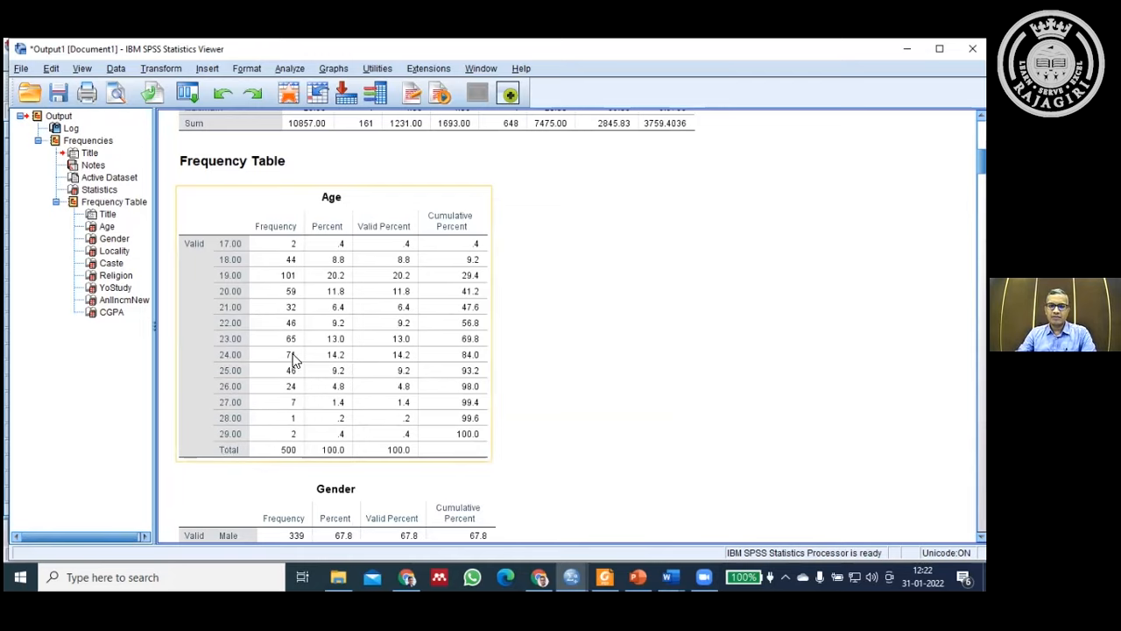
{"action": "scroll", "coordinate": [520, 368], "scroll_direction": "down", "scroll_amount": 5}
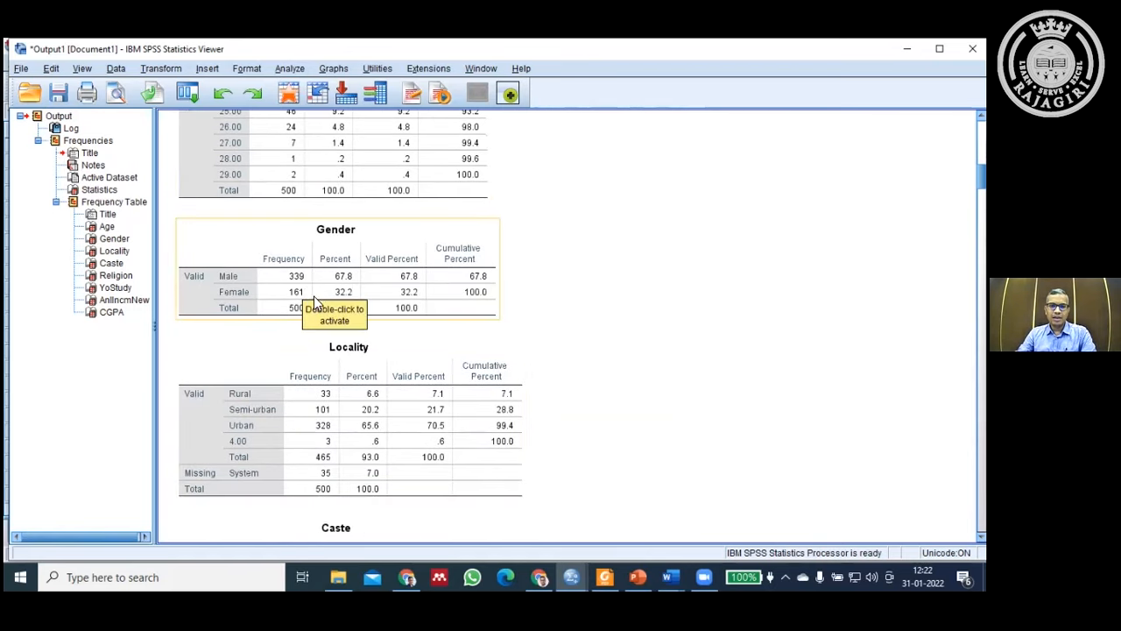
{"action": "scroll", "coordinate": [565, 306], "scroll_direction": "down", "scroll_amount": 3}
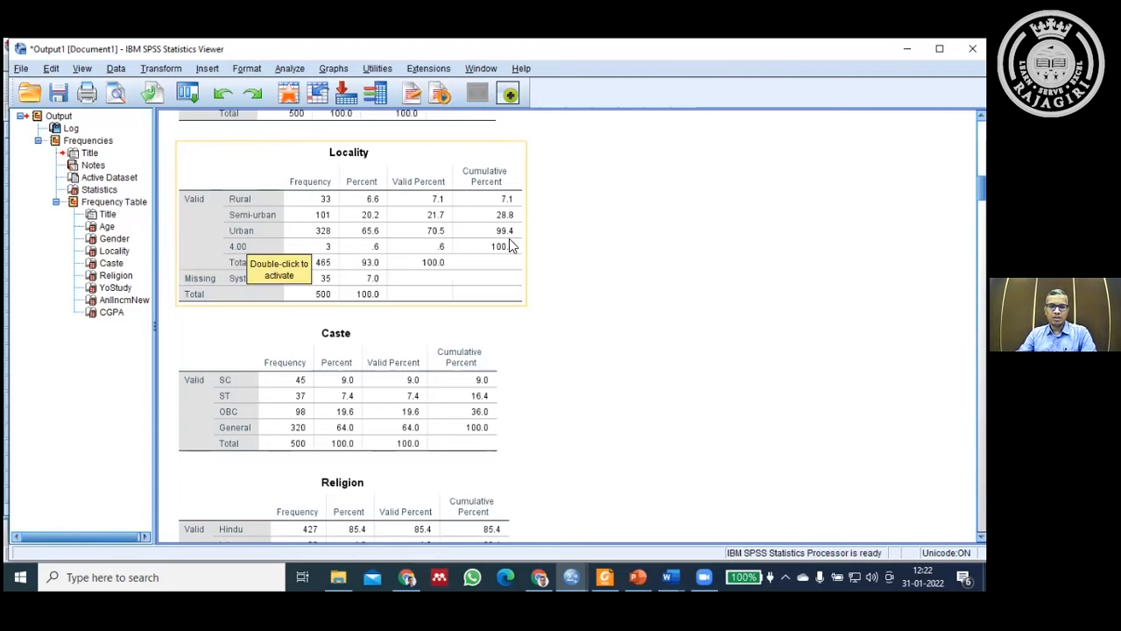
{"action": "scroll", "coordinate": [512, 243], "scroll_direction": "down", "scroll_amount": 5}
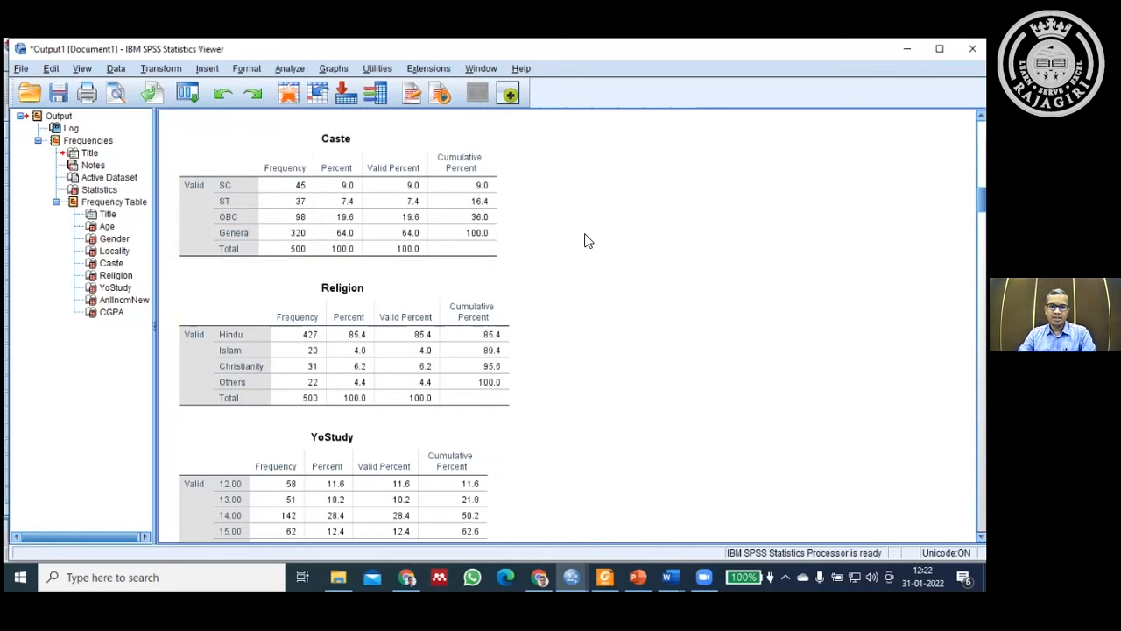
{"action": "scroll", "coordinate": [587, 241], "scroll_direction": "down", "scroll_amount": 3}
{"action": "scroll", "coordinate": [613, 251], "scroll_direction": "down", "scroll_amount": 3}
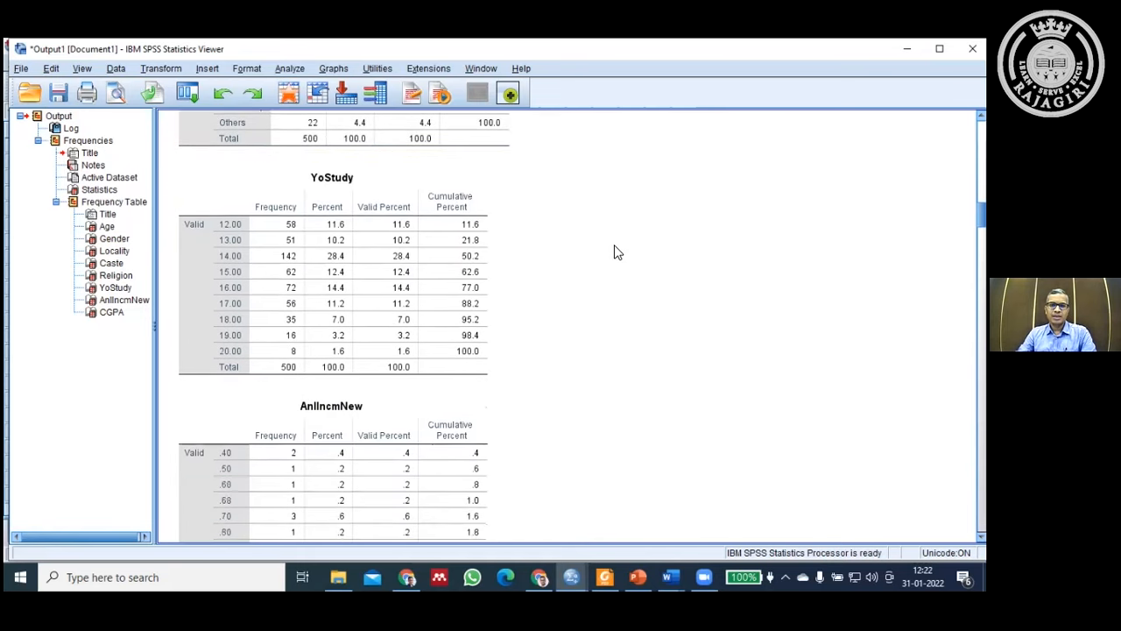
Step: Examine the long frequency tables for AnlIncmNew and CGPA through to the end of the output
{"action": "scroll", "coordinate": [617, 252], "scroll_direction": "down", "scroll_amount": 2}
{"action": "scroll", "coordinate": [589, 305], "scroll_direction": "down", "scroll_amount": 15}
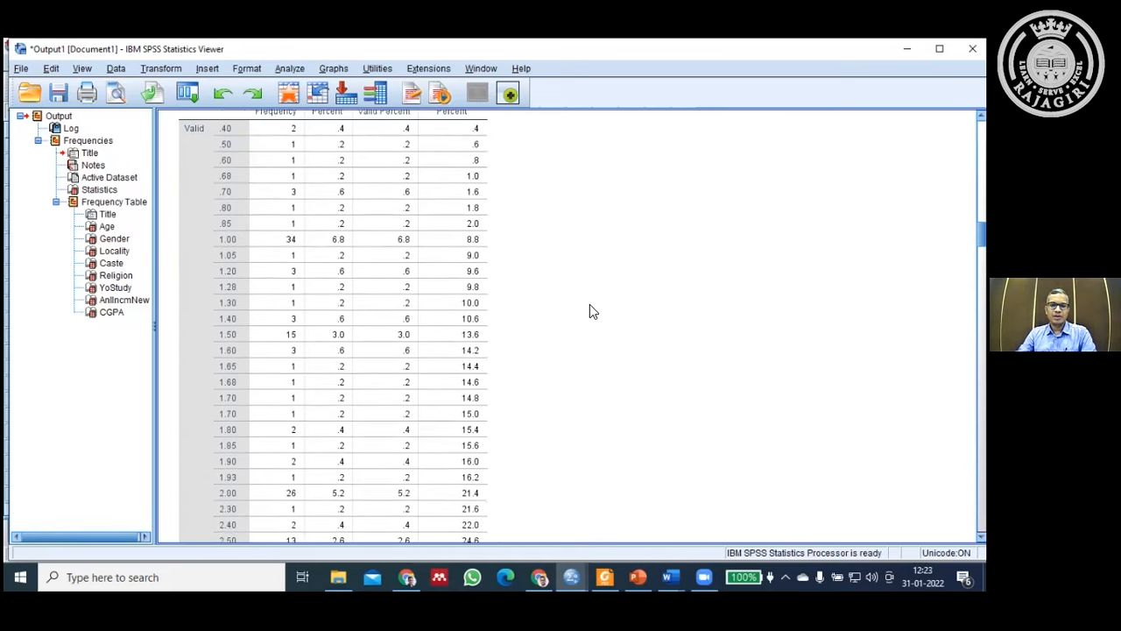
{"action": "scroll", "coordinate": [589, 304], "scroll_direction": "down", "scroll_amount": 20}
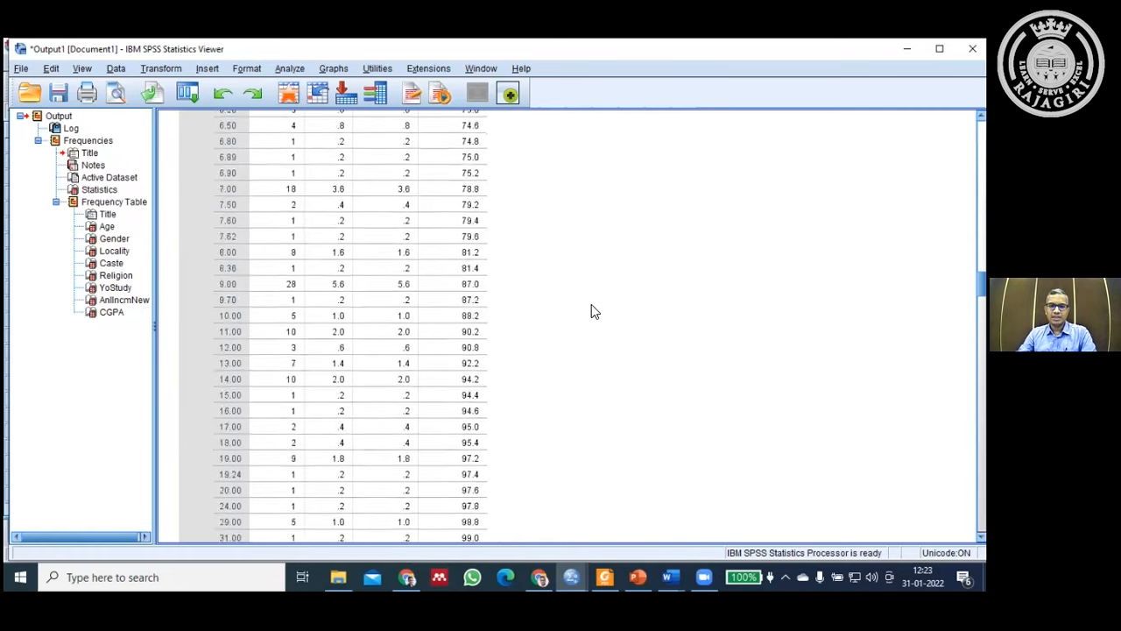
{"action": "scroll", "coordinate": [591, 303], "scroll_direction": "up", "scroll_amount": 3}
{"action": "scroll", "coordinate": [591, 311], "scroll_direction": "down", "scroll_amount": 19}
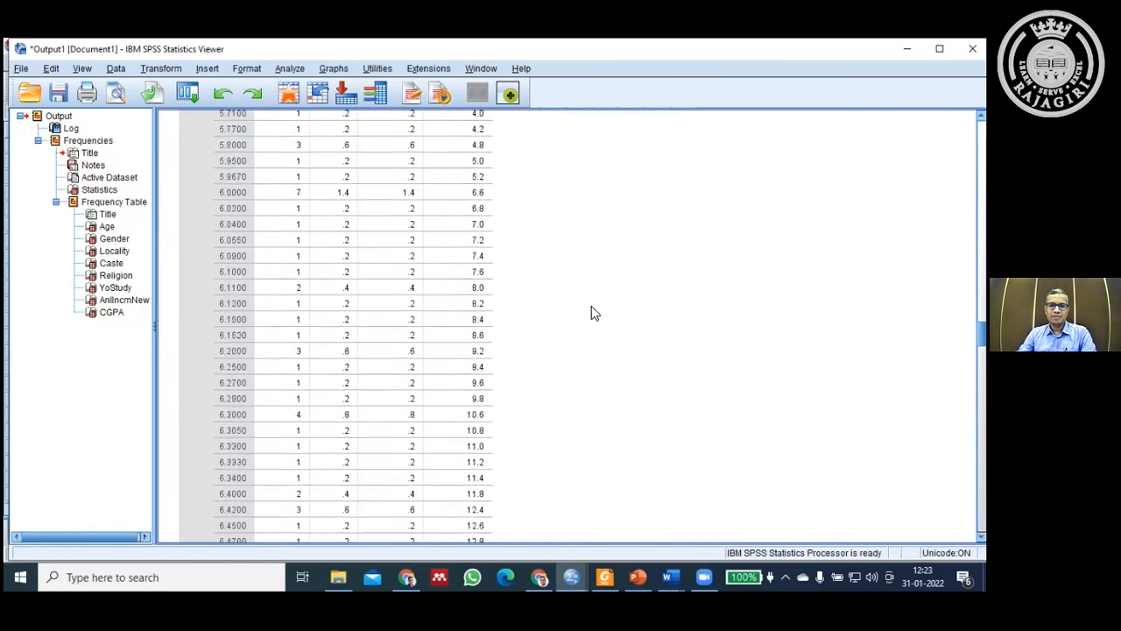
{"action": "scroll", "coordinate": [567, 312], "scroll_direction": "up", "scroll_amount": 15}
{"action": "left_click", "coordinate": [227, 201]}
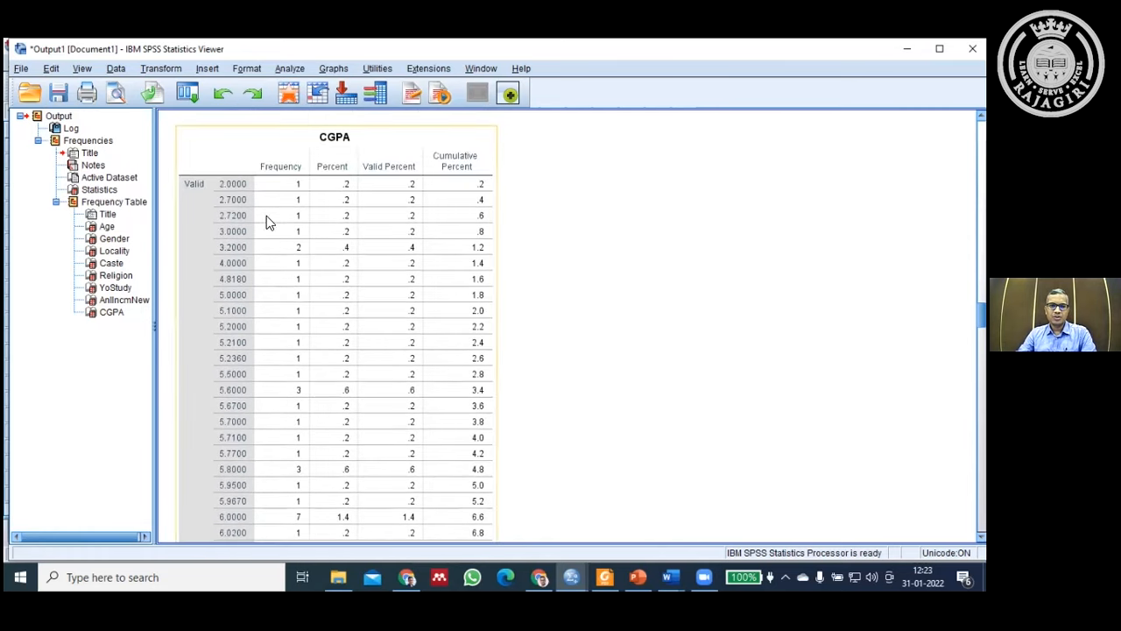
{"action": "scroll", "coordinate": [286, 247], "scroll_direction": "down", "scroll_amount": 20}
{"action": "scroll", "coordinate": [292, 260], "scroll_direction": "down", "scroll_amount": 20}
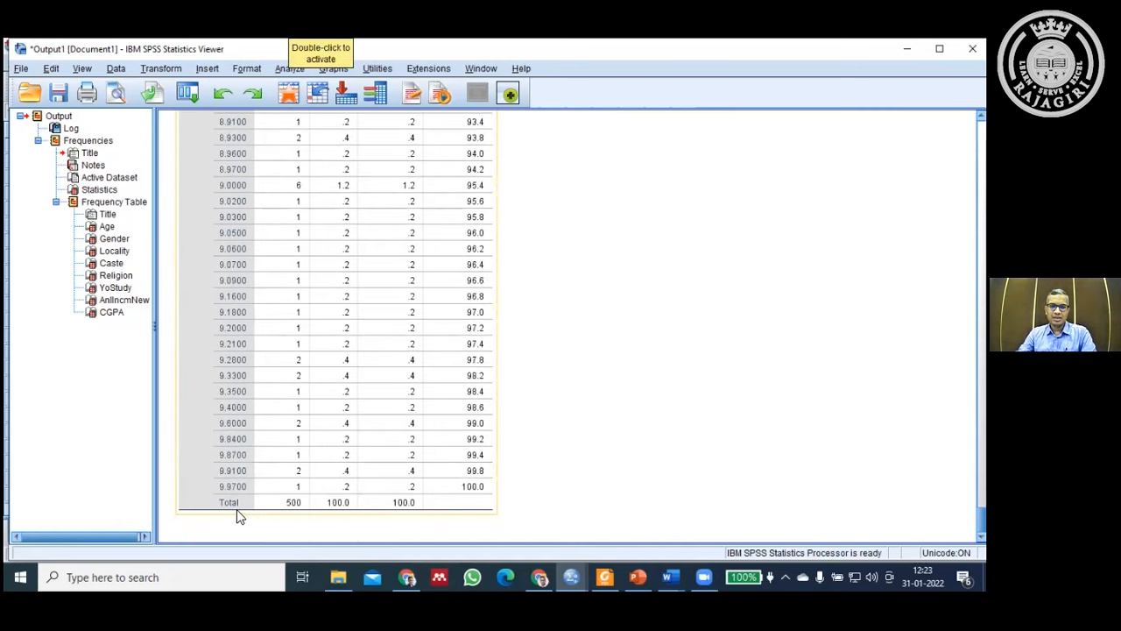
{"action": "left_click", "coordinate": [544, 393]}
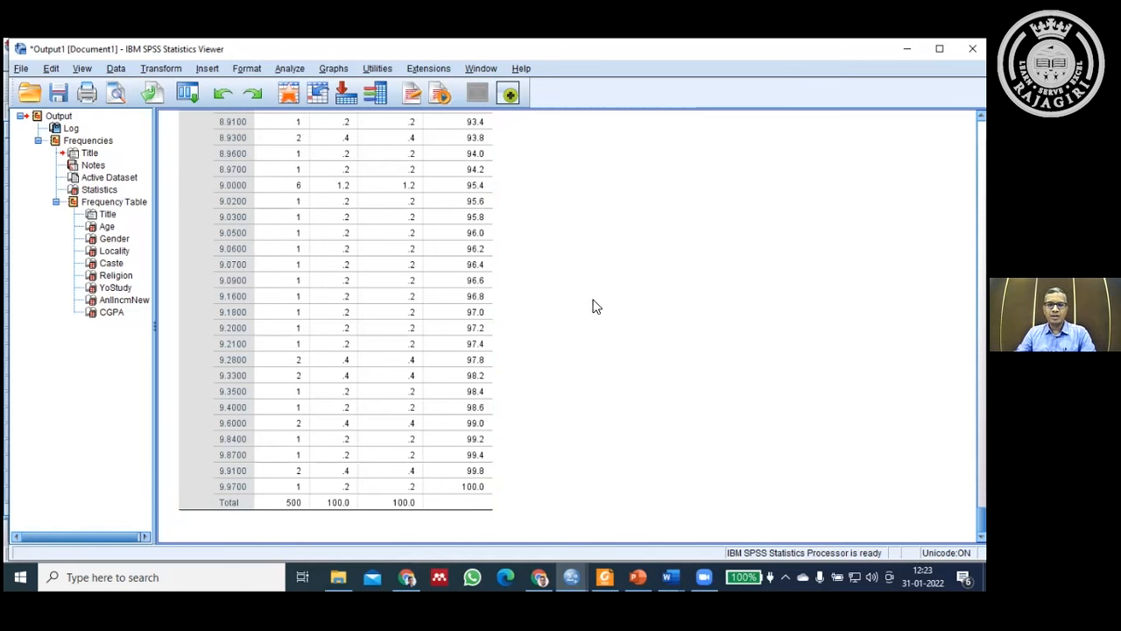
Step: Return to the Well-being Data.sav data set and reopen the Frequencies analysis with all previous settings cleared
{"action": "left_click", "coordinate": [570, 571]}
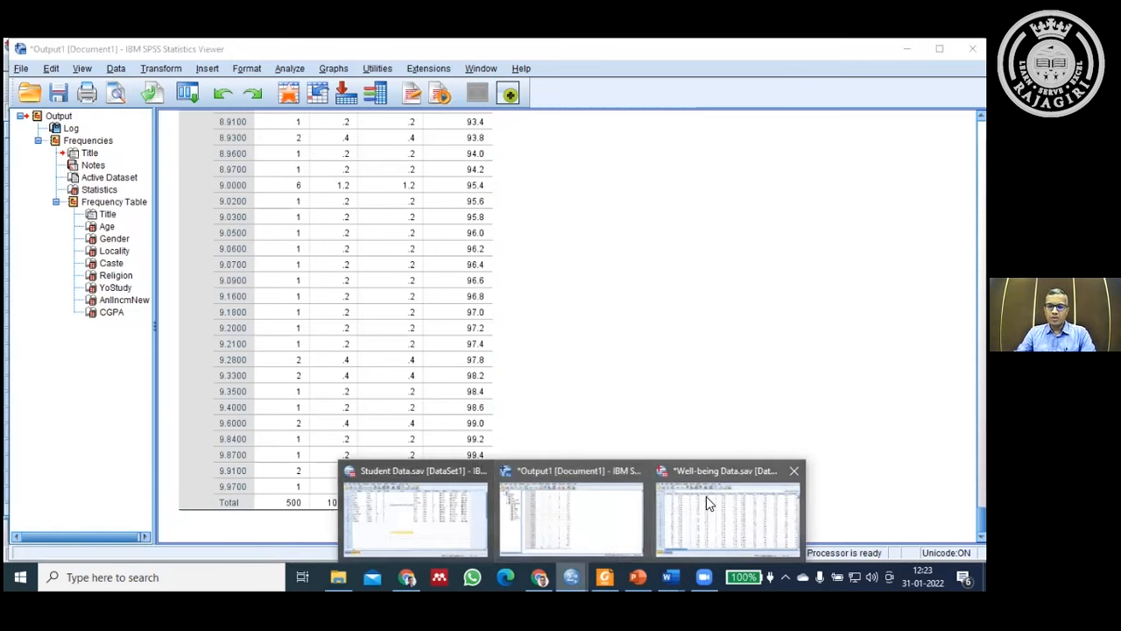
{"action": "left_click", "coordinate": [709, 503]}
{"action": "left_click_drag", "start_coordinate": [180, 512], "coordinate": [762, 544]}
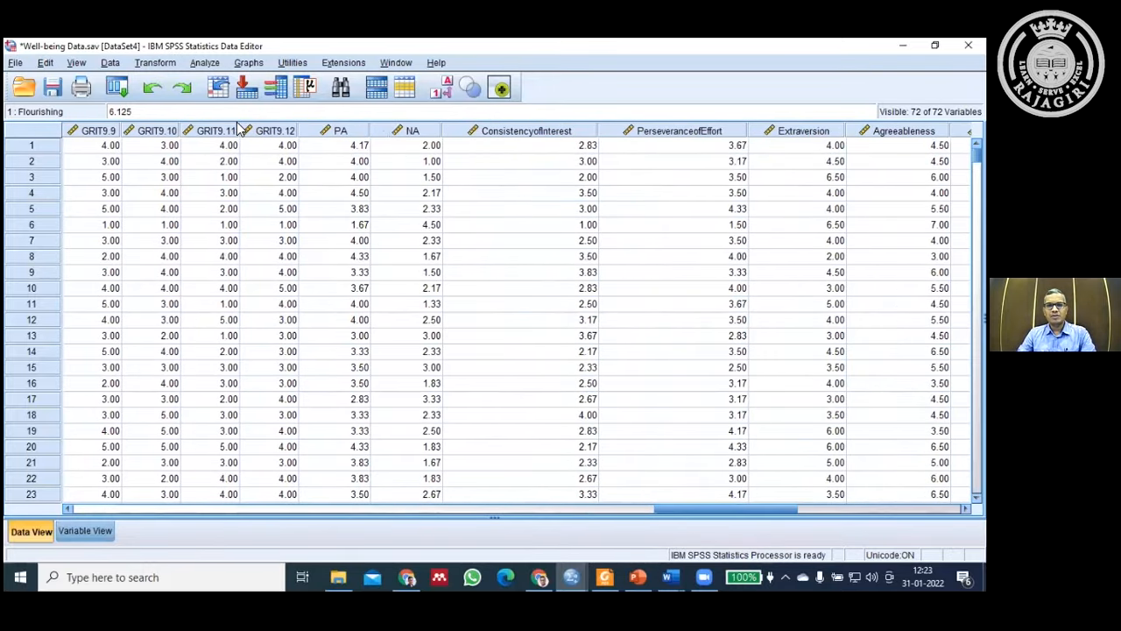
{"action": "left_click", "coordinate": [204, 63]}
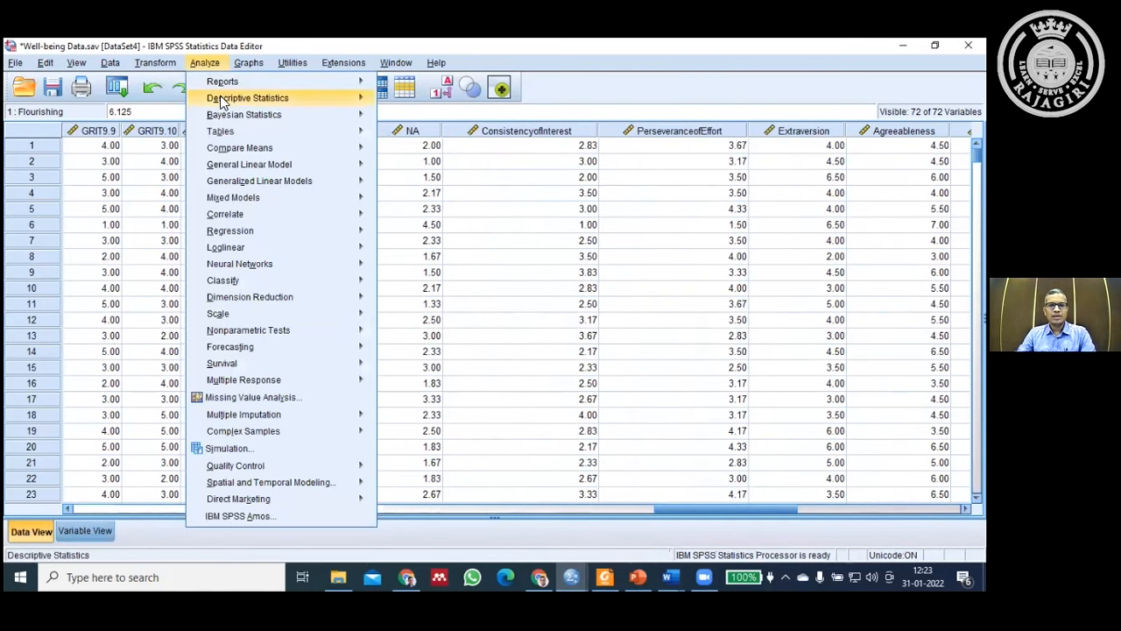
{"action": "mouse_move", "coordinate": [221, 101]}
{"action": "left_click", "coordinate": [400, 103]}
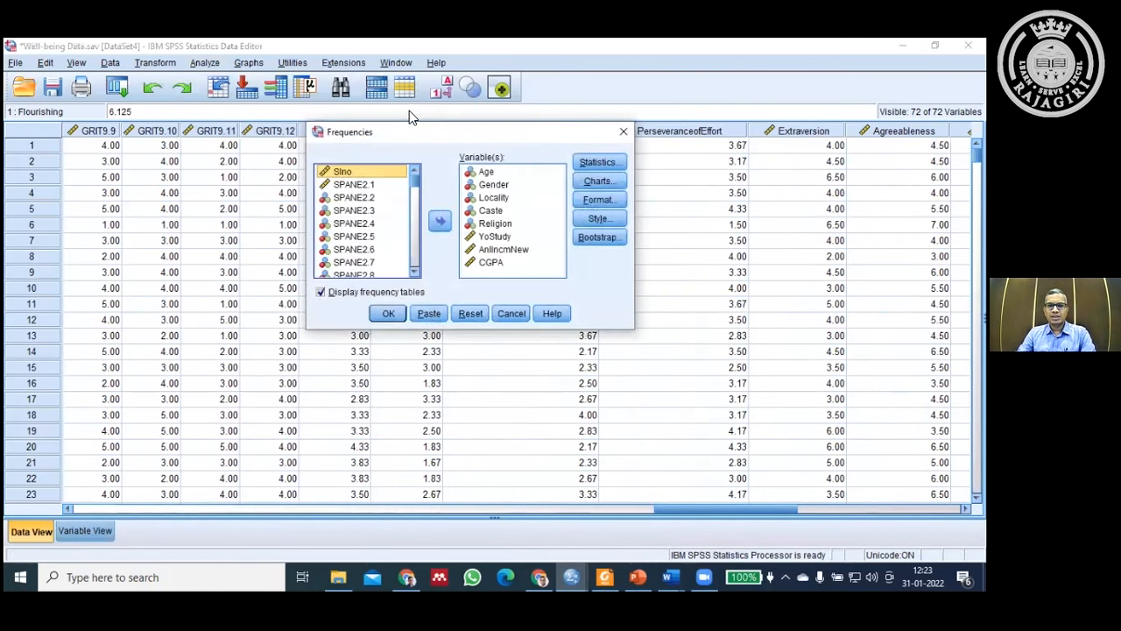
{"action": "left_click", "coordinate": [471, 313]}
Step: Add PA and NA as the variables of the Frequencies analysis
{"action": "scroll", "coordinate": [385, 232], "scroll_direction": "down", "scroll_amount": 10}
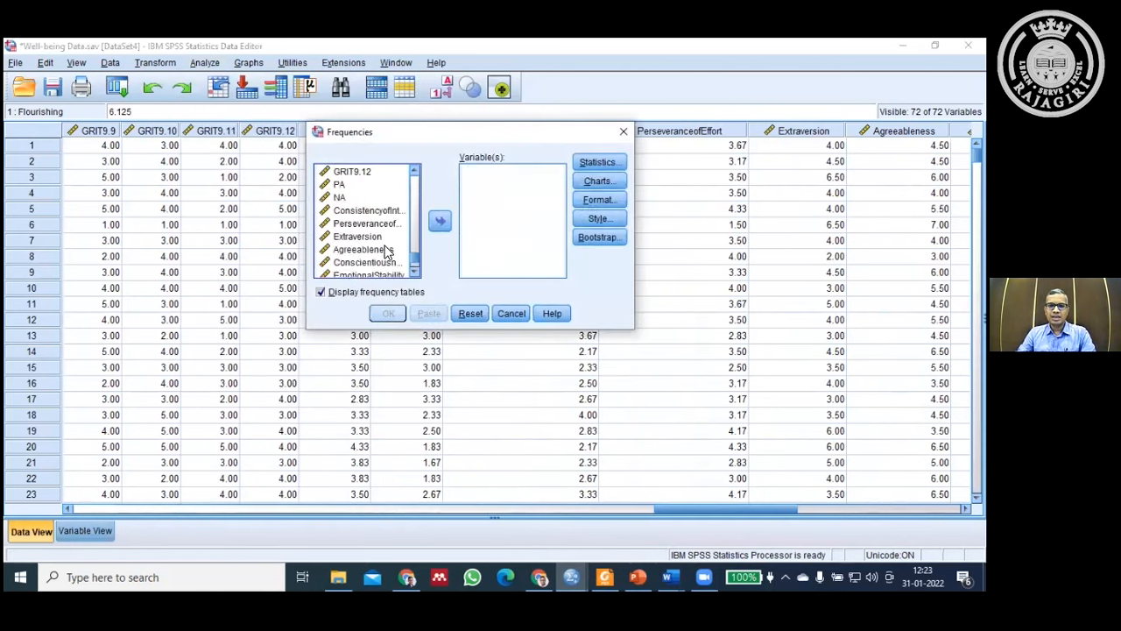
{"action": "scroll", "coordinate": [373, 251], "scroll_direction": "up", "scroll_amount": 3}
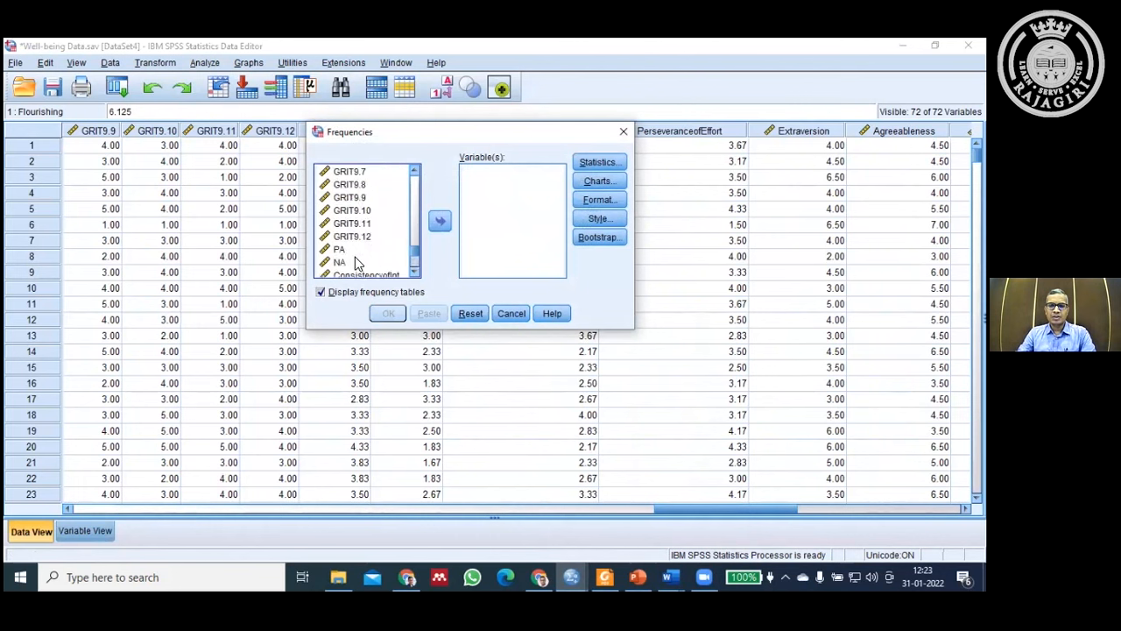
{"action": "left_click", "coordinate": [439, 223]}
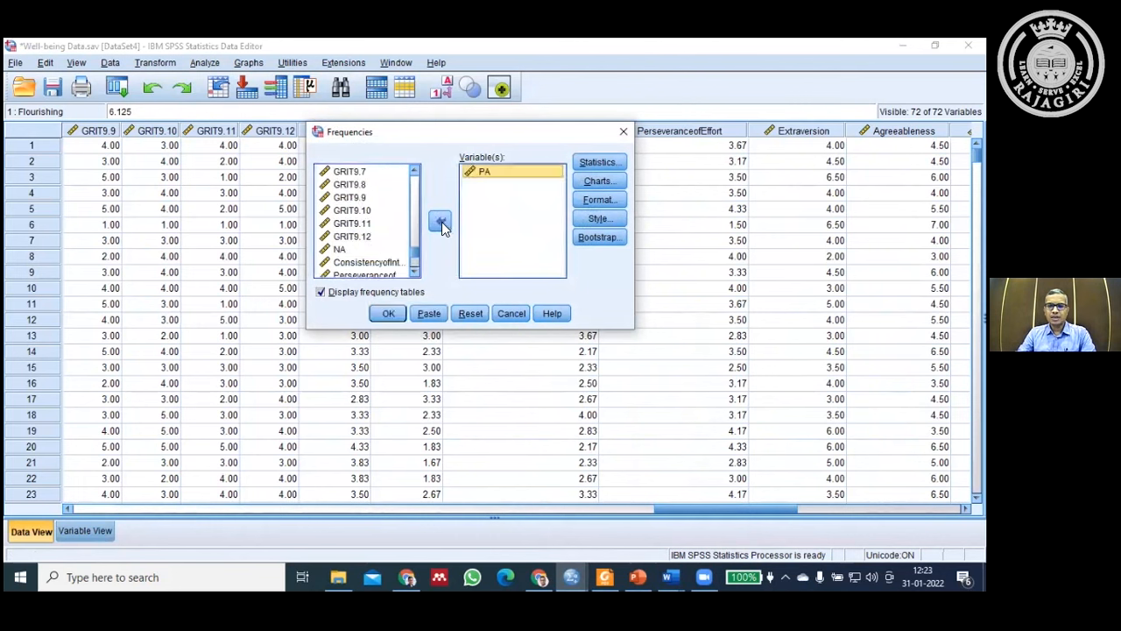
{"action": "left_click", "coordinate": [359, 249]}
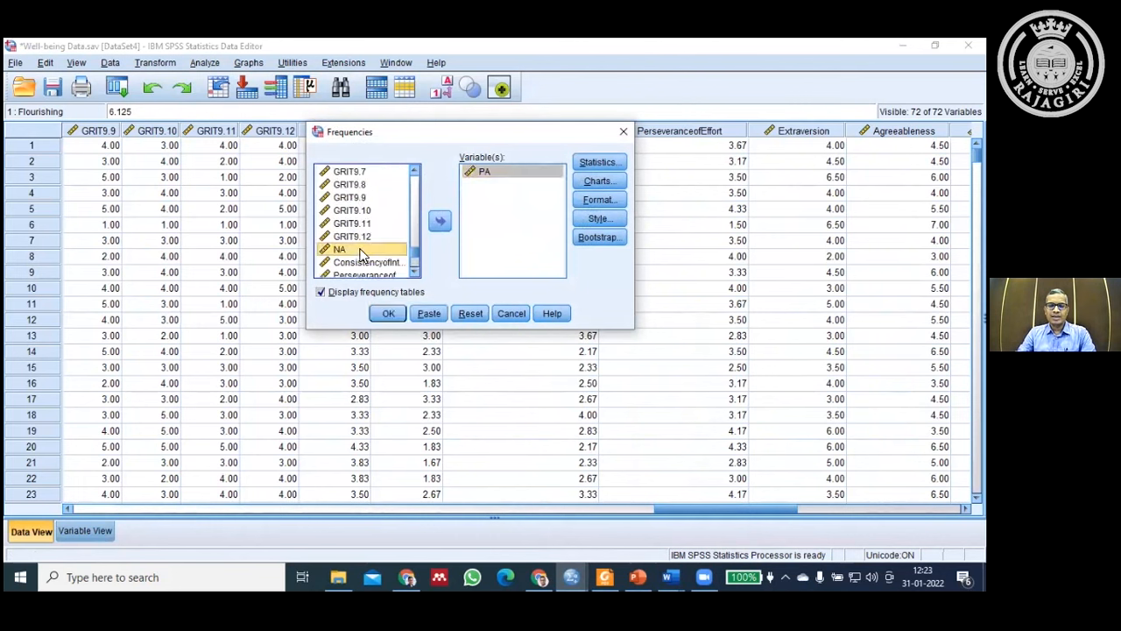
{"action": "left_click", "coordinate": [440, 223]}
Step: Include the mean, median, mode, sum, standard deviation, variance, minimum and maximum in the statistics for PA and NA
{"action": "left_click", "coordinate": [598, 163]}
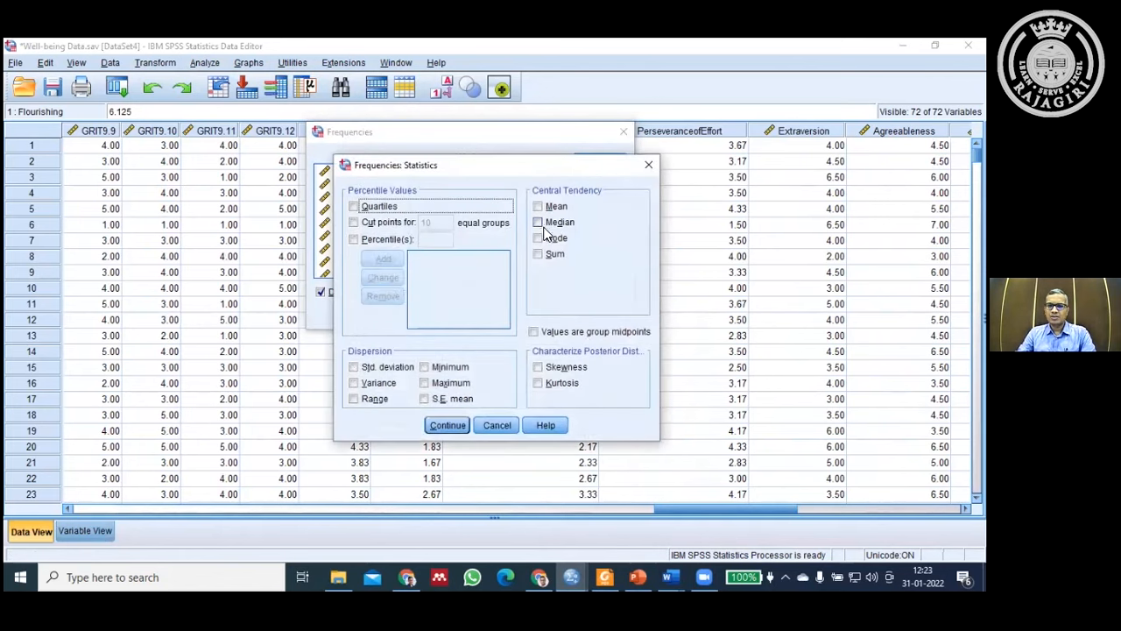
{"action": "left_click", "coordinate": [538, 207]}
{"action": "left_click", "coordinate": [538, 222]}
{"action": "left_click", "coordinate": [538, 238]}
{"action": "left_click", "coordinate": [539, 254]}
{"action": "left_click", "coordinate": [371, 368]}
{"action": "left_click", "coordinate": [377, 382]}
{"action": "left_click", "coordinate": [446, 368]}
{"action": "left_click", "coordinate": [451, 384]}
{"action": "left_click", "coordinate": [448, 424]}
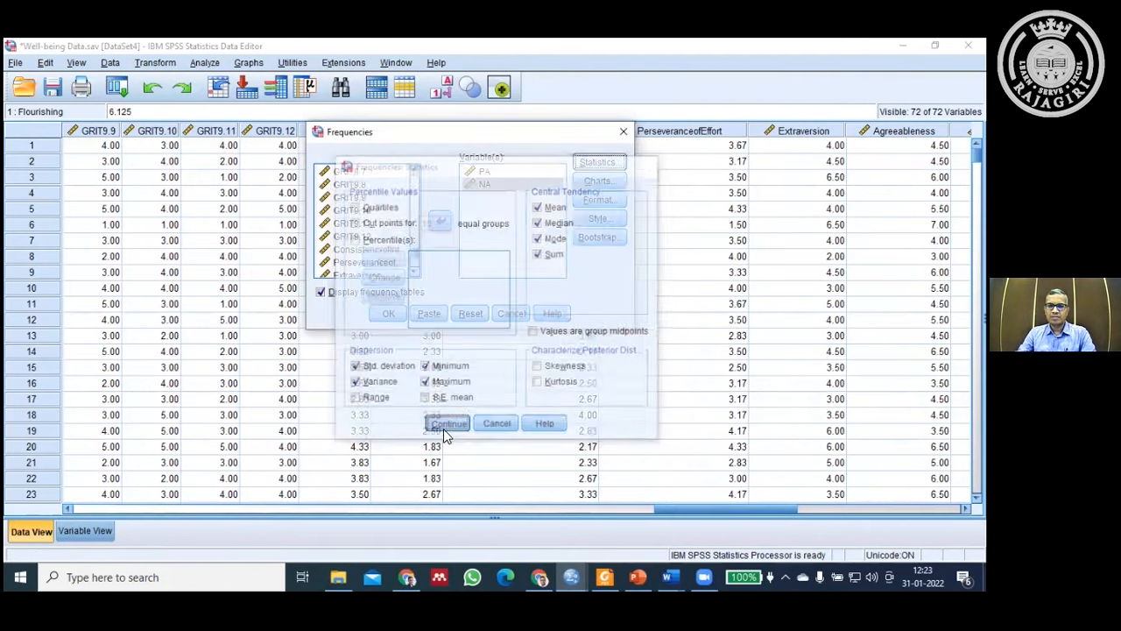
Step: Run the Frequencies analysis for PA and NA and review the descriptive values in its Statistics table
{"action": "left_click", "coordinate": [390, 313]}
{"action": "scroll", "coordinate": [512, 278], "scroll_direction": "down", "scroll_amount": 1}
{"action": "scroll", "coordinate": [486, 267], "scroll_direction": "up", "scroll_amount": 1}
{"action": "left_click", "coordinate": [340, 257]}
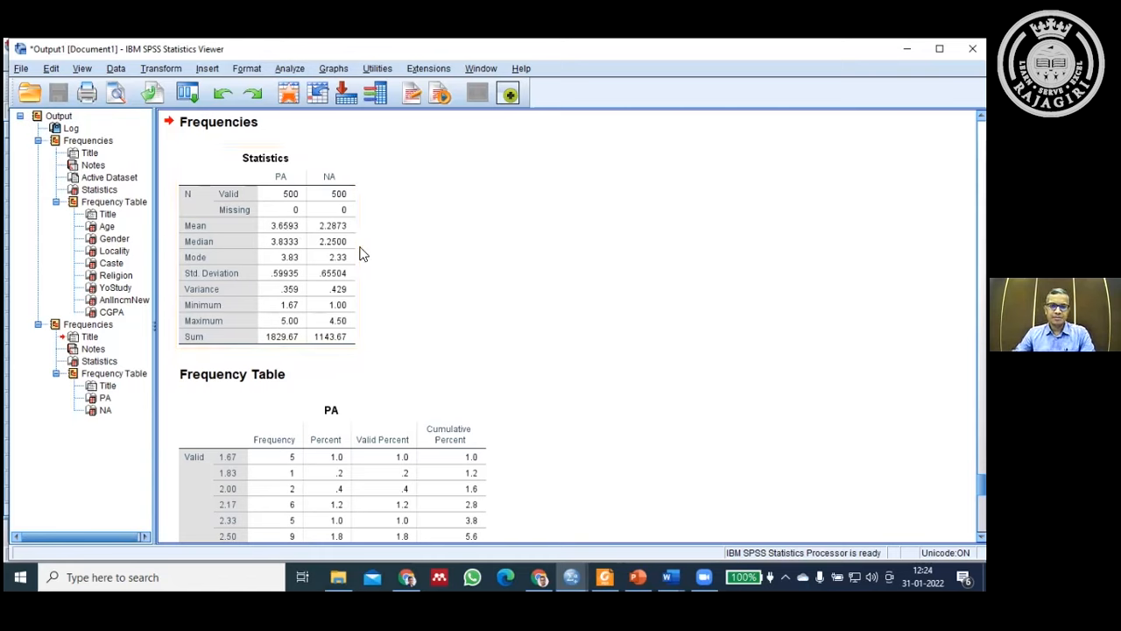
{"action": "scroll", "coordinate": [351, 293], "scroll_direction": "down", "scroll_amount": 1}
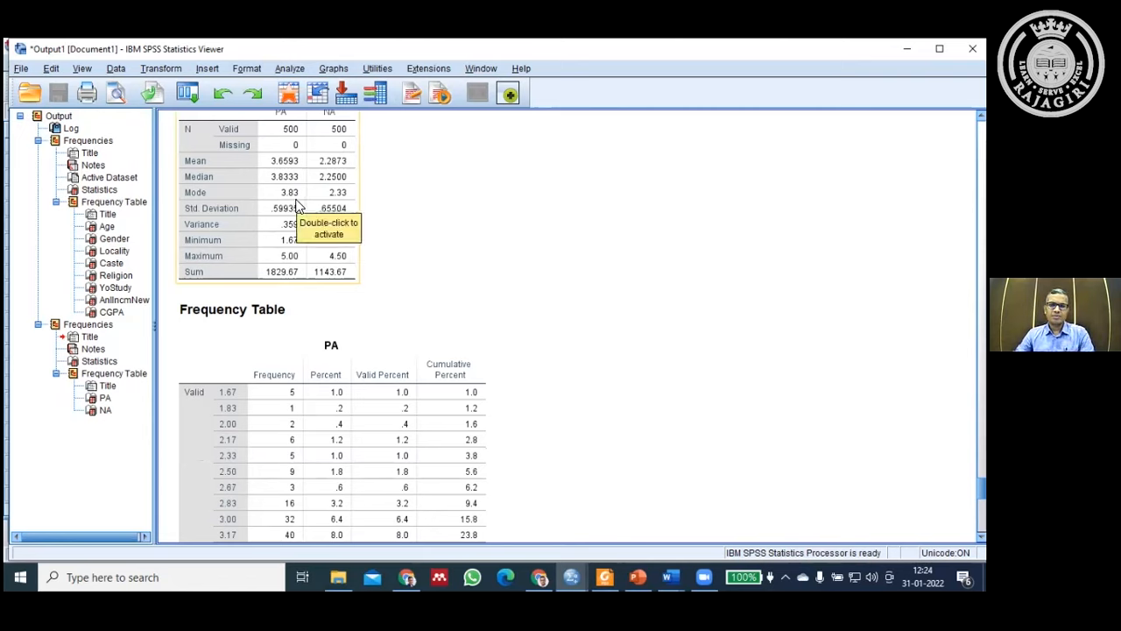
{"action": "scroll", "coordinate": [296, 206], "scroll_direction": "up", "scroll_amount": 1}
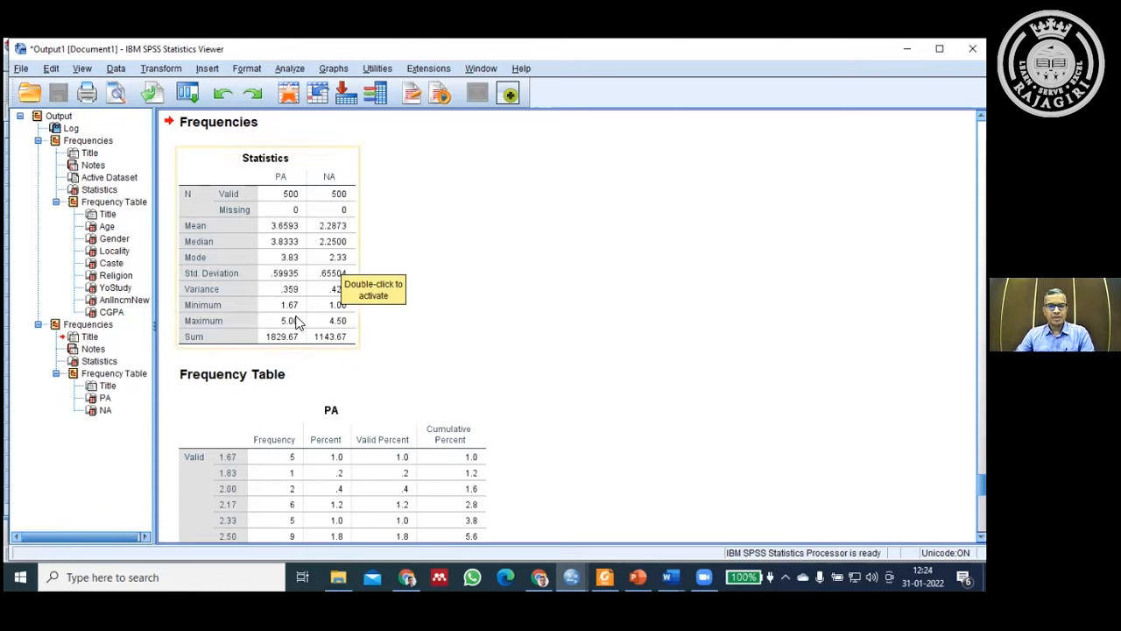
{"action": "scroll", "coordinate": [296, 302], "scroll_direction": "down", "scroll_amount": 2}
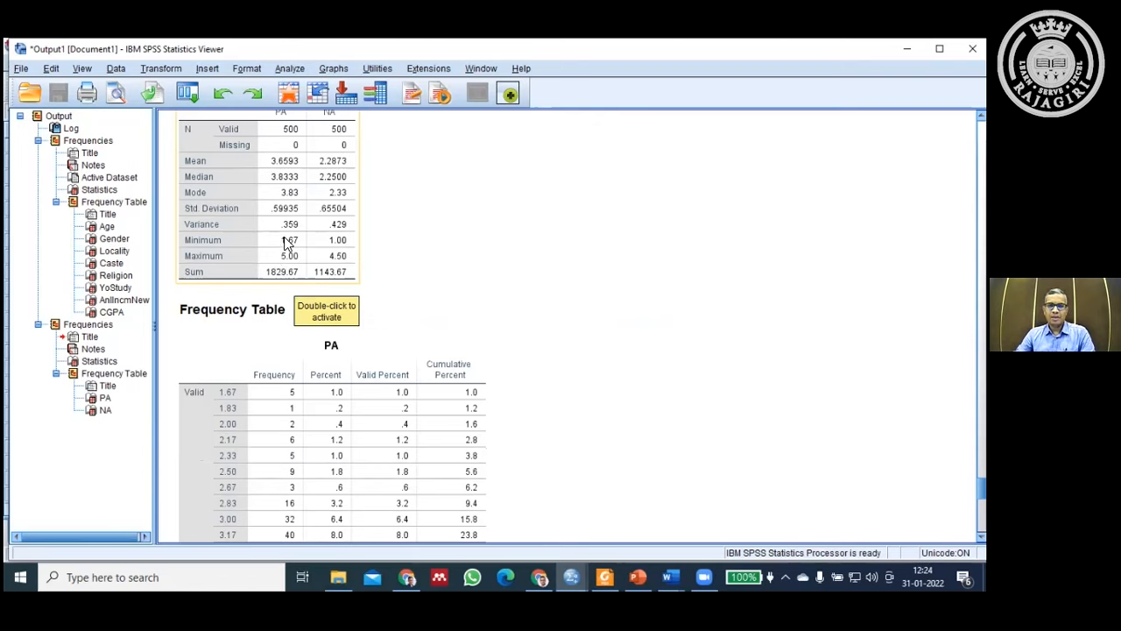
{"action": "scroll", "coordinate": [273, 243], "scroll_direction": "up", "scroll_amount": 2}
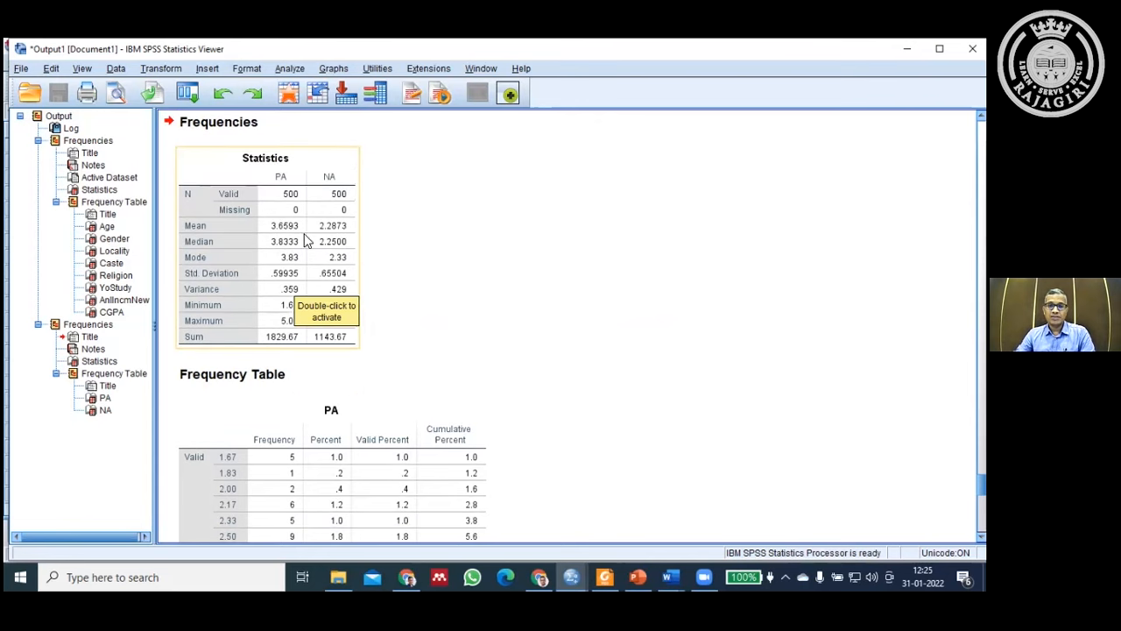
Step: Examine the PA and NA frequency tables through to the end of the output
{"action": "scroll", "coordinate": [289, 263], "scroll_direction": "down", "scroll_amount": 2}
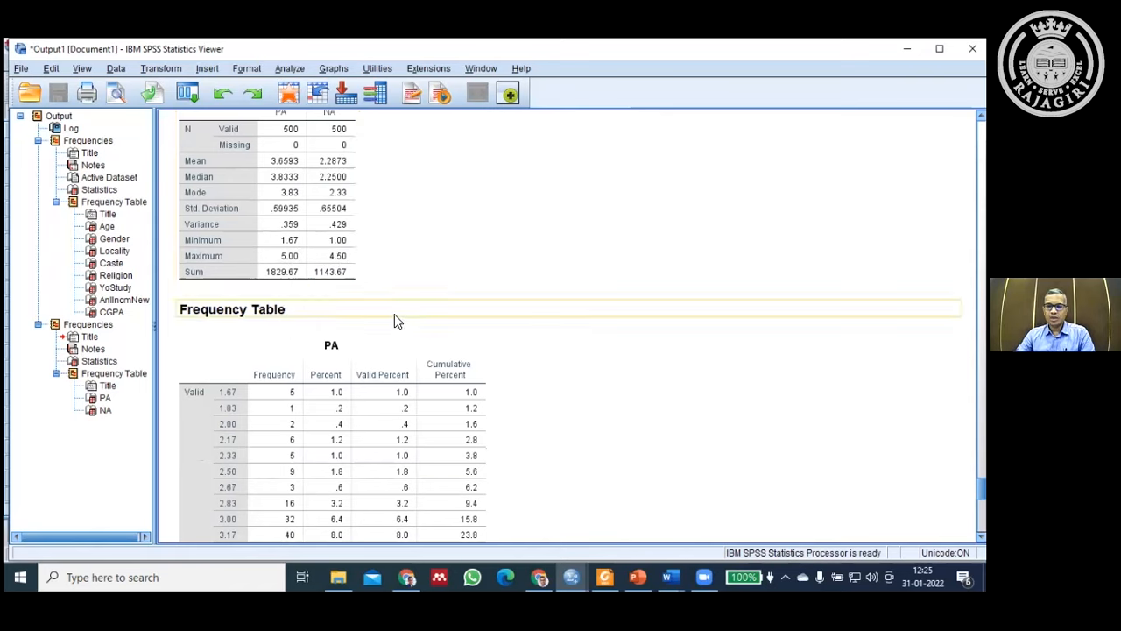
{"action": "scroll", "coordinate": [393, 315], "scroll_direction": "down", "scroll_amount": 4}
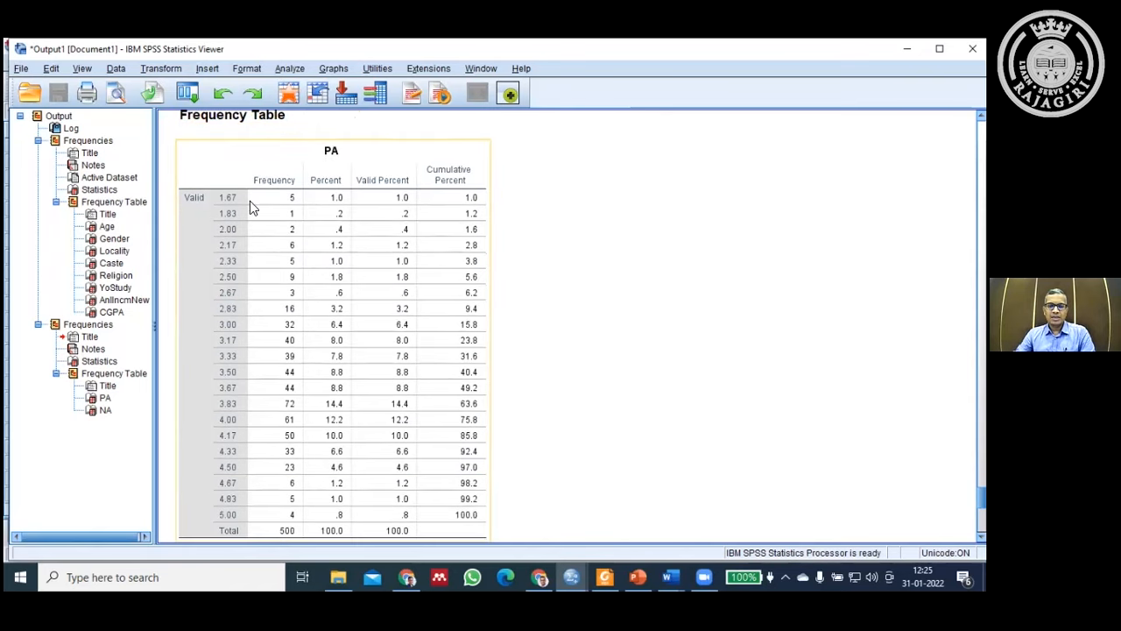
{"action": "scroll", "coordinate": [430, 332], "scroll_direction": "down", "scroll_amount": 10}
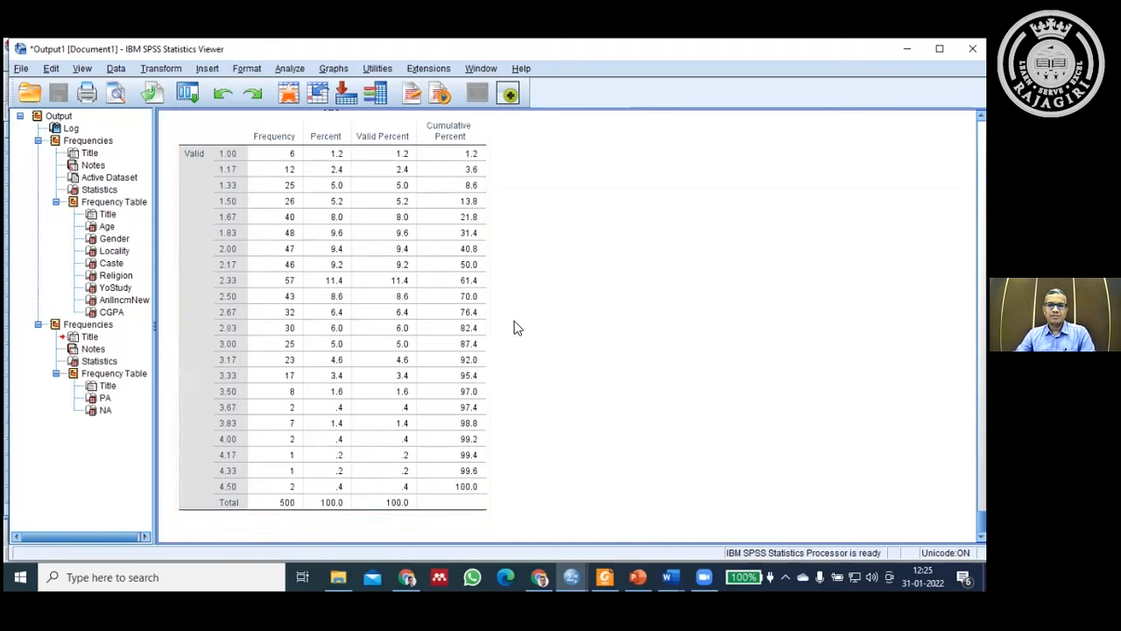
Step: Return to the Well-being Data.sav data set and highlight the PA and NA columns in turn
{"action": "mouse_move", "coordinate": [640, 567]}
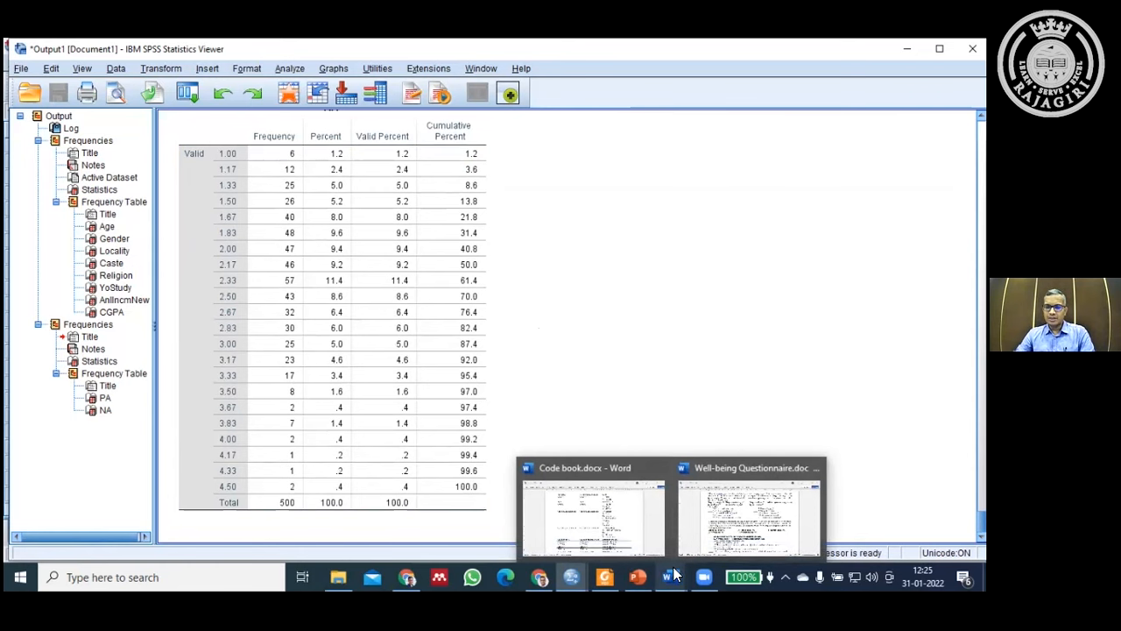
{"action": "mouse_move", "coordinate": [571, 576]}
{"action": "left_click", "coordinate": [710, 518]}
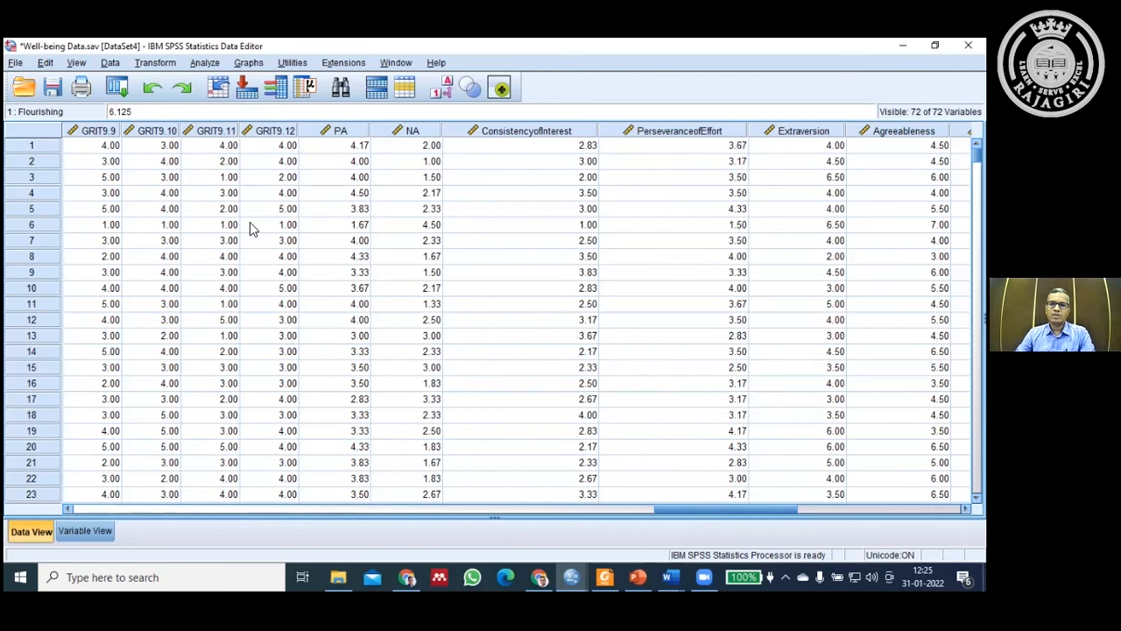
{"action": "left_click", "coordinate": [338, 132]}
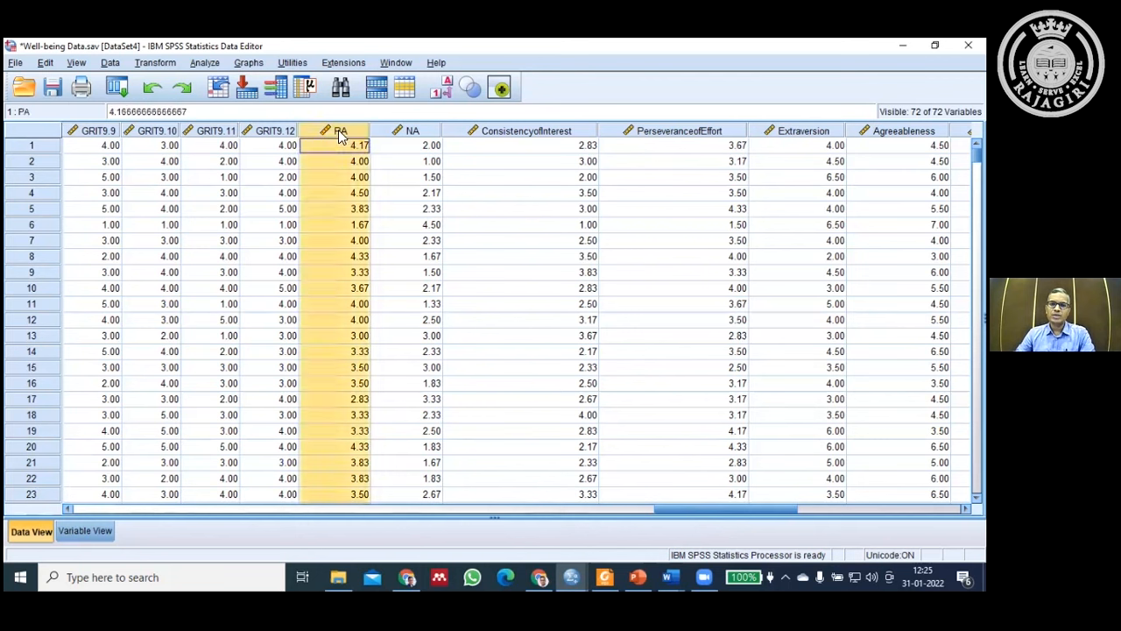
{"action": "left_click", "coordinate": [406, 130]}
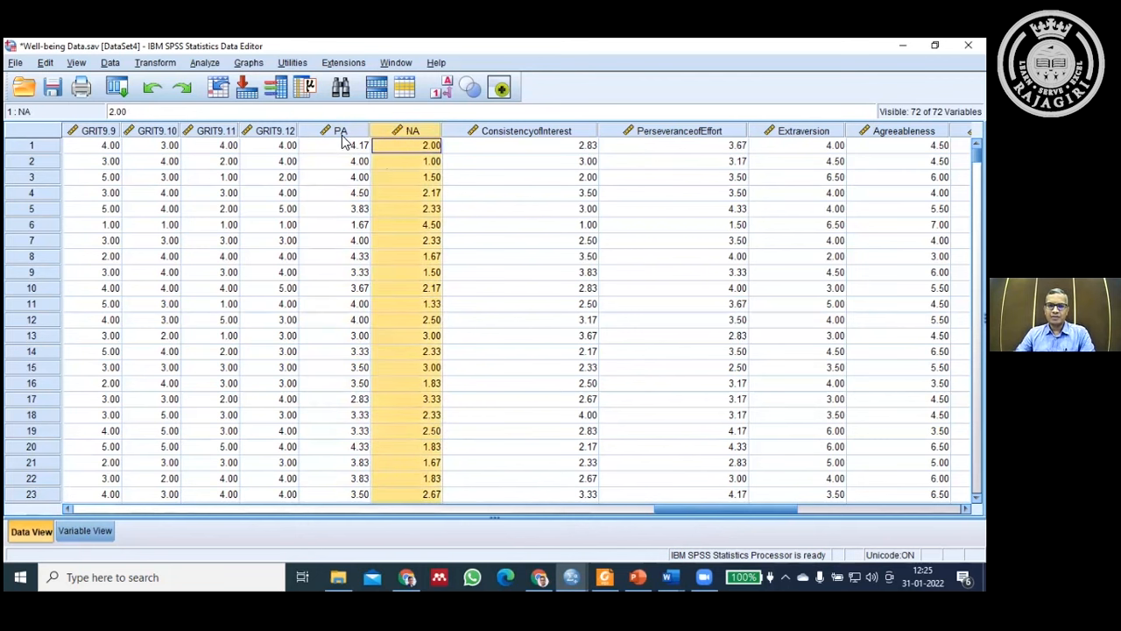
{"action": "left_click", "coordinate": [344, 129]}
{"action": "left_click", "coordinate": [406, 131]}
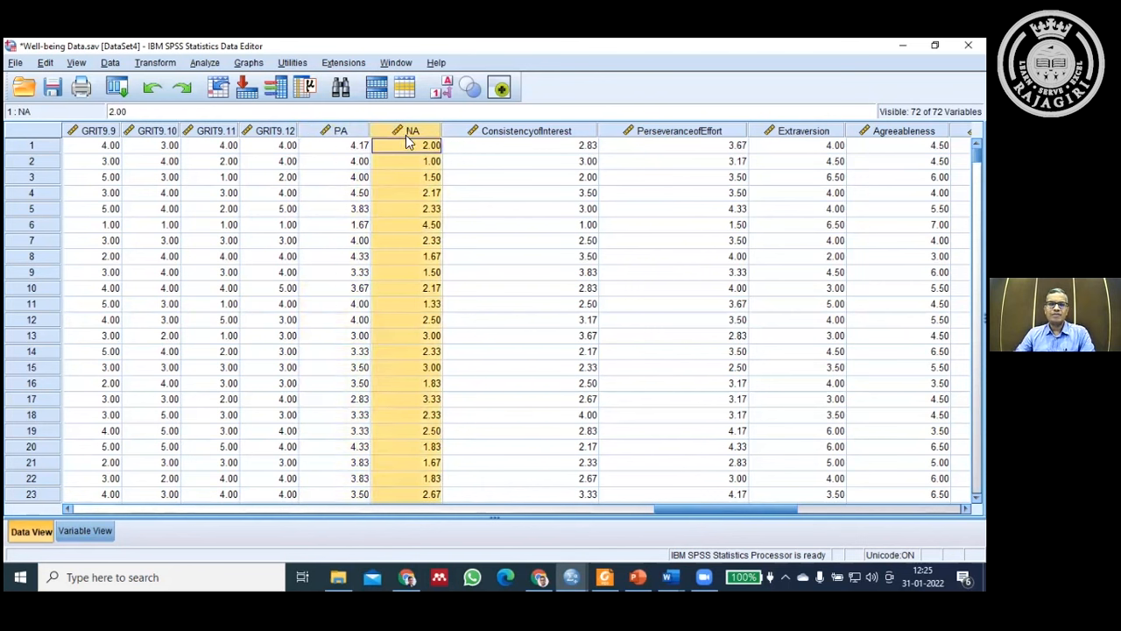
Step: Run a bivariate correlation of PA and NA using Pearson coefficients, a two-tailed test and flagged significant correlations
{"action": "left_click", "coordinate": [206, 63]}
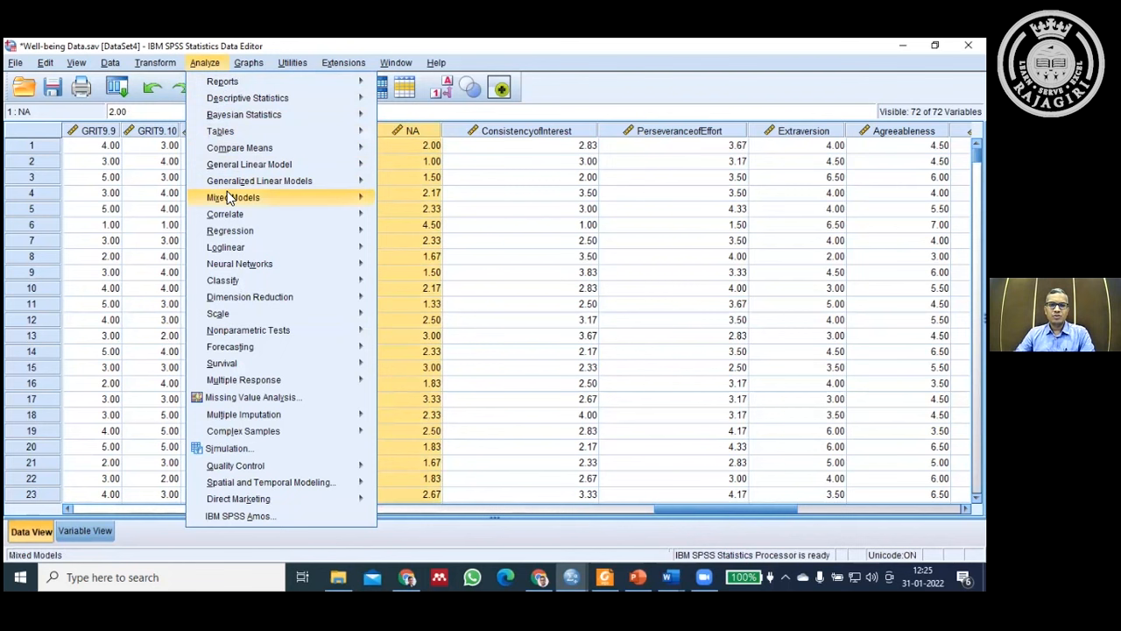
{"action": "mouse_move", "coordinate": [227, 217]}
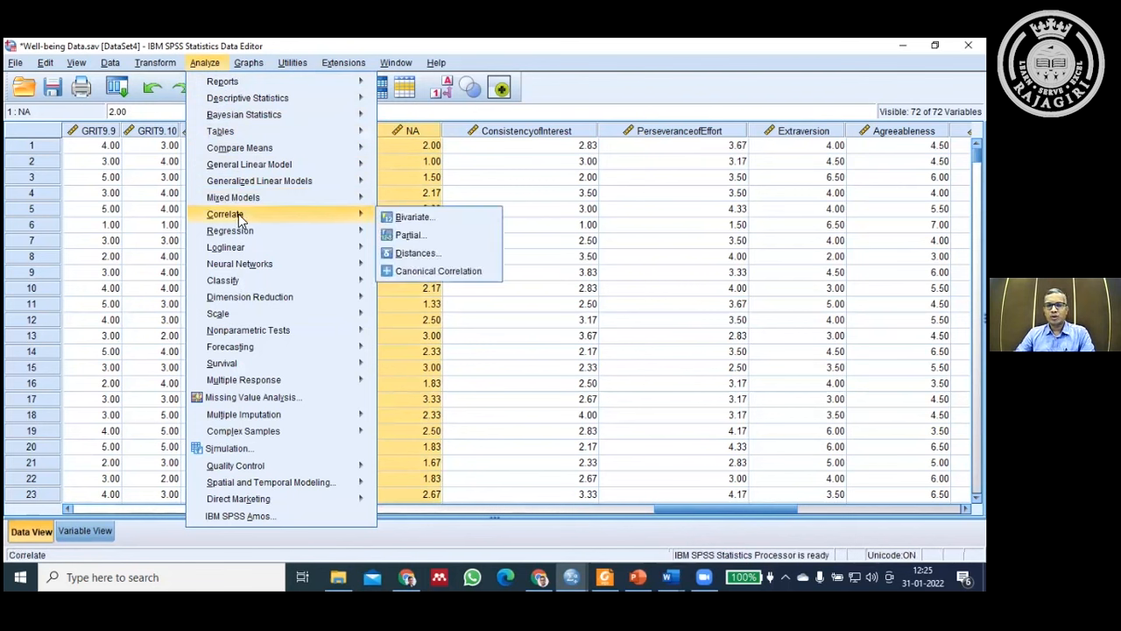
{"action": "left_click", "coordinate": [415, 218]}
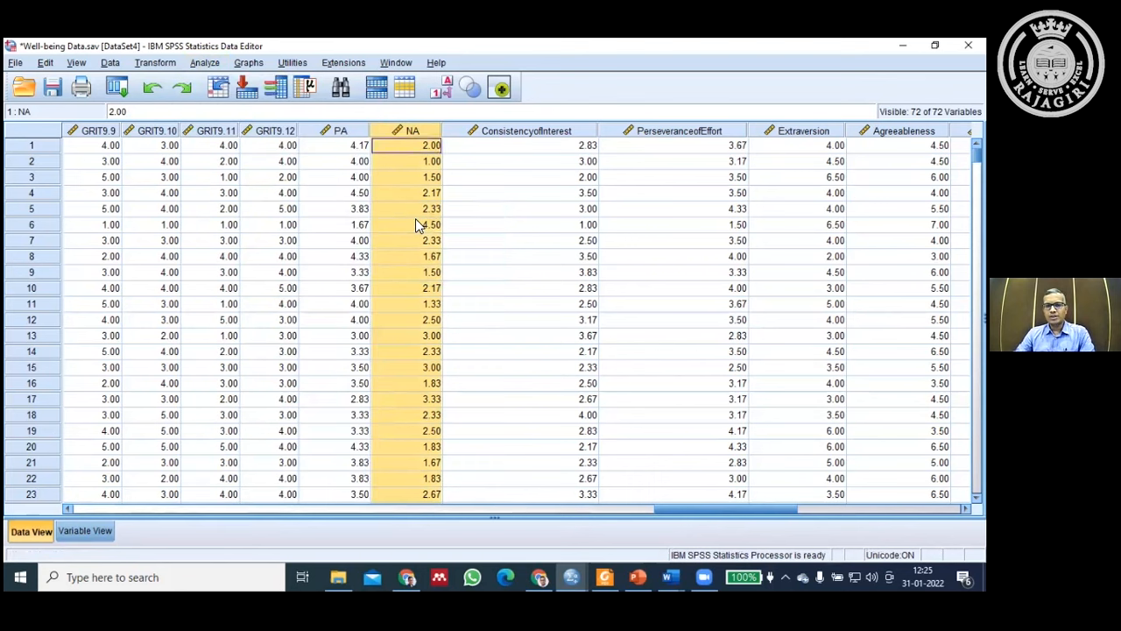
{"action": "scroll", "coordinate": [525, 212], "scroll_direction": "down", "scroll_amount": 10}
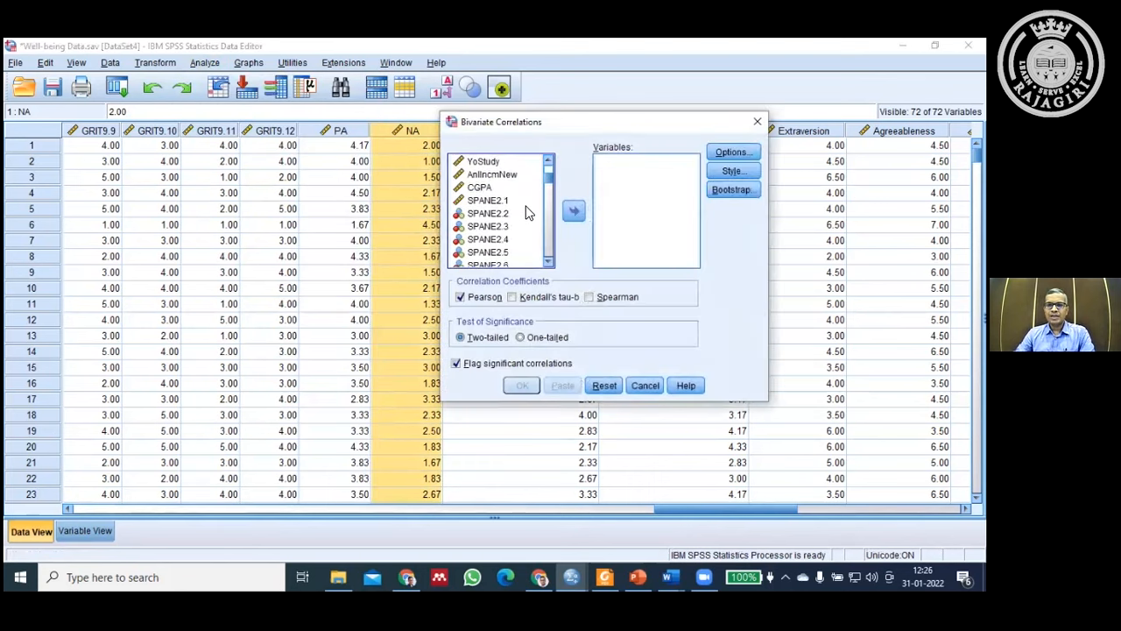
{"action": "scroll", "coordinate": [525, 211], "scroll_direction": "down", "scroll_amount": 5}
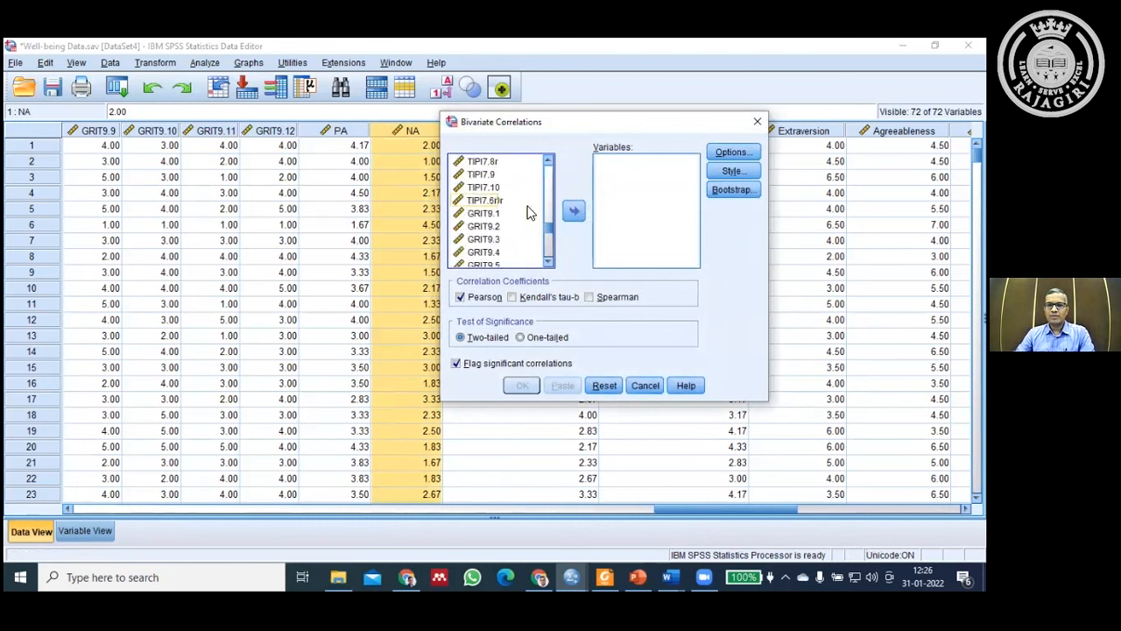
{"action": "left_click", "coordinate": [474, 175]}
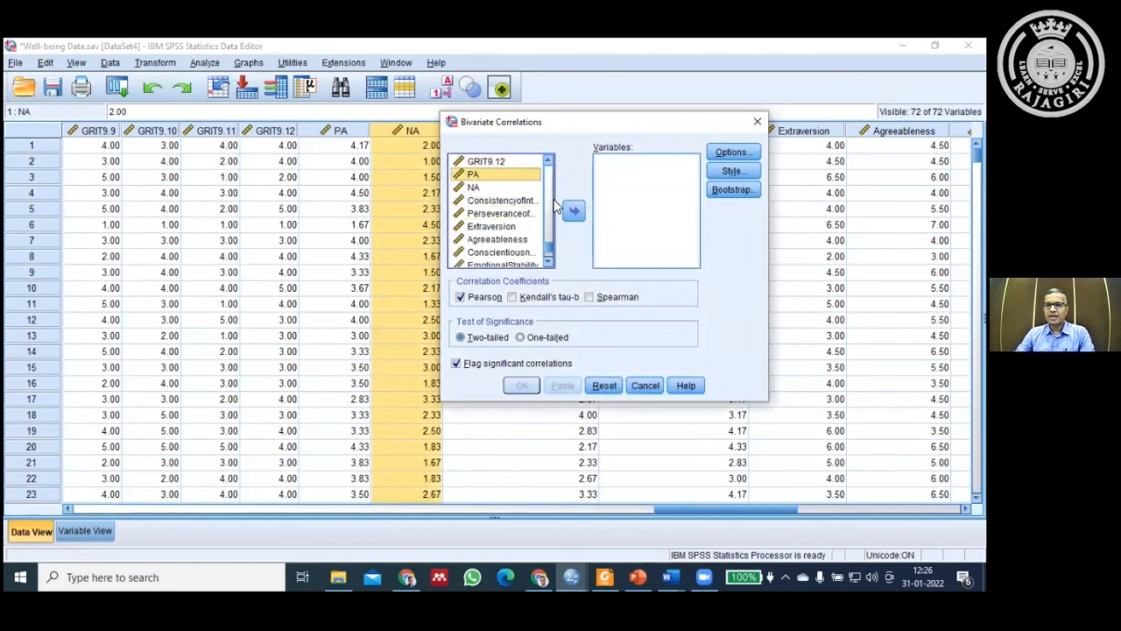
{"action": "left_click", "coordinate": [573, 210]}
{"action": "left_click", "coordinate": [572, 211]}
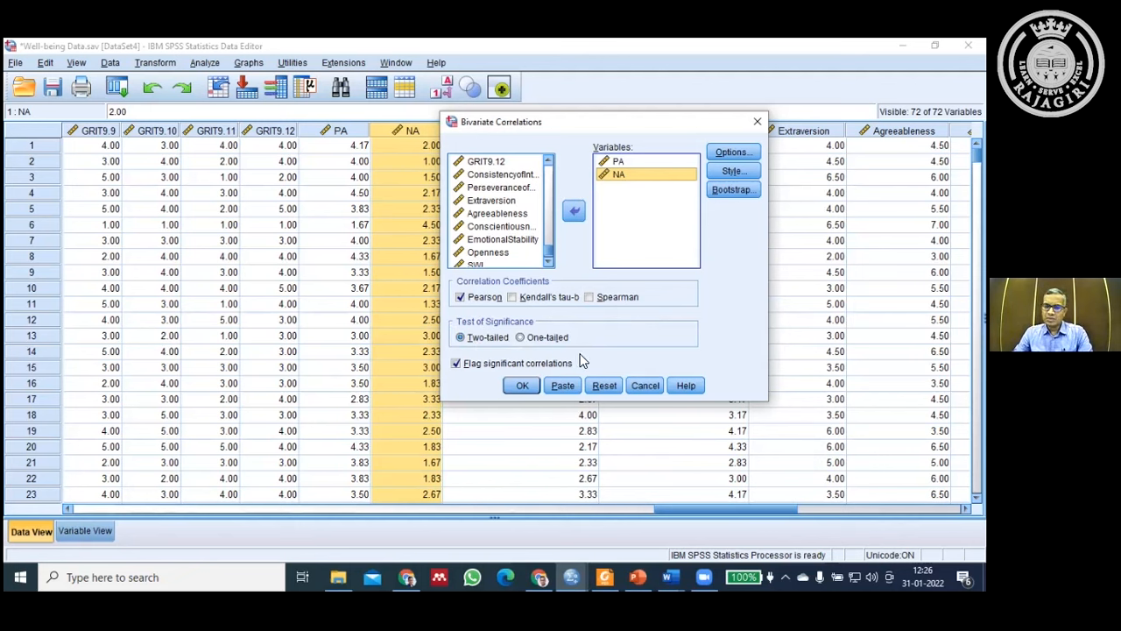
{"action": "left_click", "coordinate": [456, 367]}
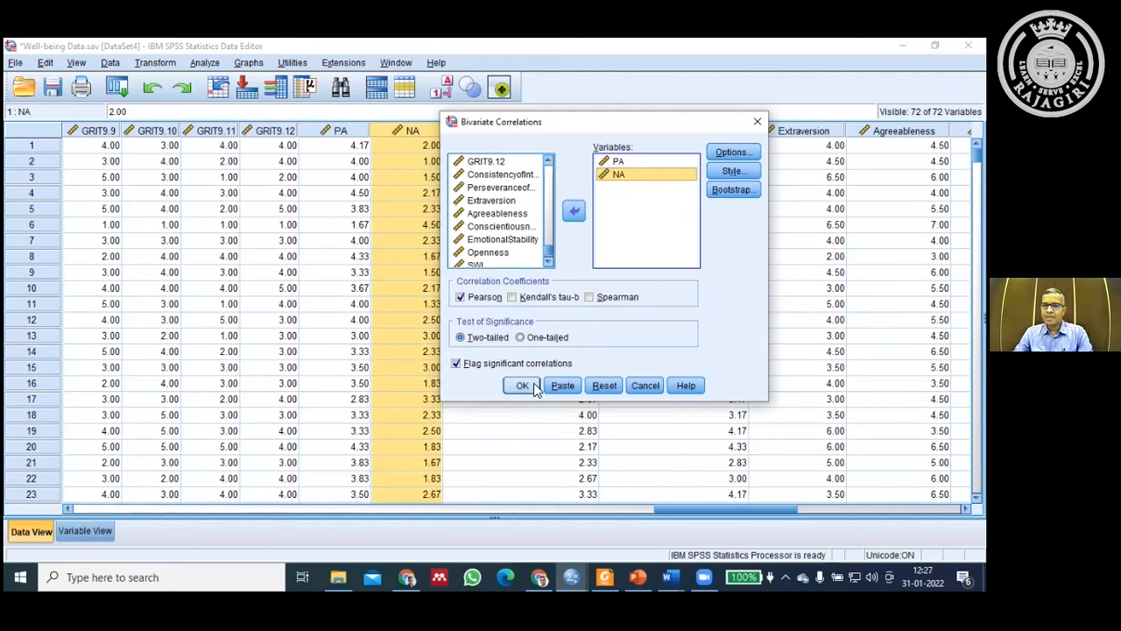
{"action": "left_click", "coordinate": [521, 387]}
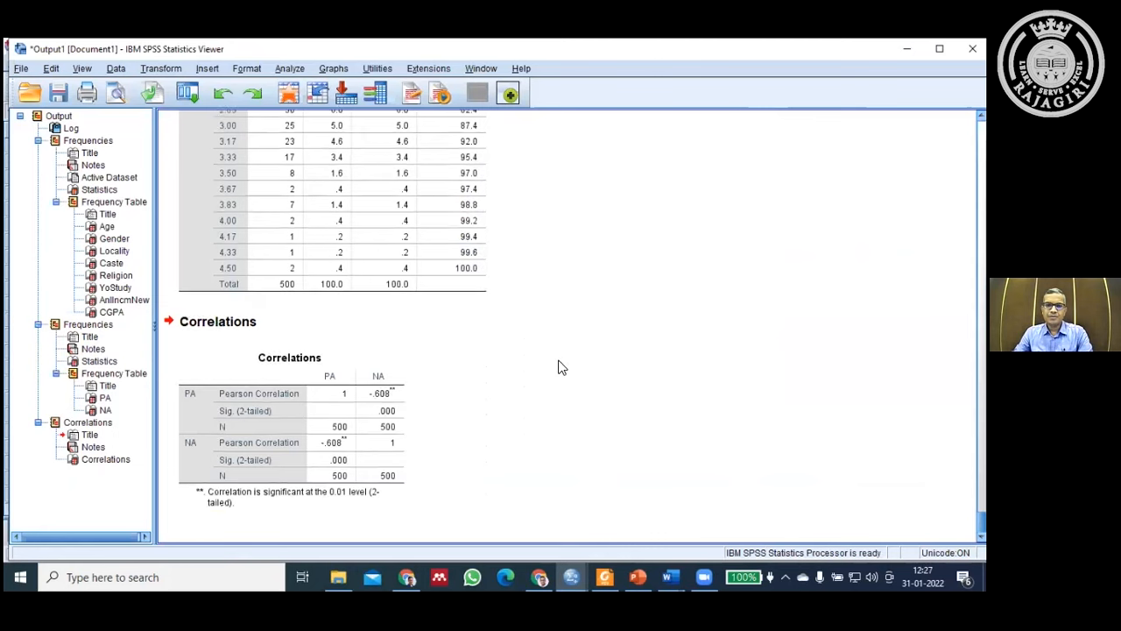
Step: Examine the Pearson coefficient, two-tailed significance, sample size and footnote in the Correlations table for PA and NA
{"action": "left_click", "coordinate": [282, 440]}
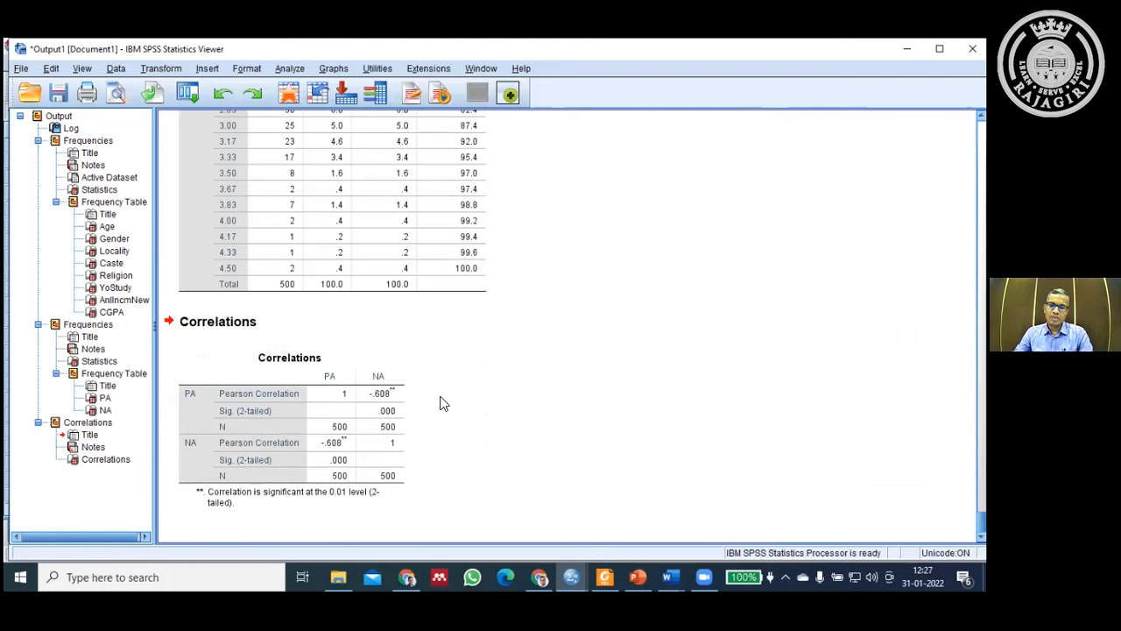
{"action": "left_click", "coordinate": [233, 407]}
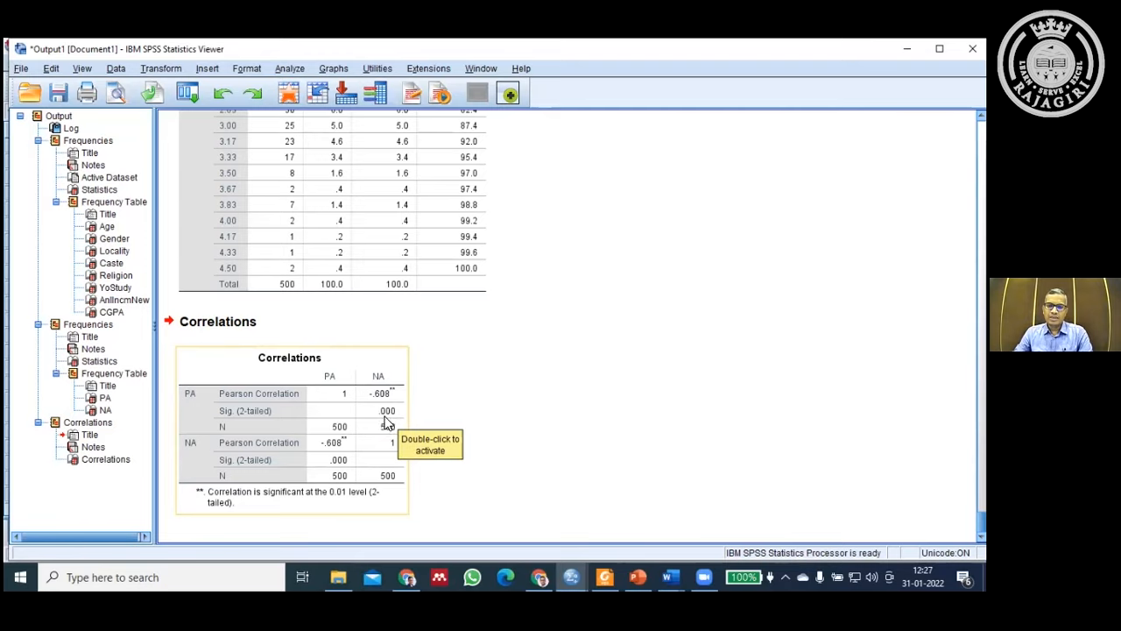
{"action": "left_click", "coordinate": [435, 419]}
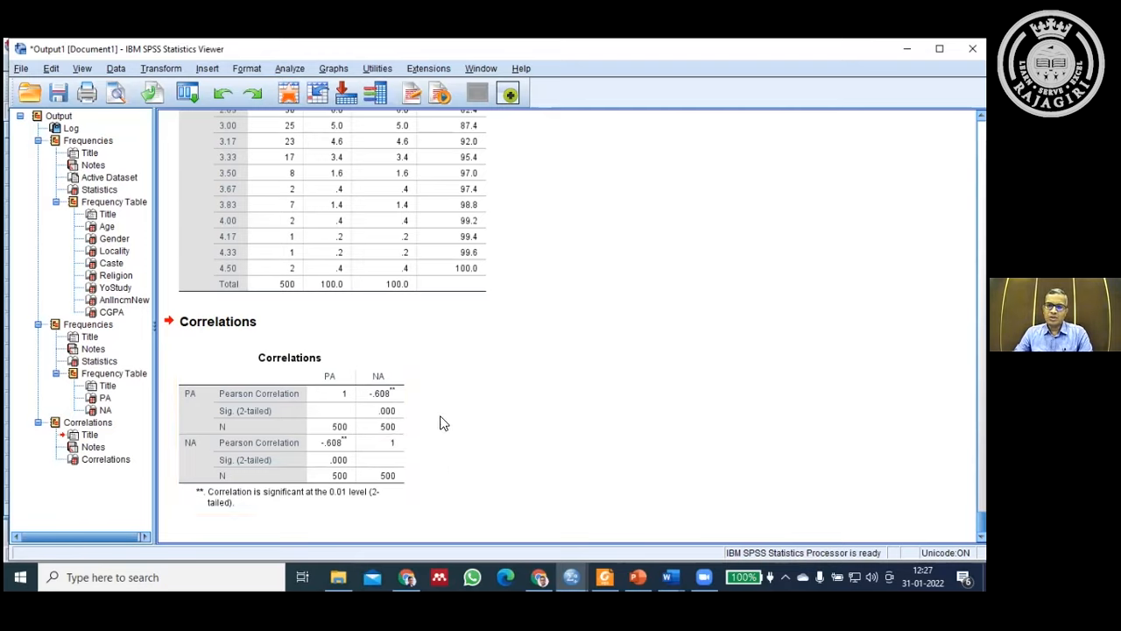
{"action": "left_click", "coordinate": [403, 418]}
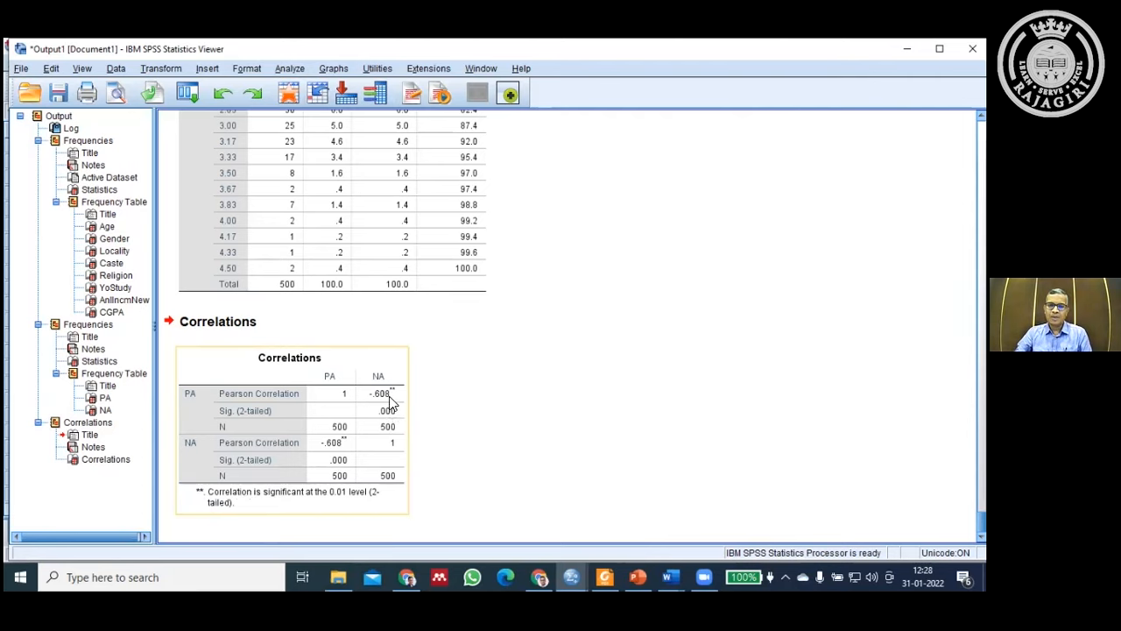
{"action": "left_click", "coordinate": [307, 528]}
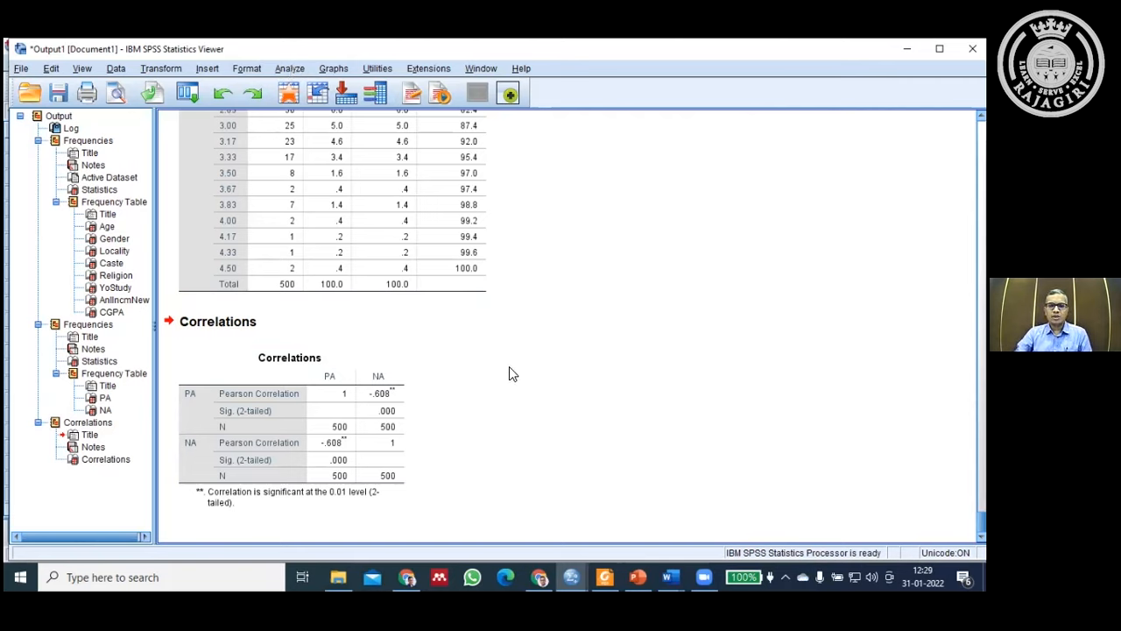
Step: Look back through the whole output, up to the first Frequencies results and down again to the end
{"action": "scroll", "coordinate": [378, 343], "scroll_direction": "up", "scroll_amount": 5}
{"action": "scroll", "coordinate": [379, 342], "scroll_direction": "down", "scroll_amount": 5}
{"action": "scroll", "coordinate": [578, 383], "scroll_direction": "up", "scroll_amount": 3}
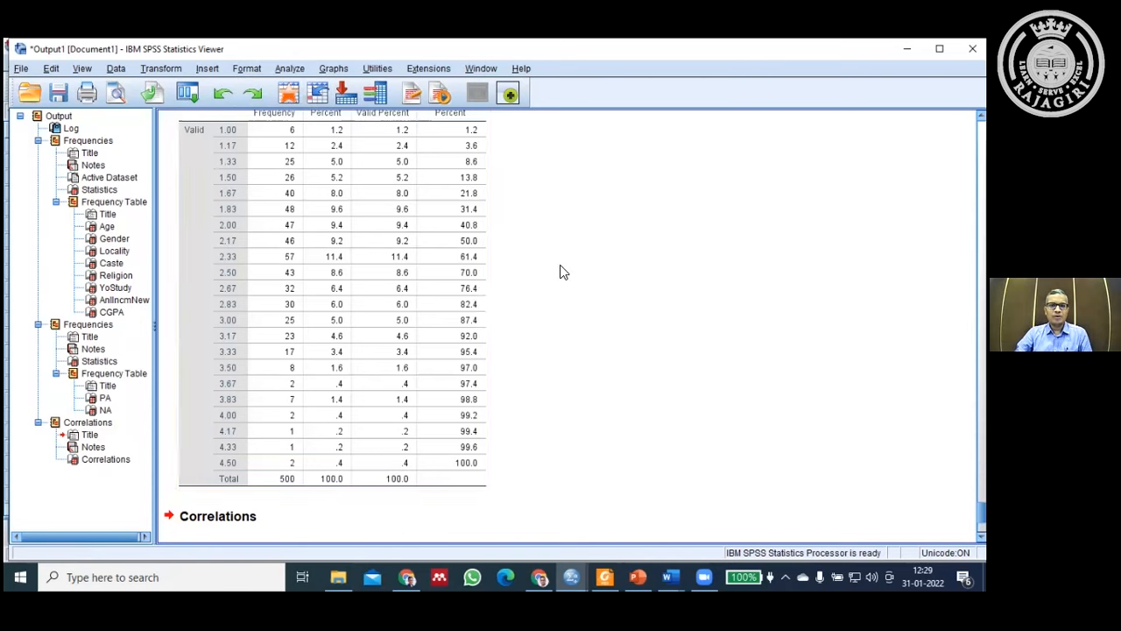
{"action": "scroll", "coordinate": [405, 322], "scroll_direction": "up", "scroll_amount": 5}
{"action": "scroll", "coordinate": [404, 322], "scroll_direction": "up", "scroll_amount": 15}
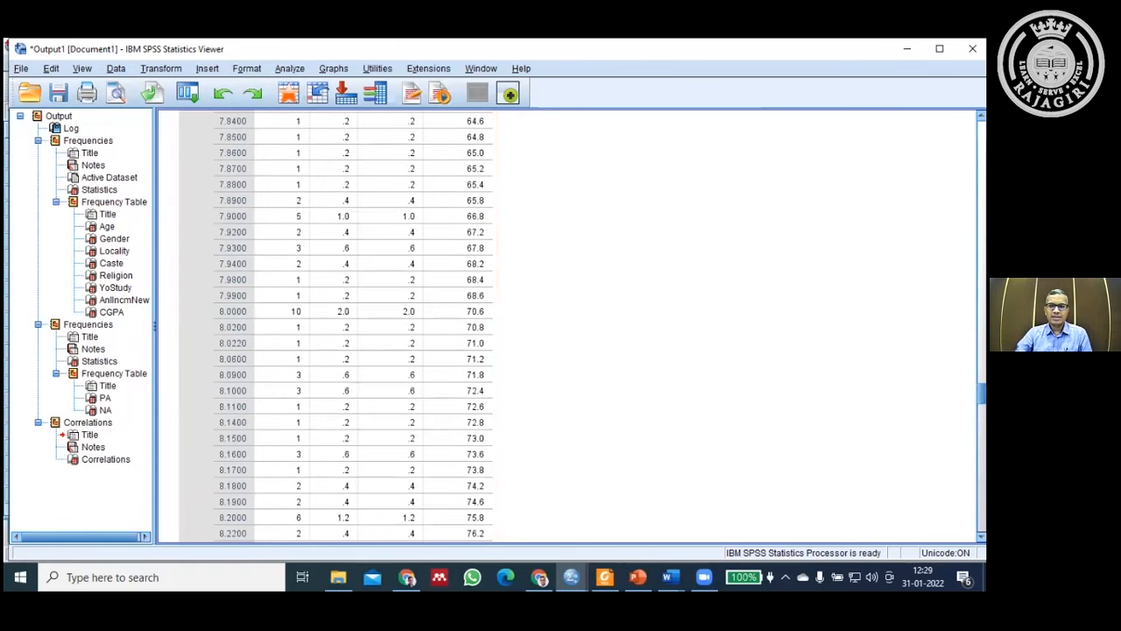
{"action": "scroll", "coordinate": [405, 322], "scroll_direction": "up", "scroll_amount": 5}
{"action": "scroll", "coordinate": [570, 328], "scroll_direction": "up", "scroll_amount": 3}
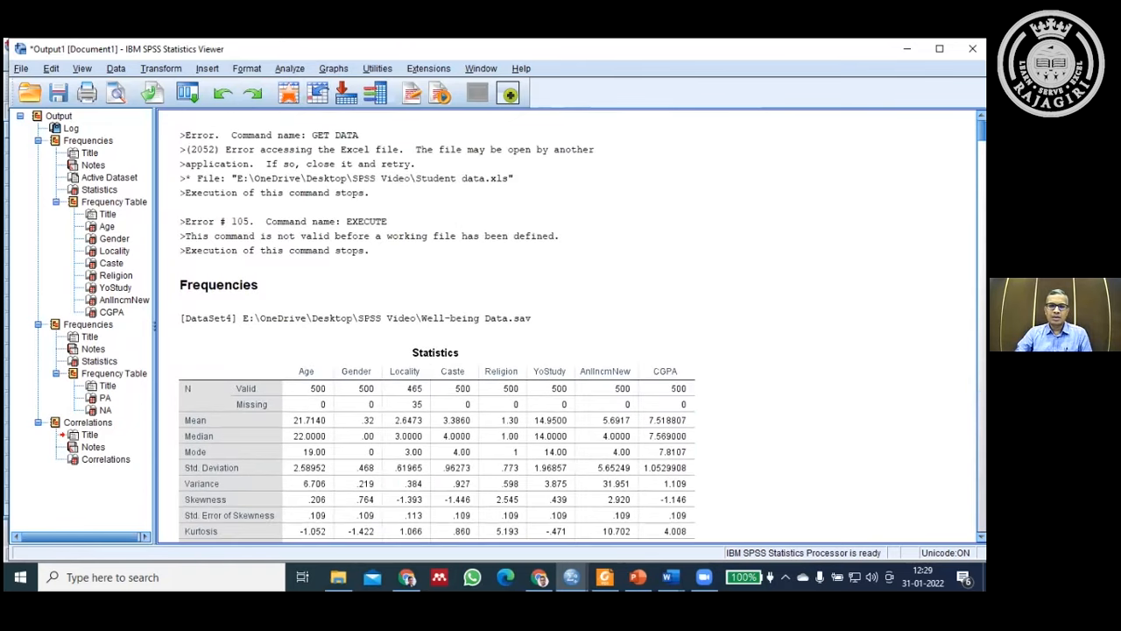
{"action": "scroll", "coordinate": [570, 329], "scroll_direction": "down", "scroll_amount": 20}
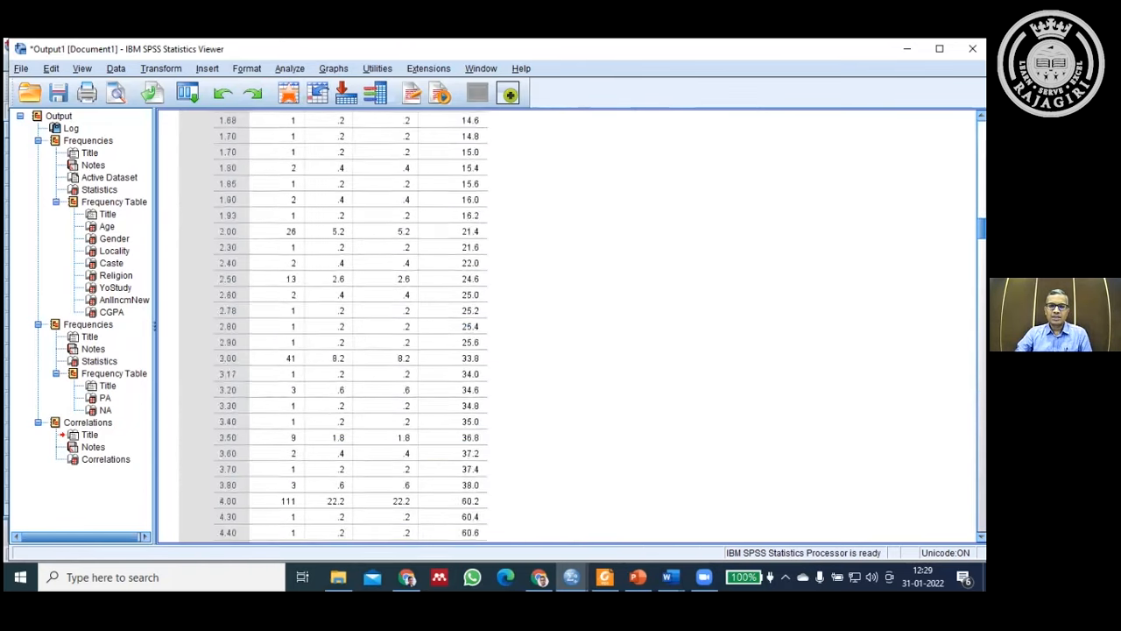
{"action": "scroll", "coordinate": [569, 328], "scroll_direction": "down", "scroll_amount": 20}
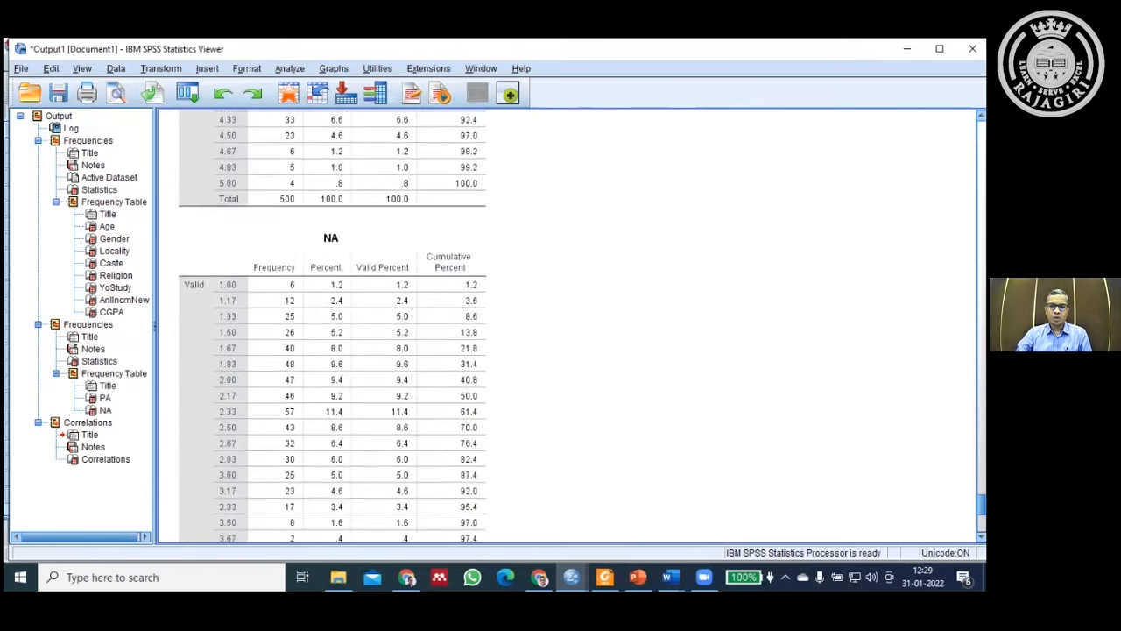
Step: Save the output as Output1 in Viewer Files (*.spv) format in the SPSS Video folder on the Desktop
{"action": "left_click", "coordinate": [57, 95]}
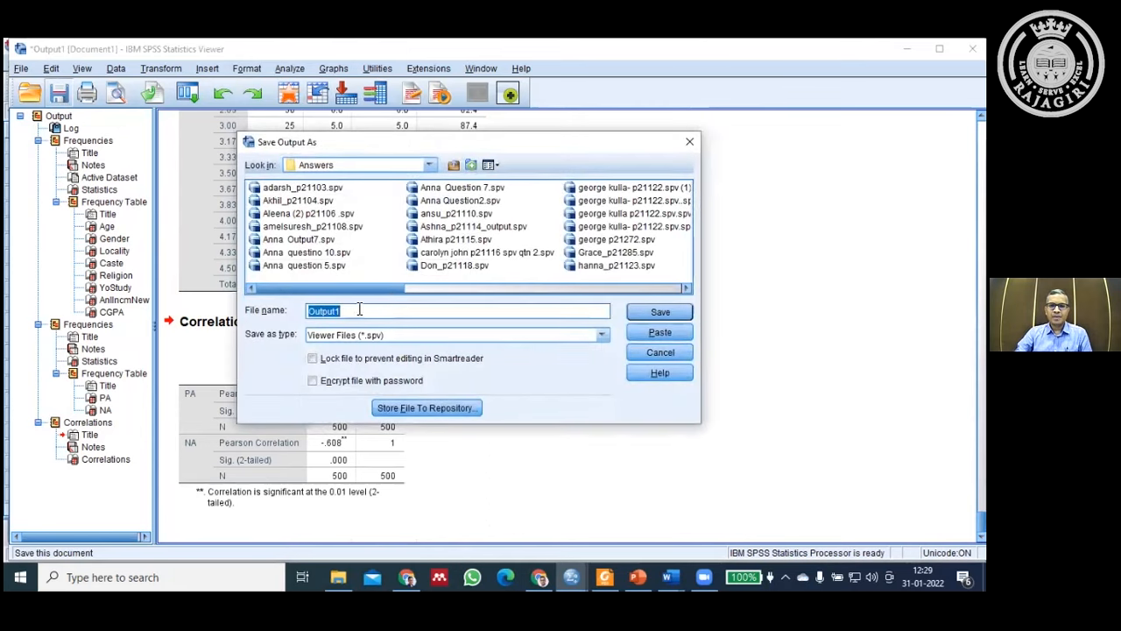
{"action": "left_click", "coordinate": [428, 165]}
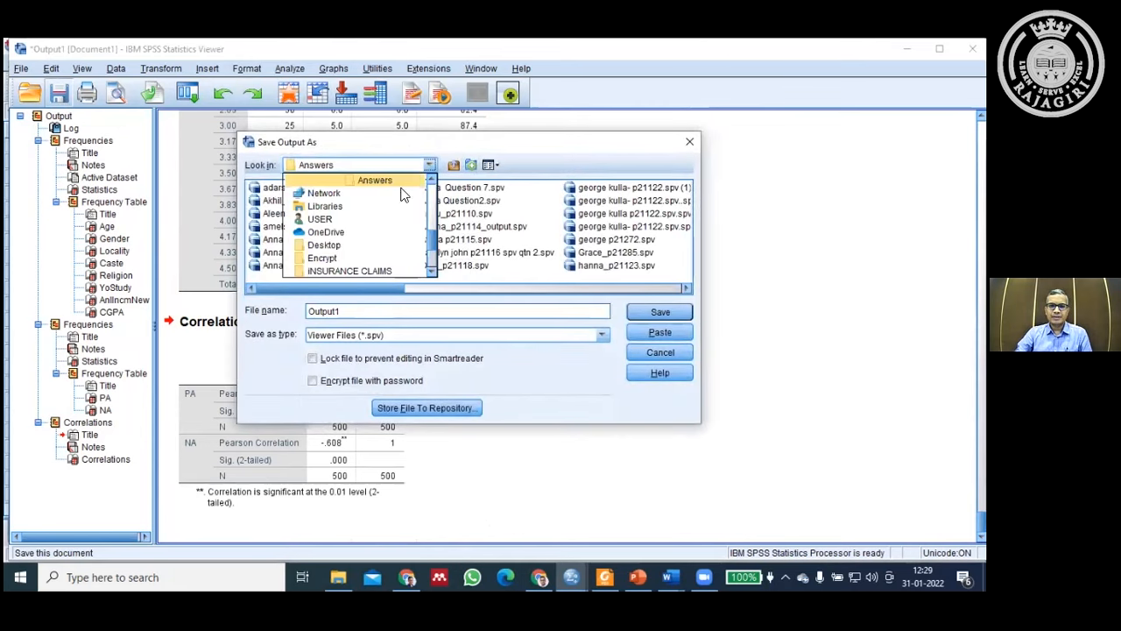
{"action": "left_click", "coordinate": [349, 246]}
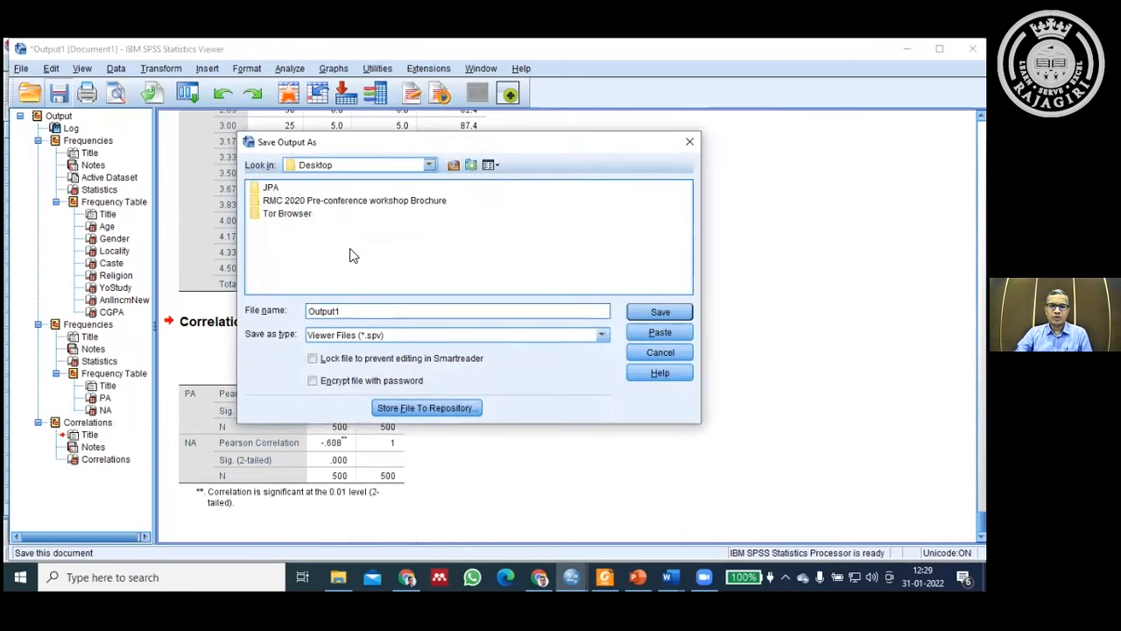
{"action": "left_click", "coordinate": [429, 165]}
{"action": "scroll", "coordinate": [433, 242], "scroll_direction": "up", "scroll_amount": 3}
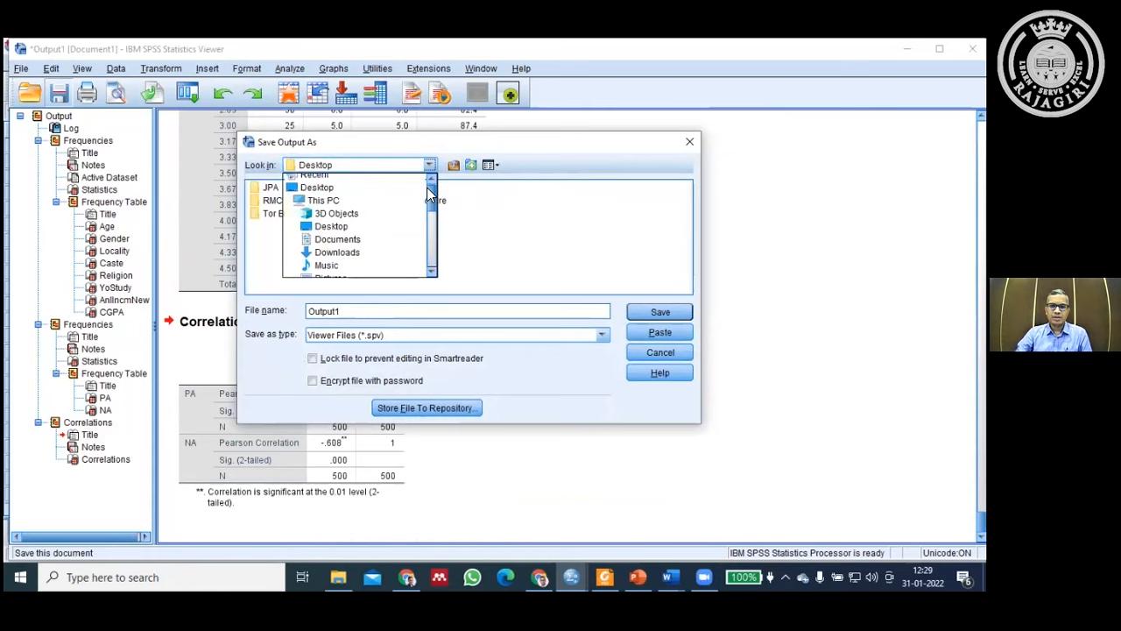
{"action": "left_click", "coordinate": [342, 193]}
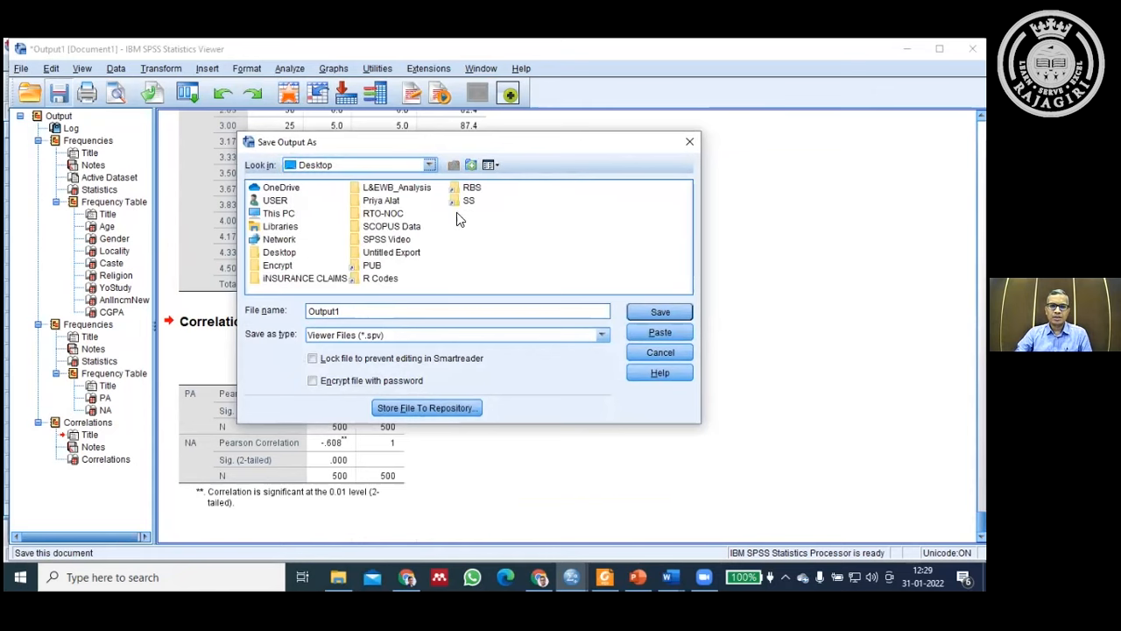
{"action": "double_click", "coordinate": [392, 239]}
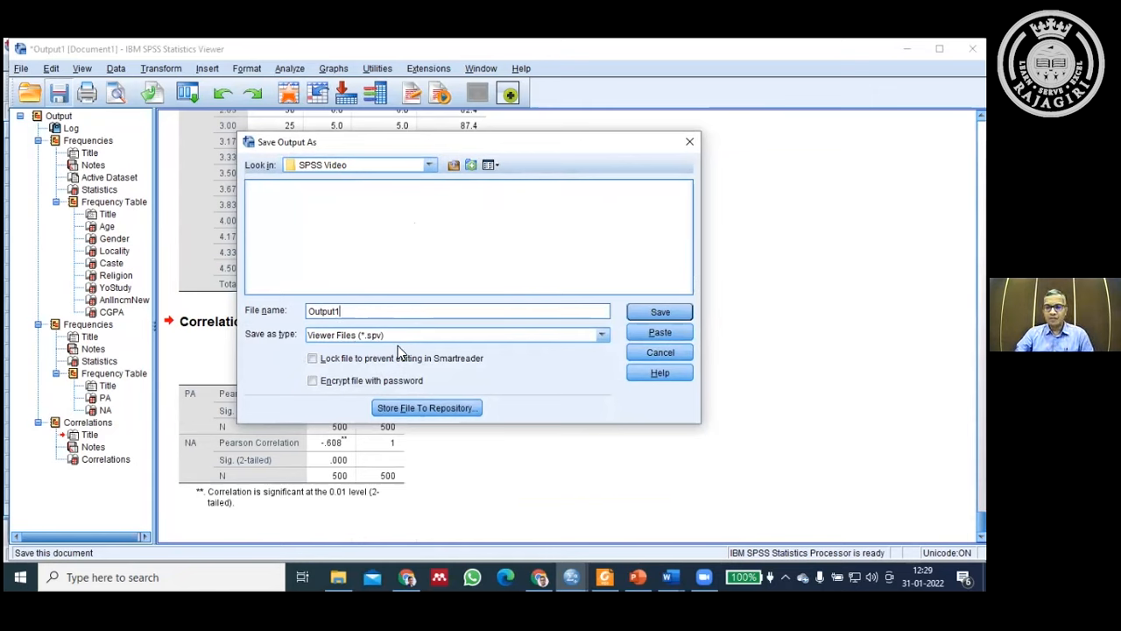
{"action": "left_click", "coordinate": [662, 313]}
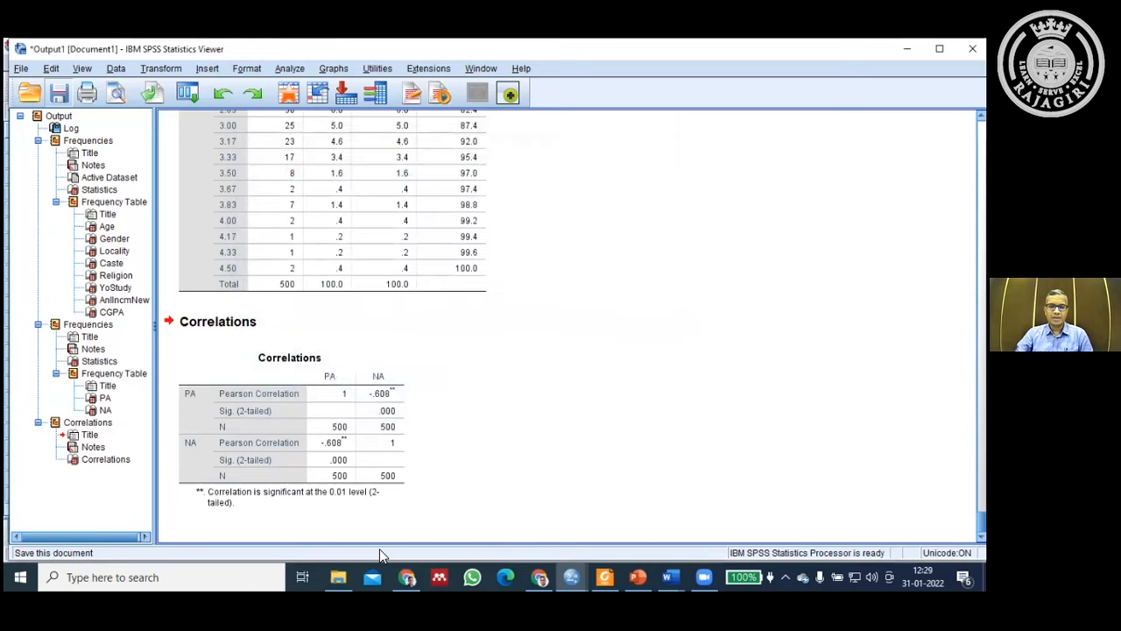
Step: Check for Output1.spv in the SPSS Video folder in File Explorer, and return to the output document by way of the Well-being data set
{"action": "left_click", "coordinate": [348, 573]}
{"action": "left_click", "coordinate": [431, 451]}
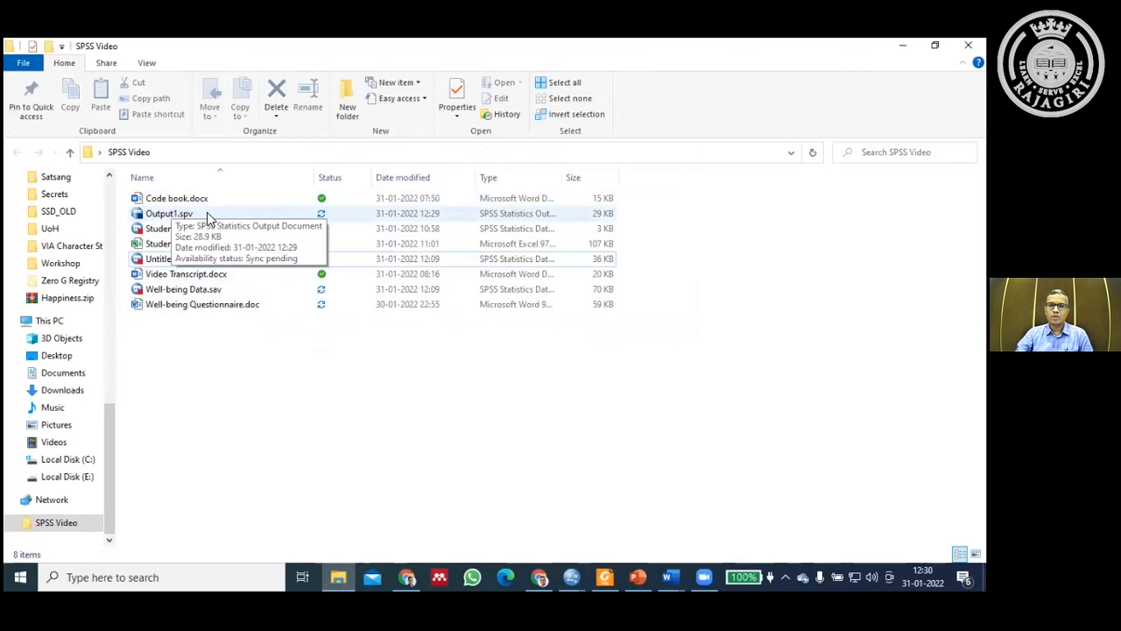
{"action": "mouse_move", "coordinate": [573, 577]}
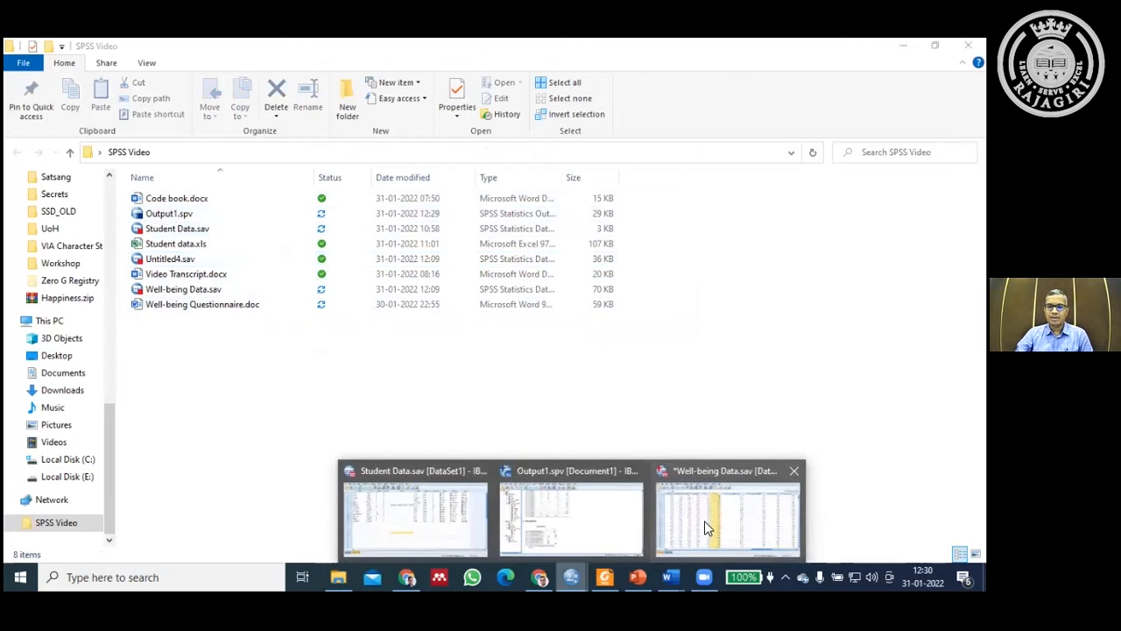
{"action": "left_click", "coordinate": [704, 520]}
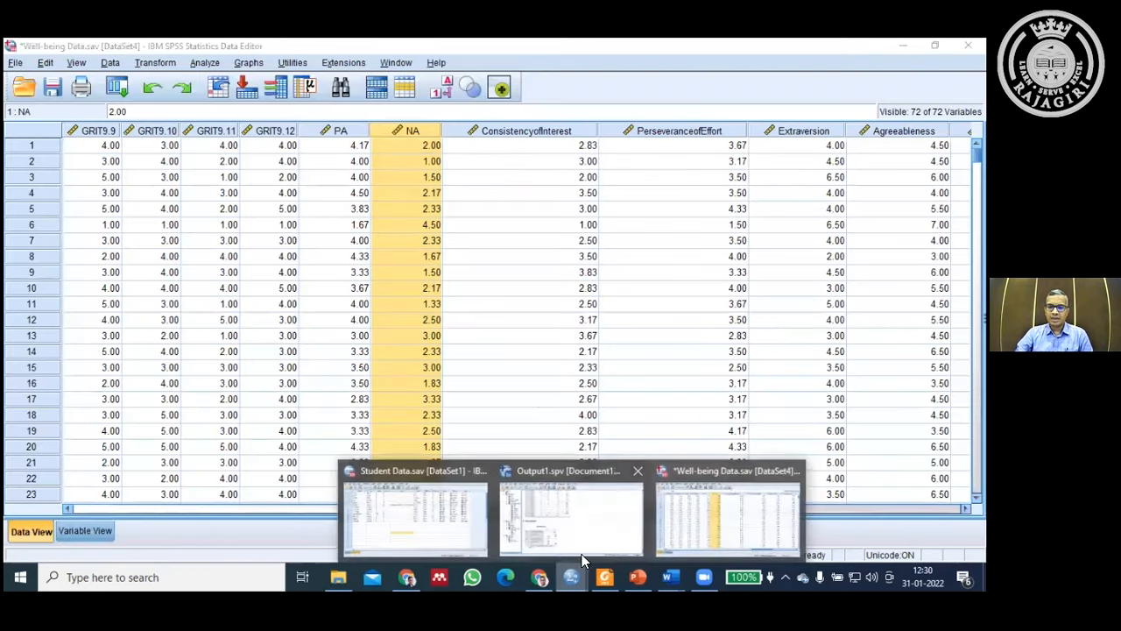
{"action": "left_click", "coordinate": [574, 526]}
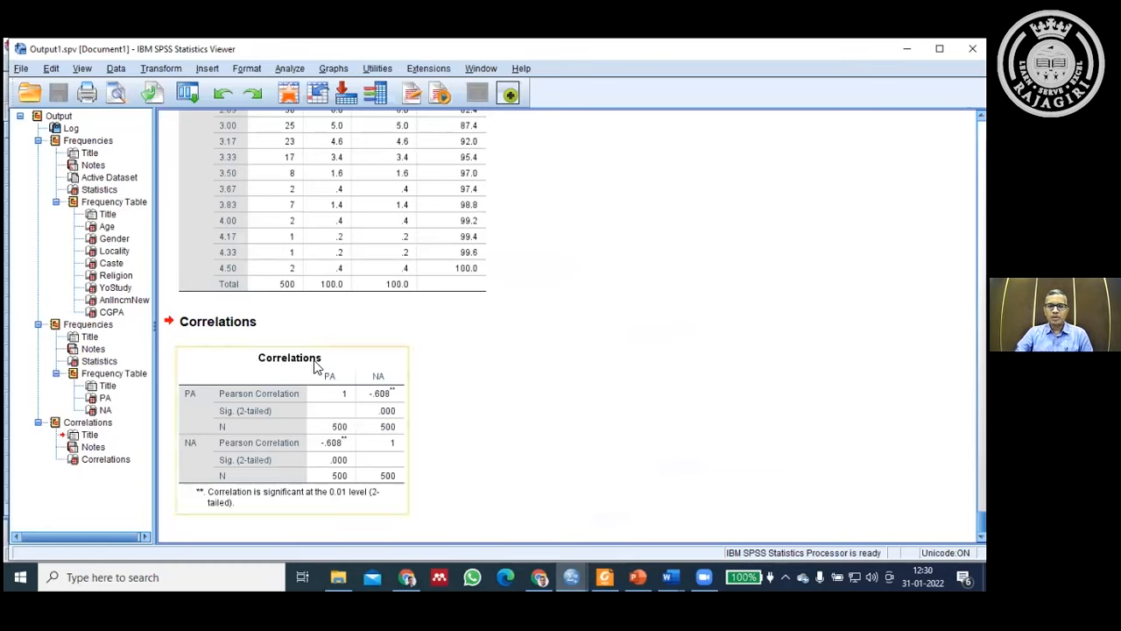
Step: Set up another bivariate correlation, adding SWL and Flourishing to PA and NA as the variables
{"action": "left_click", "coordinate": [290, 69]}
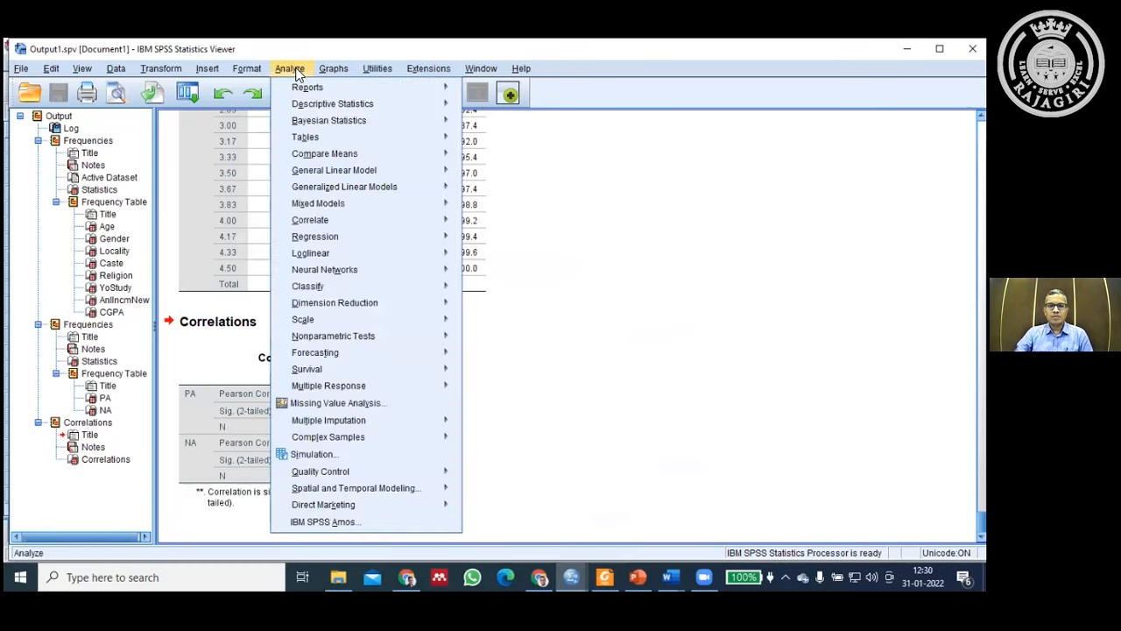
{"action": "mouse_move", "coordinate": [336, 225]}
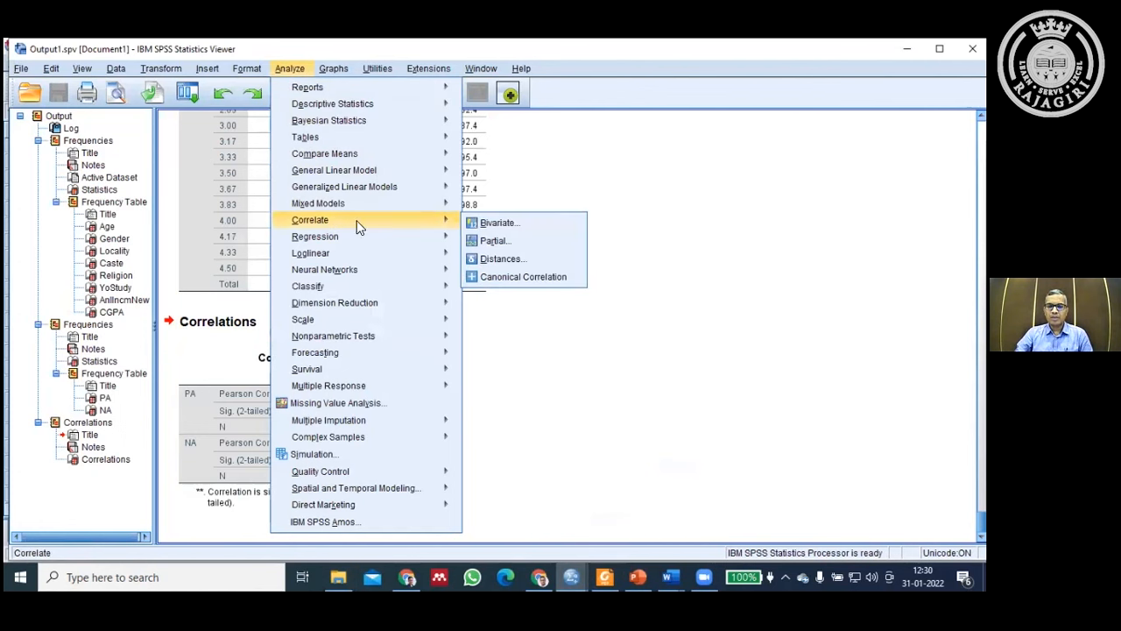
{"action": "left_click", "coordinate": [490, 223]}
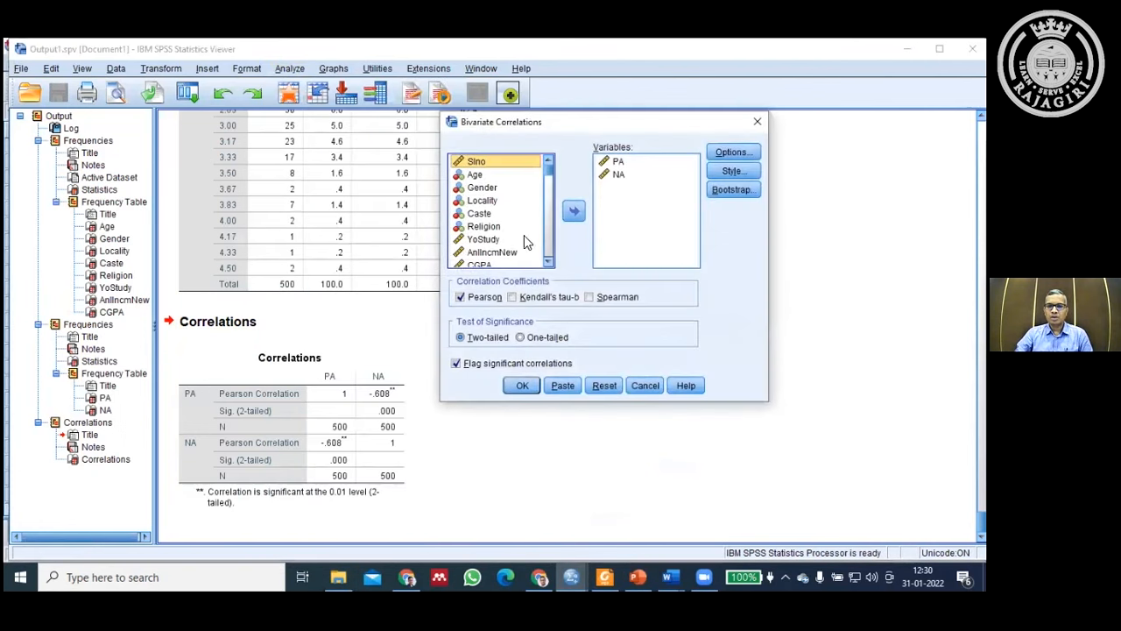
{"action": "scroll", "coordinate": [524, 235], "scroll_direction": "down", "scroll_amount": 15}
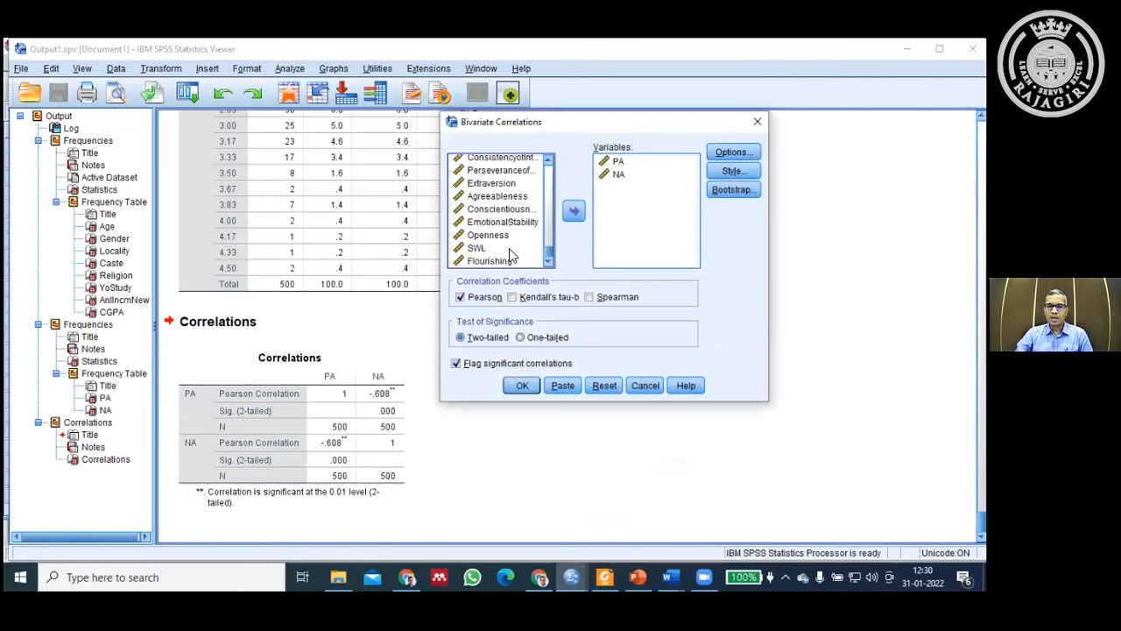
{"action": "left_click", "coordinate": [478, 248]}
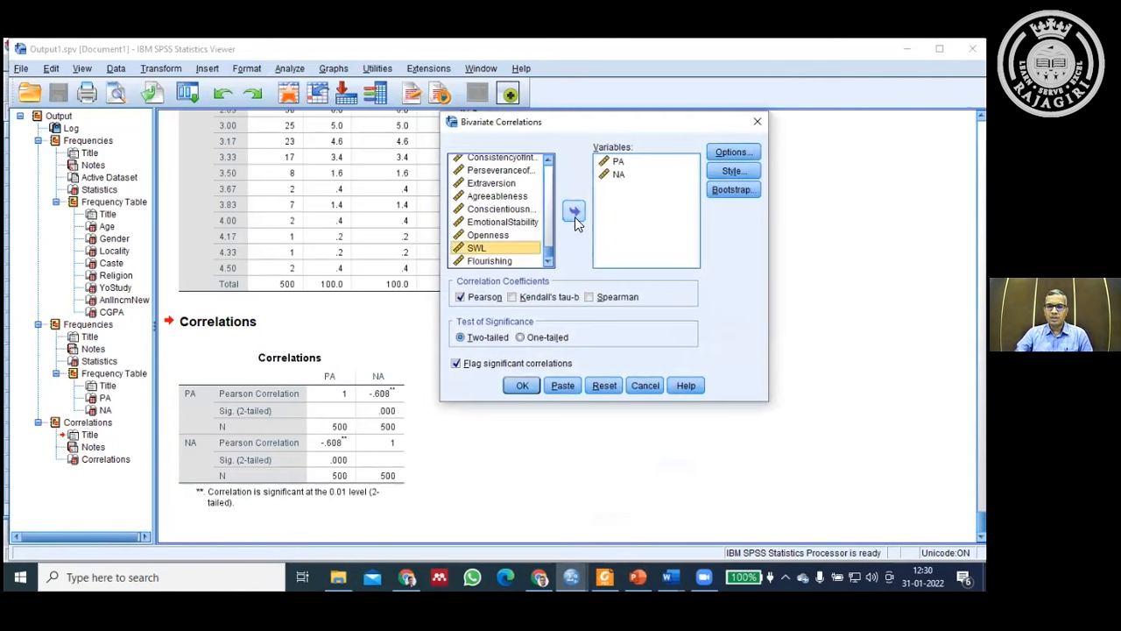
{"action": "left_click", "coordinate": [574, 210]}
{"action": "left_click", "coordinate": [505, 261]}
{"action": "left_click", "coordinate": [573, 210]}
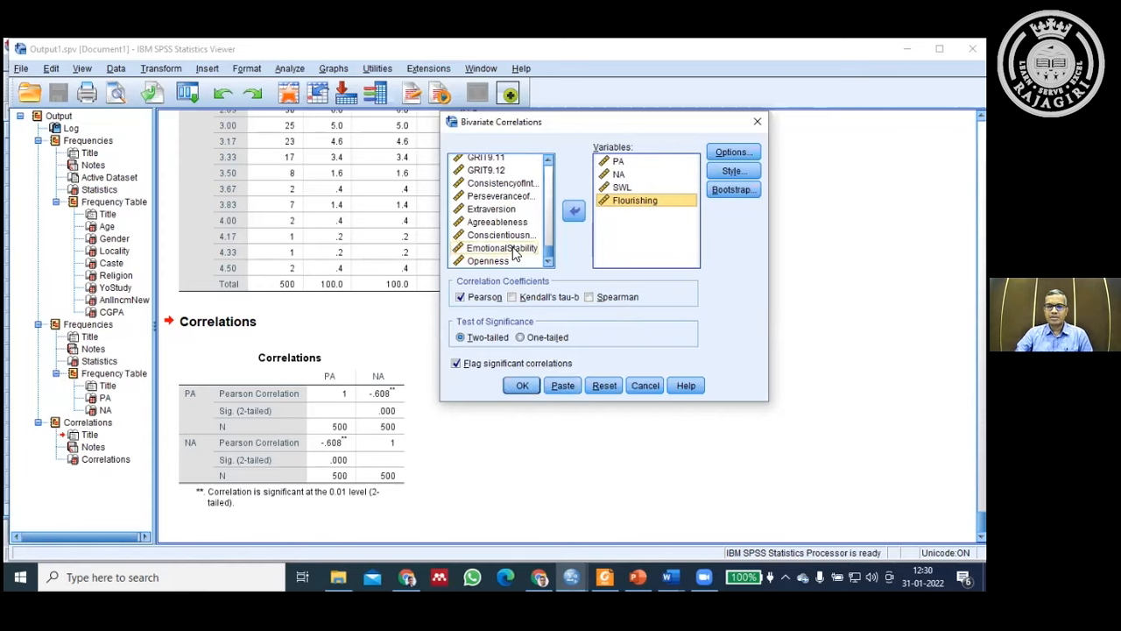
Step: Add ConsistencyofInterest and PerseveranceofEffort to the variables and run the two-tailed Pearson correlation
{"action": "double_click", "coordinate": [500, 186]}
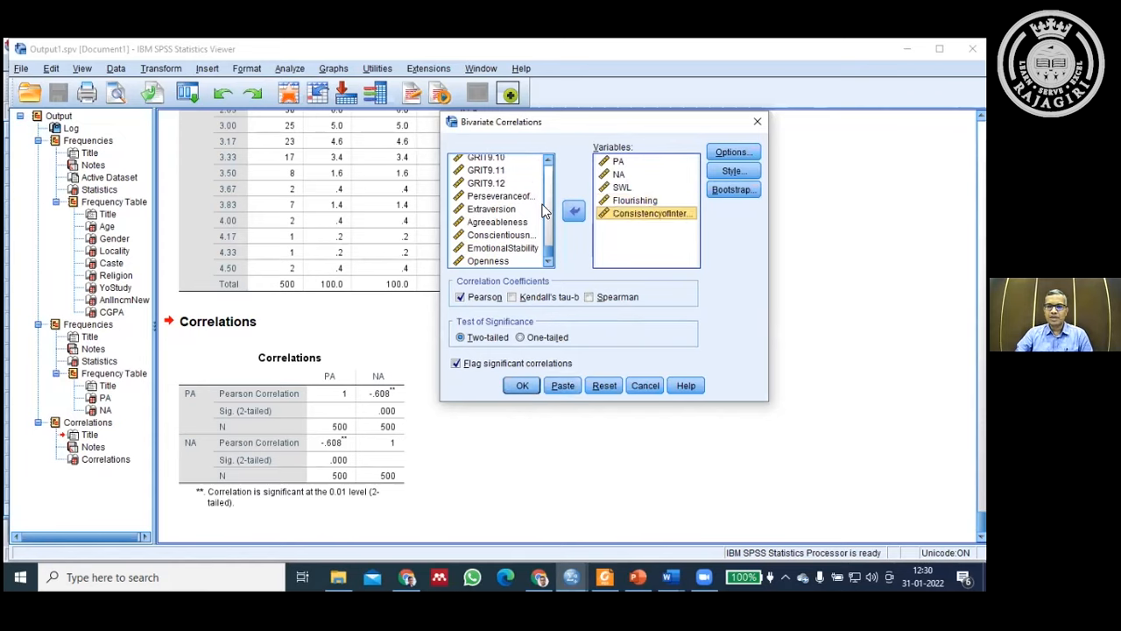
{"action": "left_click", "coordinate": [511, 197]}
{"action": "left_click", "coordinate": [573, 210]}
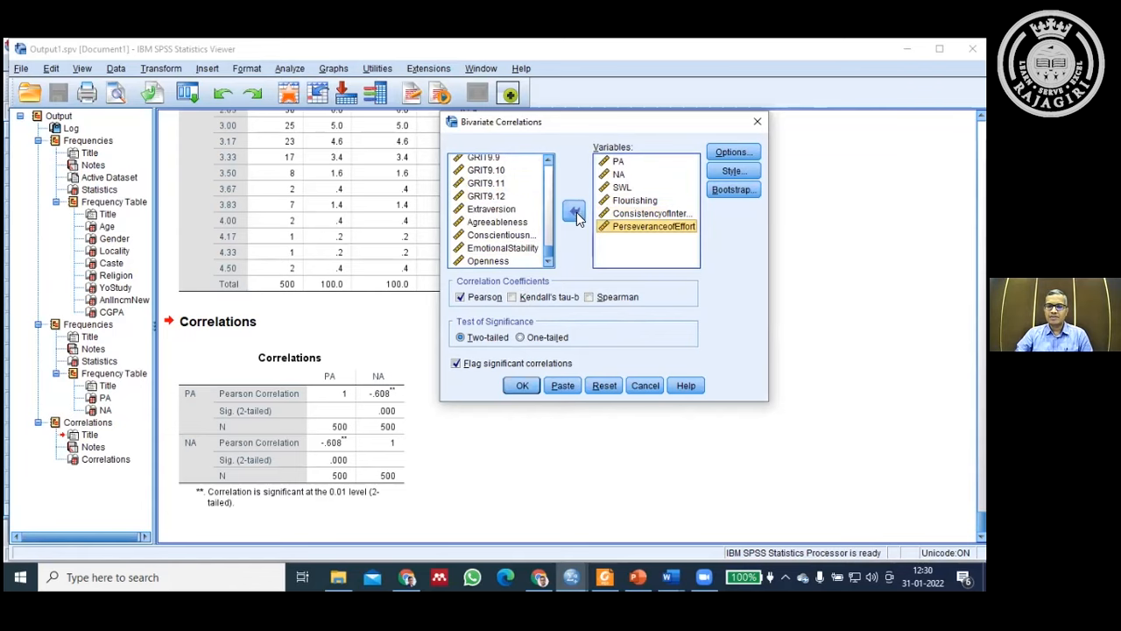
{"action": "left_click", "coordinate": [520, 386]}
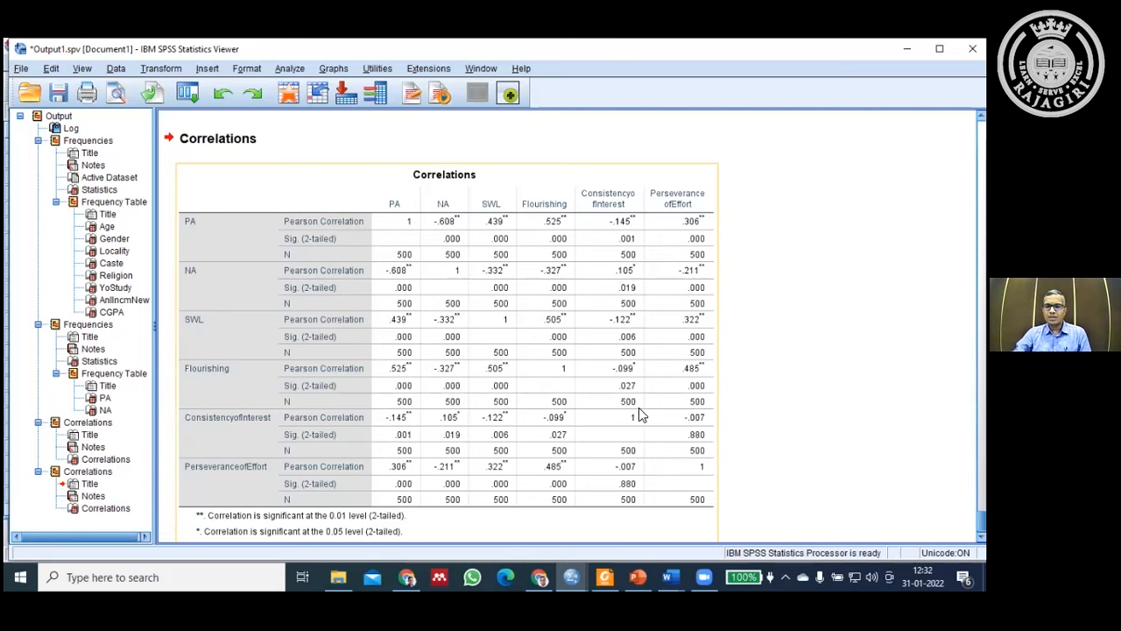
{"action": "left_click", "coordinate": [781, 476]}
{"action": "left_click", "coordinate": [349, 451]}
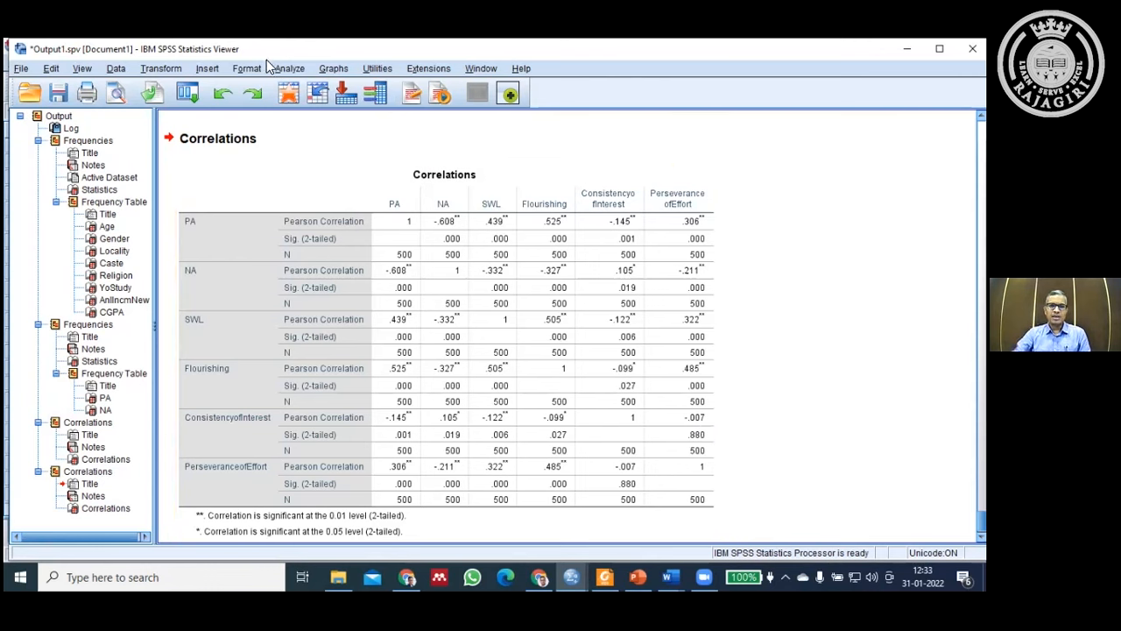
Step: Rerun the bivariate correlation on the same six variables with the Spearman coefficient instead of Pearson
{"action": "left_click", "coordinate": [287, 68]}
{"action": "mouse_move", "coordinate": [315, 220]}
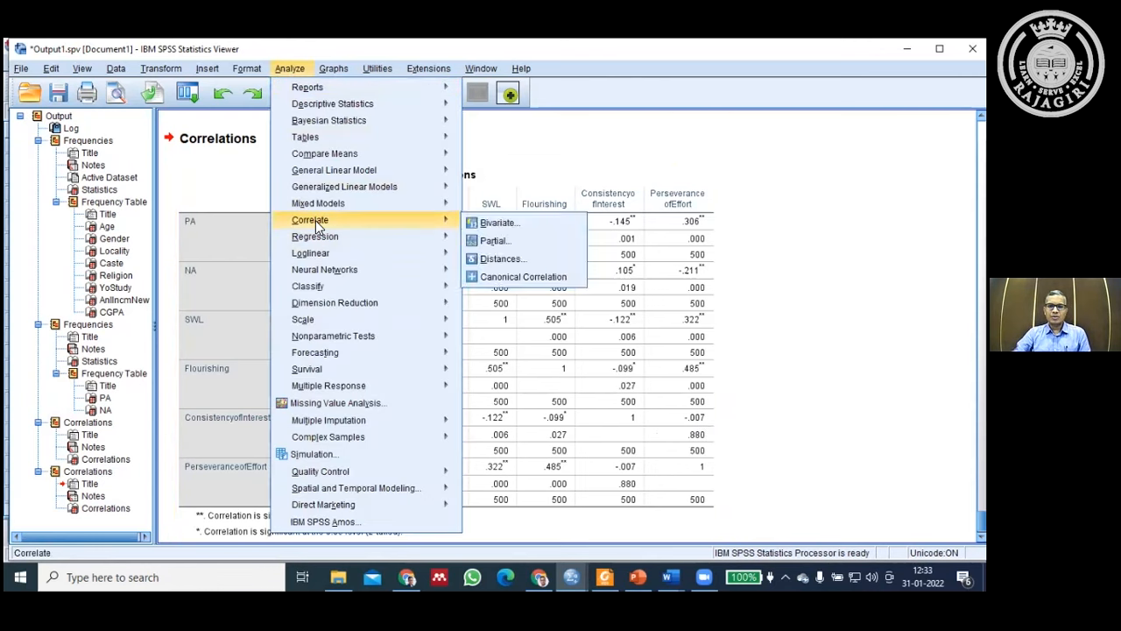
{"action": "left_click", "coordinate": [498, 222]}
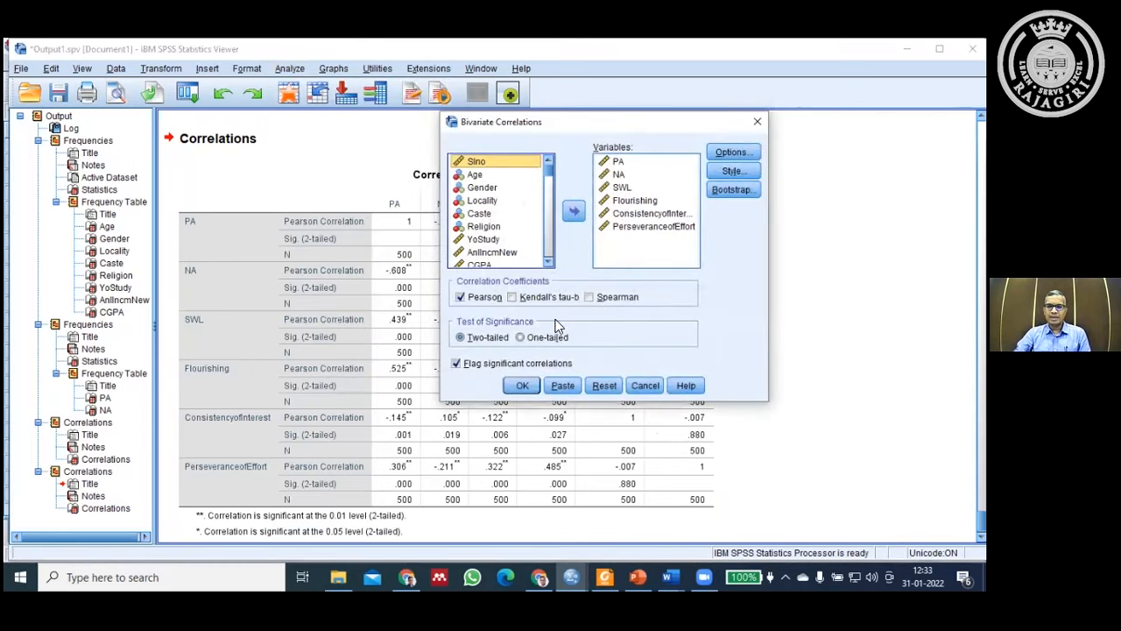
{"action": "left_click", "coordinate": [589, 297]}
{"action": "left_click", "coordinate": [470, 301]}
{"action": "left_click", "coordinate": [523, 386]}
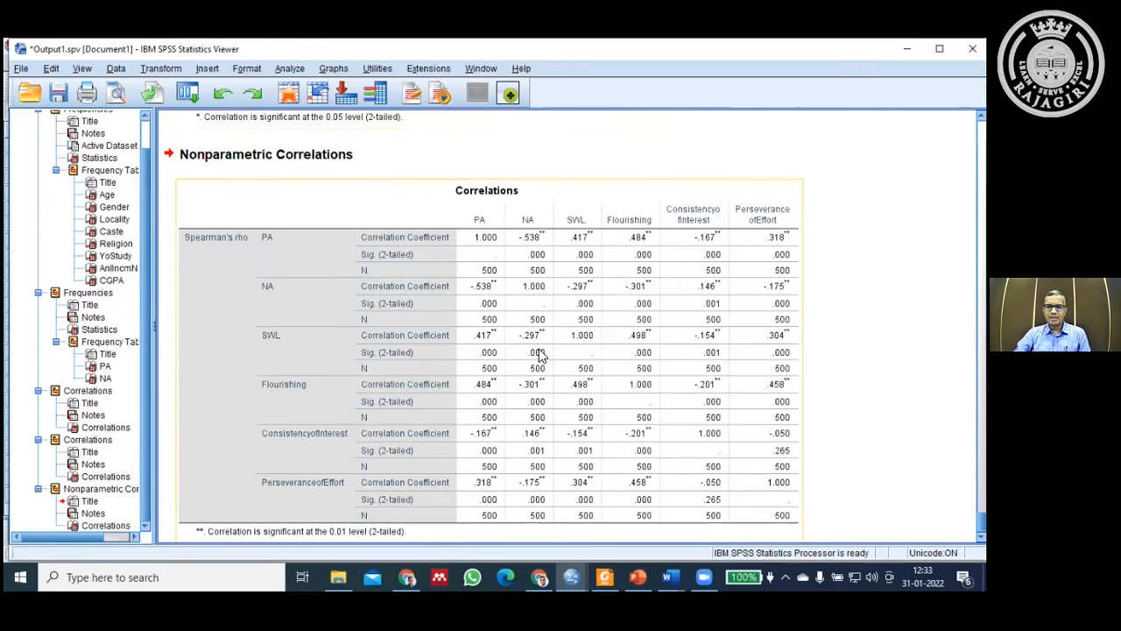
Step: Compare the Spearman's rho coefficients under Nonparametric Correlations with the Pearson coefficients in the preceding Correlations table
{"action": "scroll", "coordinate": [538, 352], "scroll_direction": "up", "scroll_amount": 2}
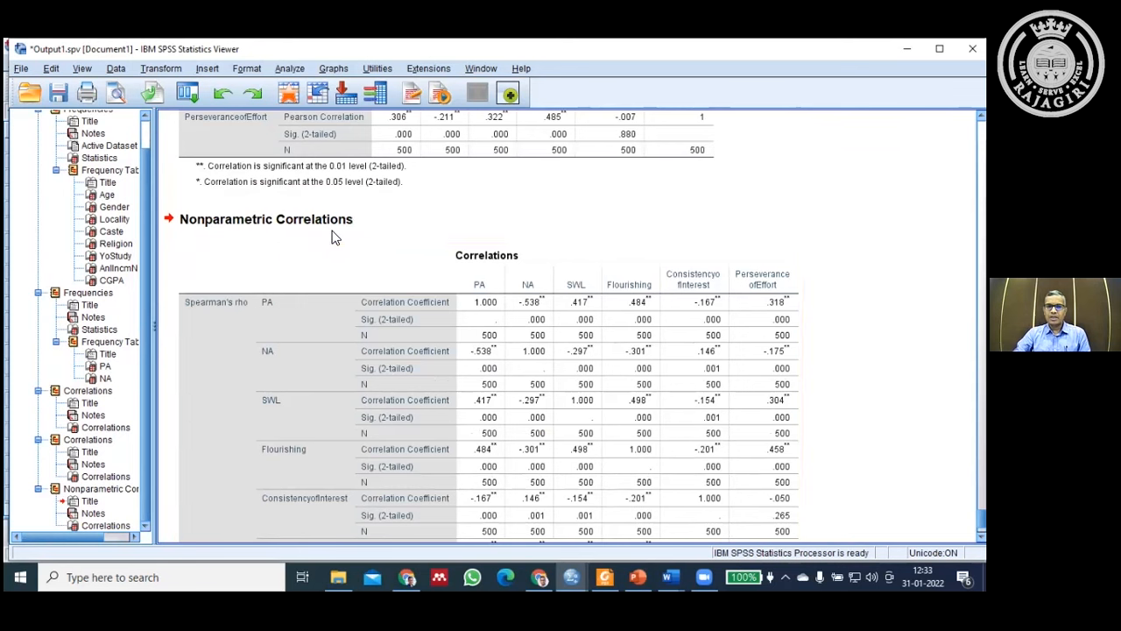
{"action": "scroll", "coordinate": [229, 276], "scroll_direction": "up", "scroll_amount": 10}
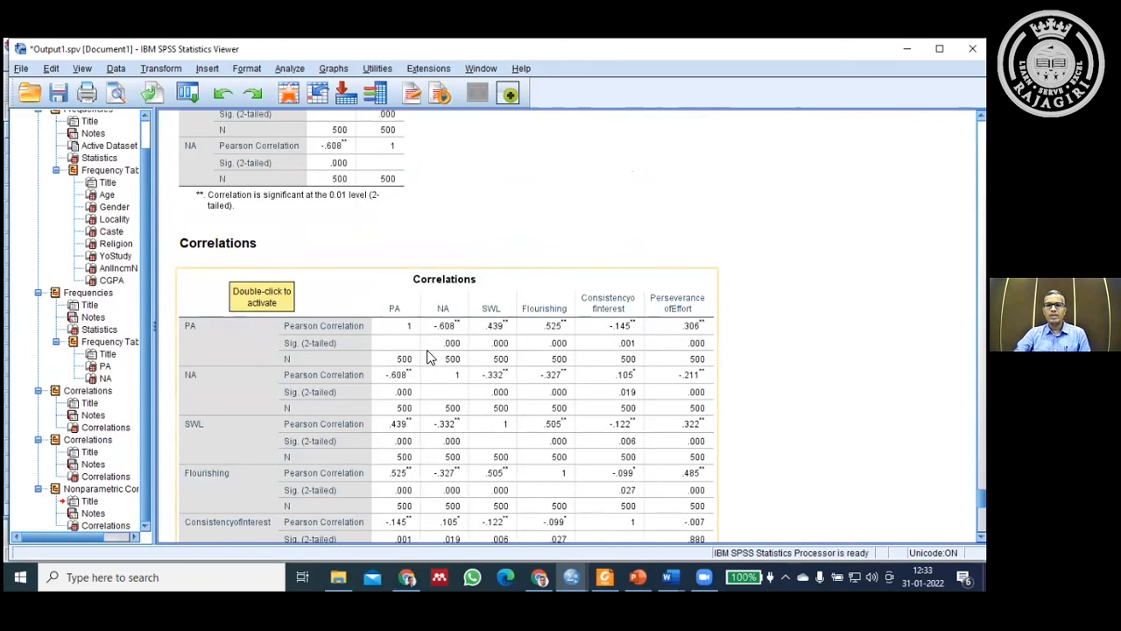
{"action": "scroll", "coordinate": [429, 350], "scroll_direction": "down", "scroll_amount": 10}
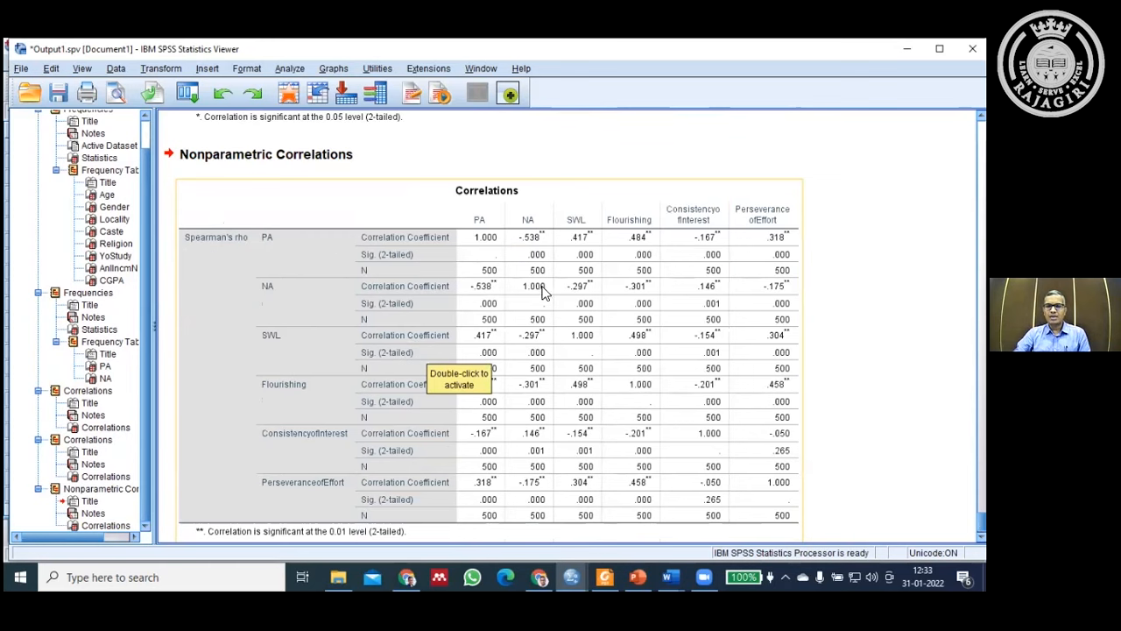
{"action": "scroll", "coordinate": [561, 312], "scroll_direction": "up", "scroll_amount": 3}
{"action": "scroll", "coordinate": [562, 313], "scroll_direction": "up", "scroll_amount": 7}
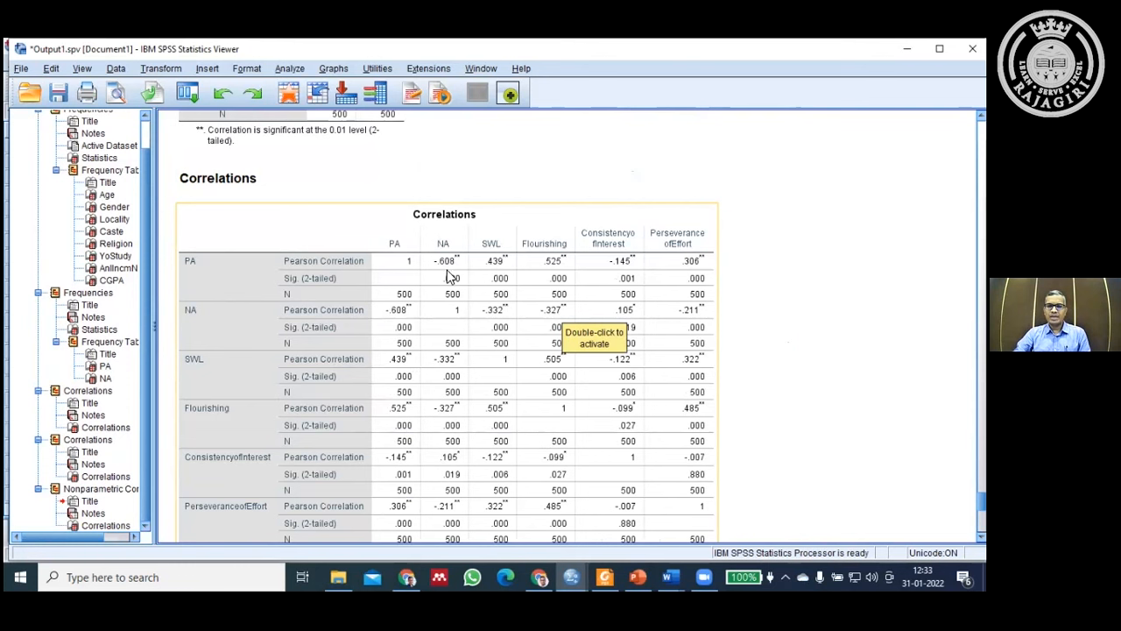
{"action": "scroll", "coordinate": [460, 275], "scroll_direction": "down", "scroll_amount": 8}
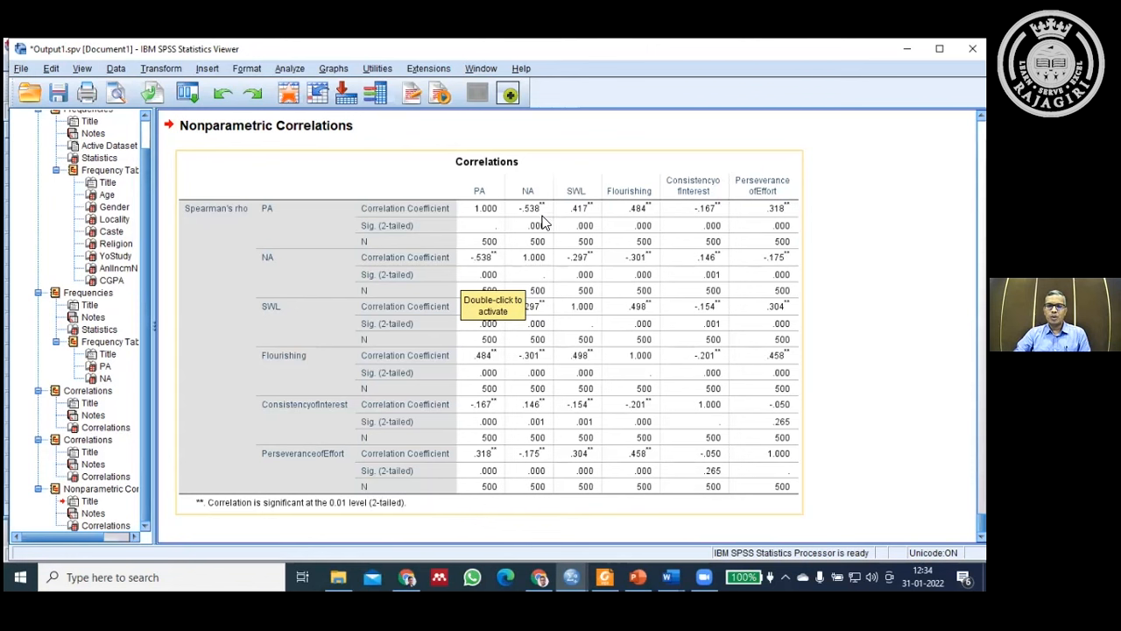
{"action": "scroll", "coordinate": [543, 221], "scroll_direction": "up", "scroll_amount": 1}
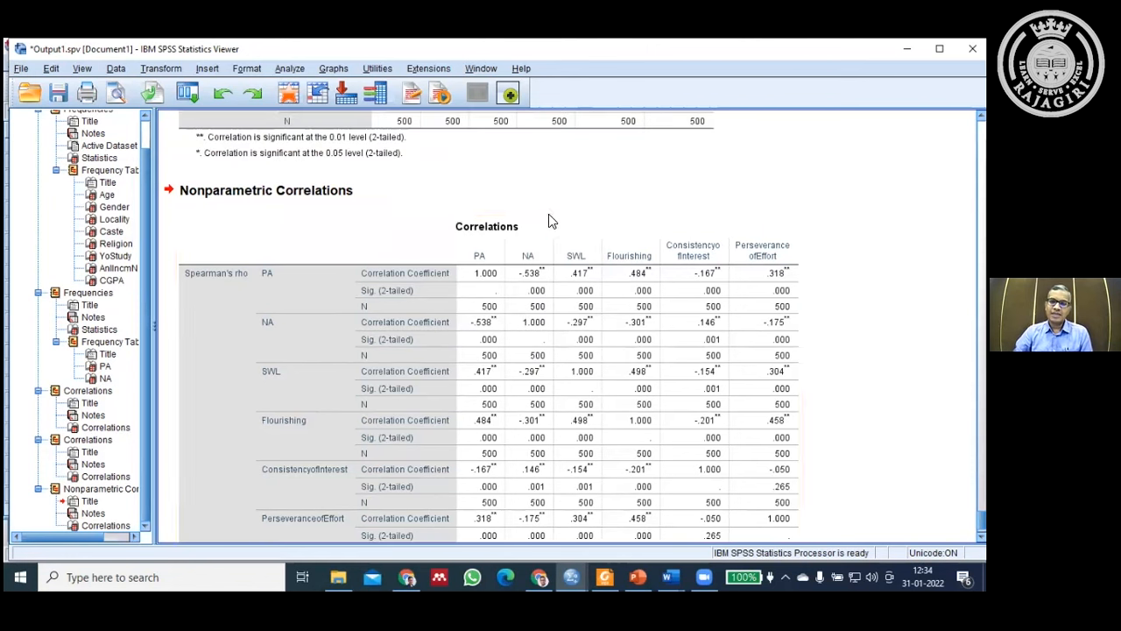
{"action": "scroll", "coordinate": [550, 223], "scroll_direction": "up", "scroll_amount": 2}
{"action": "scroll", "coordinate": [559, 252], "scroll_direction": "up", "scroll_amount": 3}
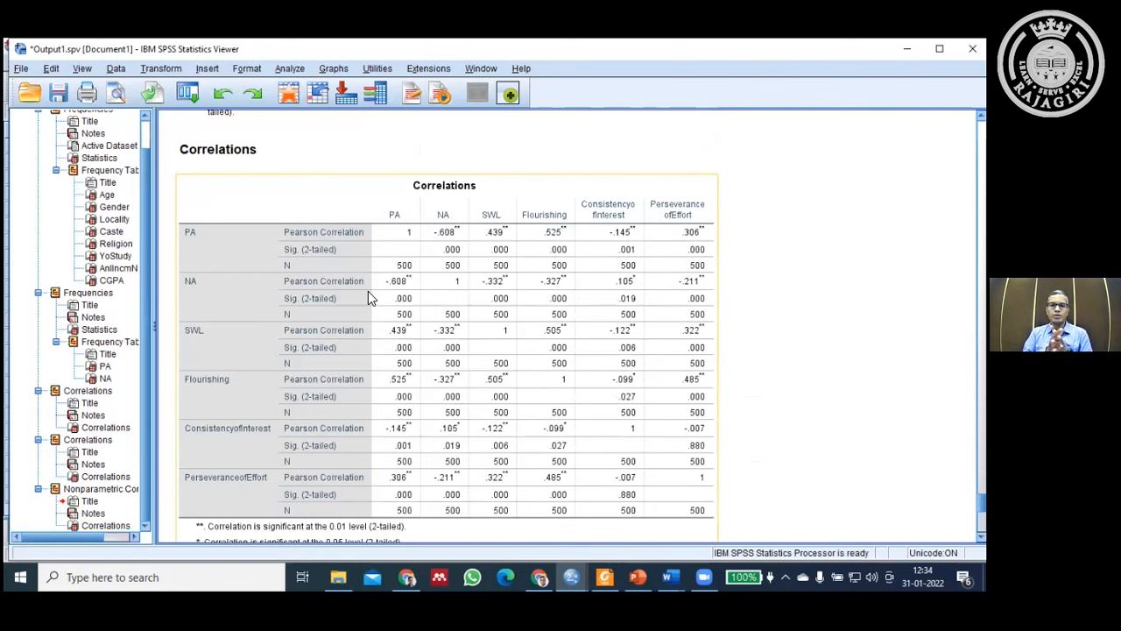
{"action": "scroll", "coordinate": [420, 306], "scroll_direction": "down", "scroll_amount": 5}
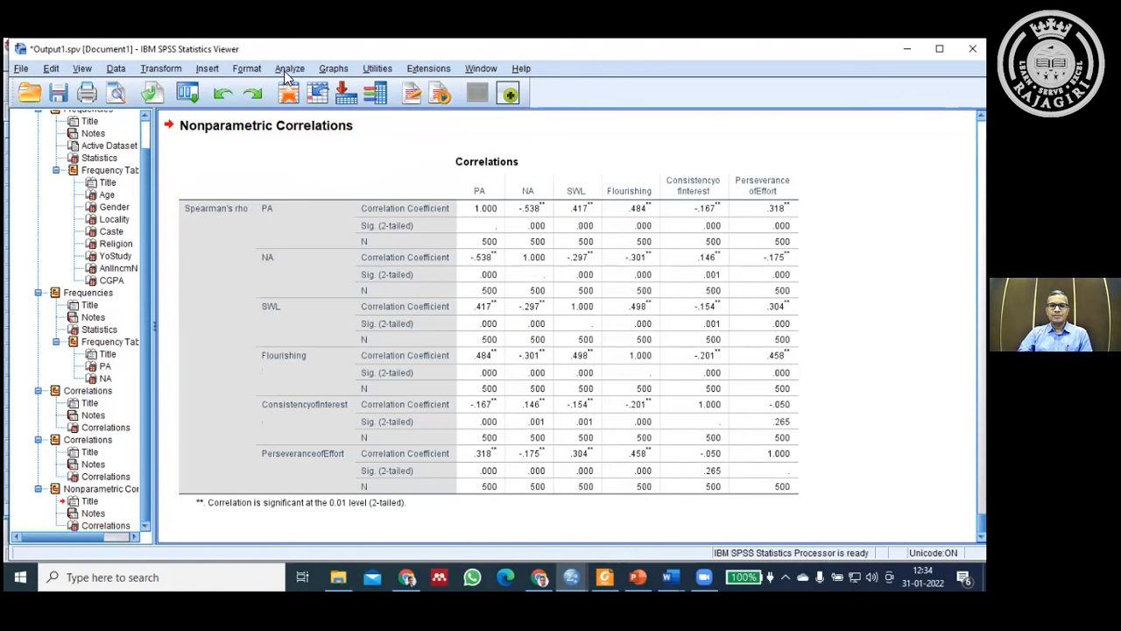
Step: Return to the Well-being Data.sav data set and open the Caste variable's definition in Variable View
{"action": "left_click", "coordinate": [906, 49]}
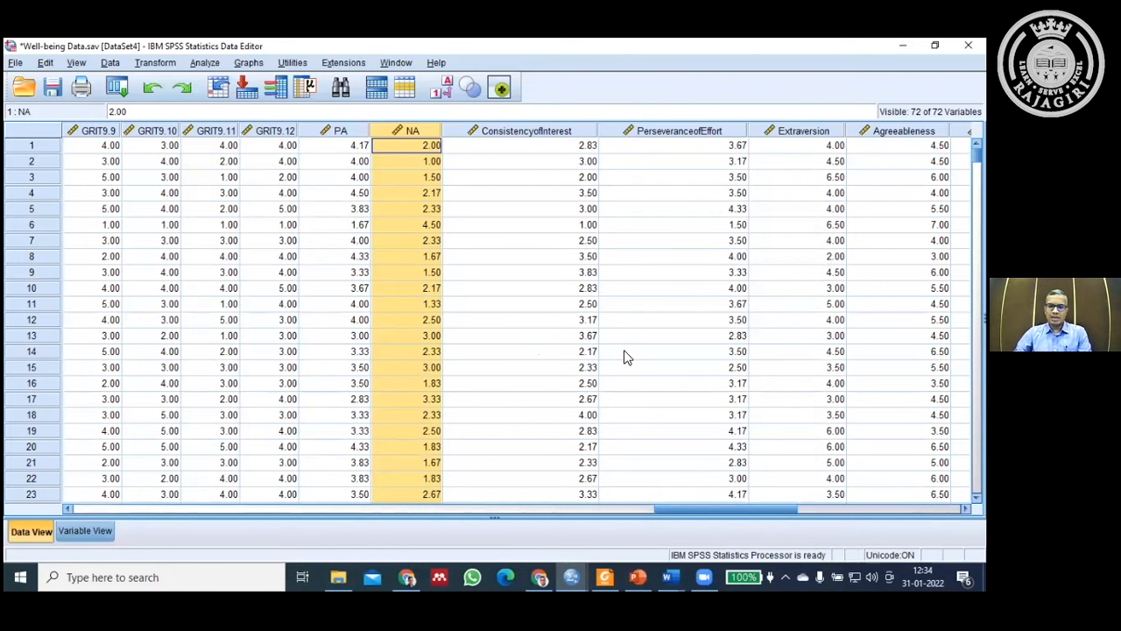
{"action": "left_click_drag", "start_coordinate": [727, 509], "coordinate": [118, 512]}
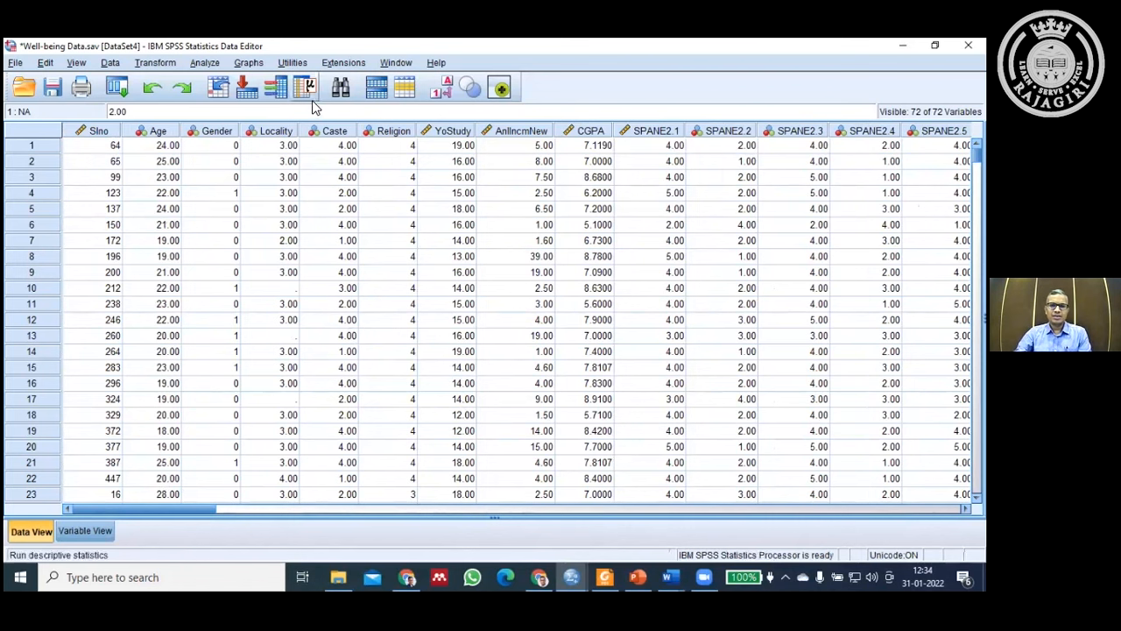
{"action": "double_click", "coordinate": [333, 130]}
{"action": "double_click", "coordinate": [86, 132]}
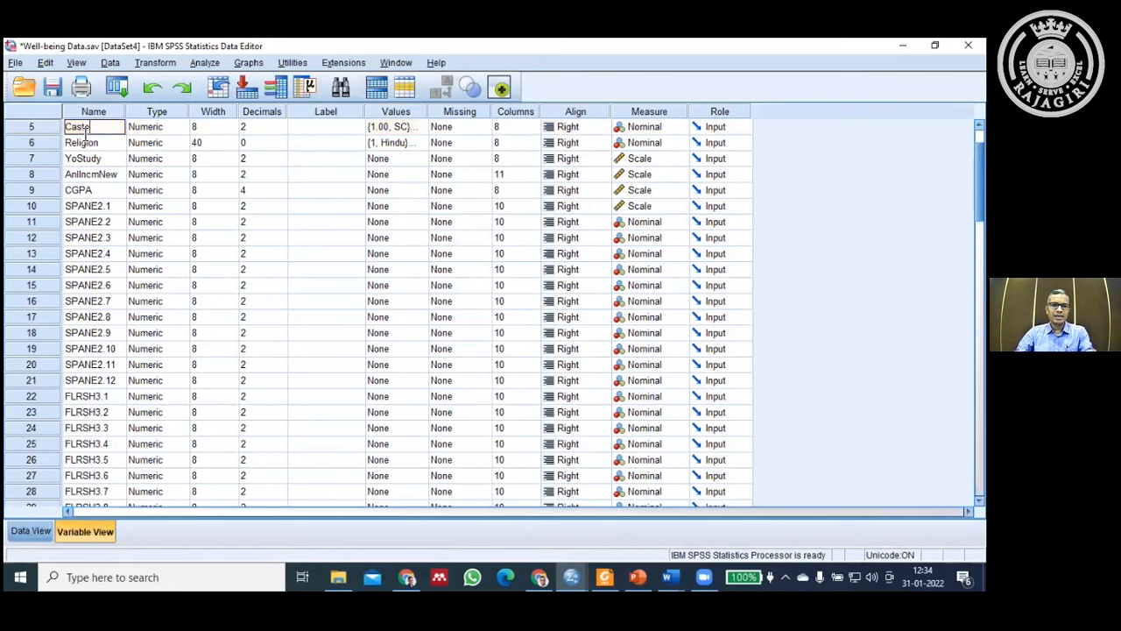
Step: Rename the Caste variable to Category and return to the data values
{"action": "key", "text": "BackSpace"}
{"action": "key", "text": "BackSpace"}
{"action": "key", "text": "BackSpace"}
{"action": "type", "text": "te"}
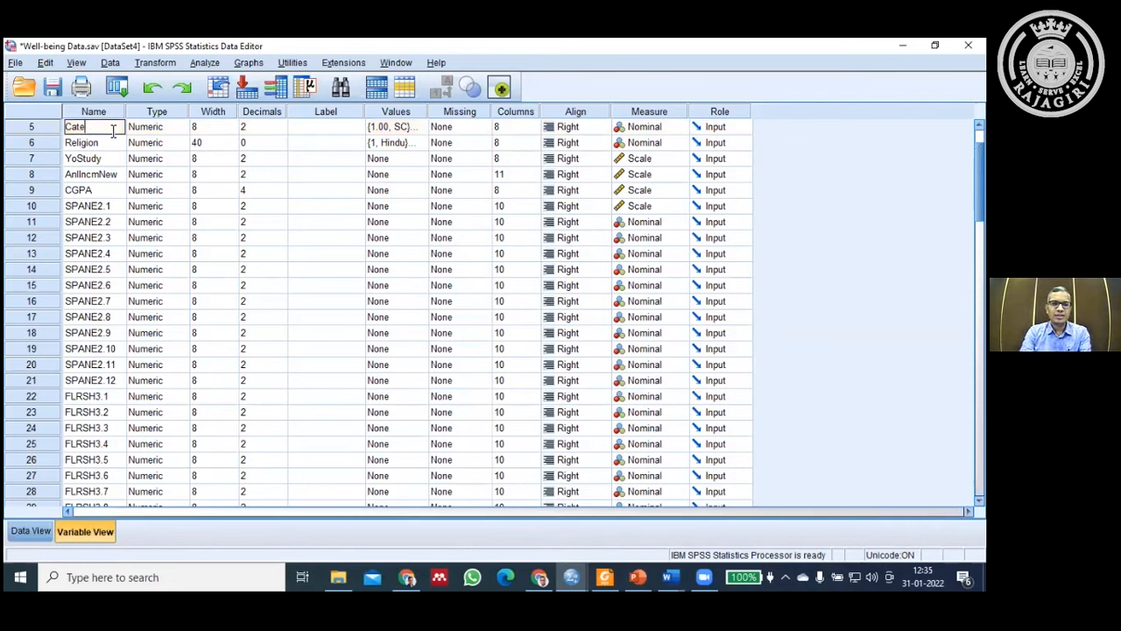
{"action": "type", "text": "gory"}
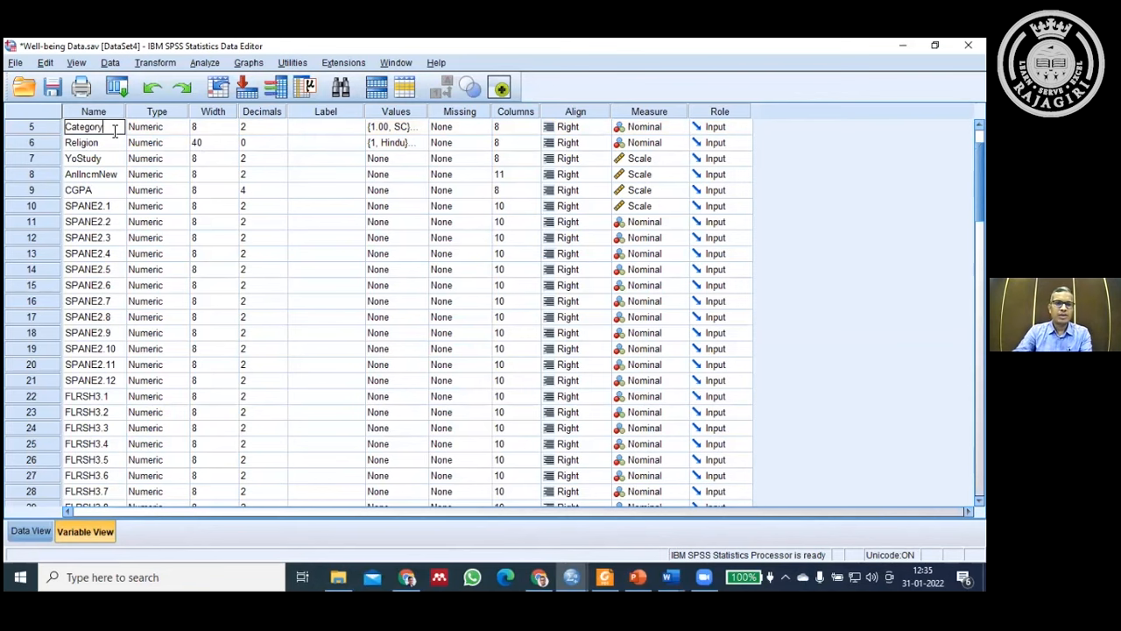
{"action": "left_click", "coordinate": [35, 531]}
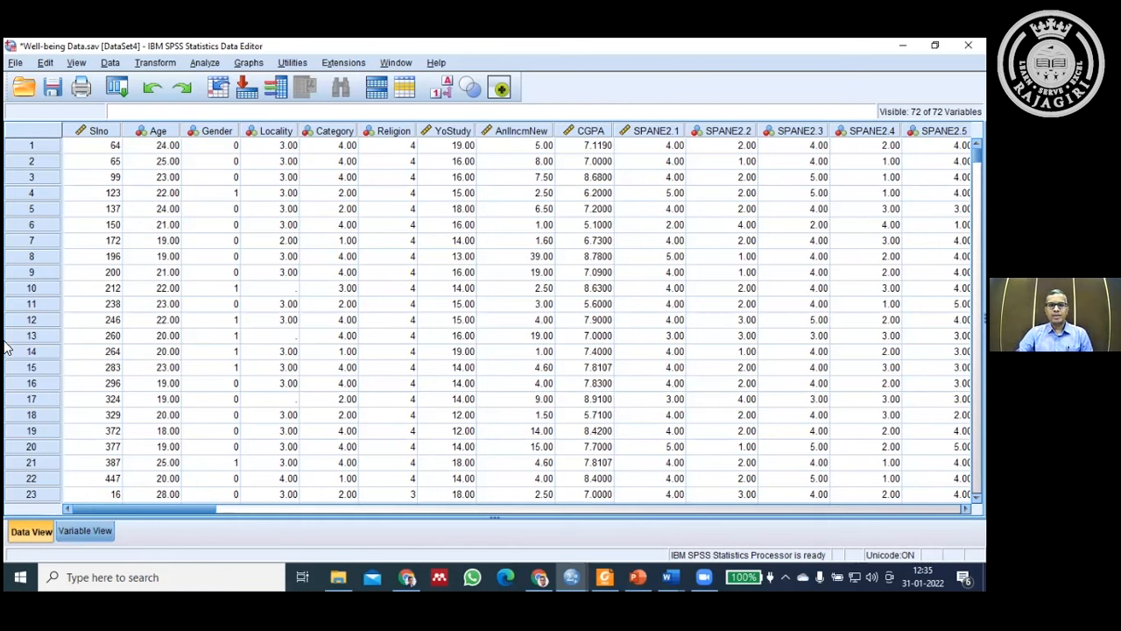
Step: Start a Crosstabs analysis on the data set with Gender as the column variable
{"action": "left_click", "coordinate": [203, 66]}
{"action": "mouse_move", "coordinate": [232, 103]}
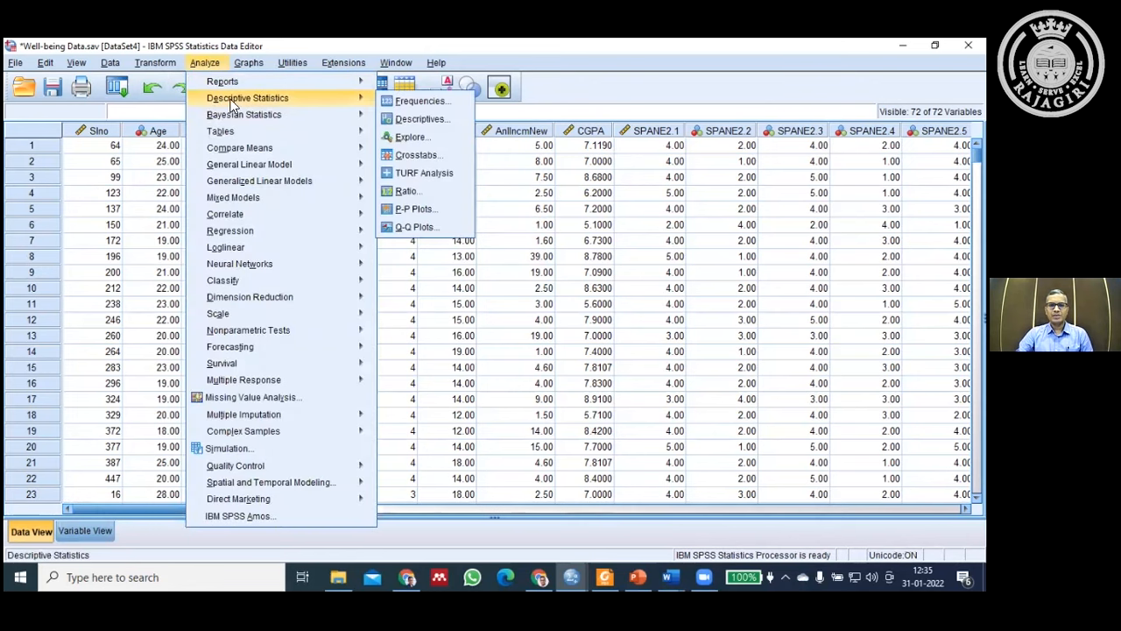
{"action": "left_click", "coordinate": [413, 154]}
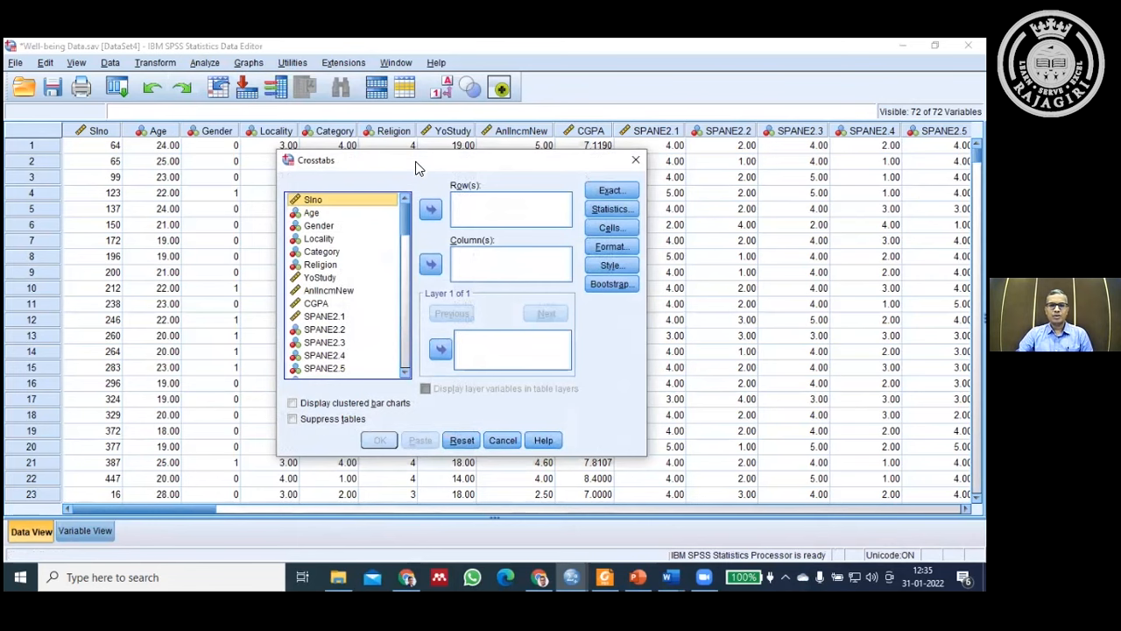
{"action": "left_click_drag", "start_coordinate": [417, 156], "coordinate": [403, 120]}
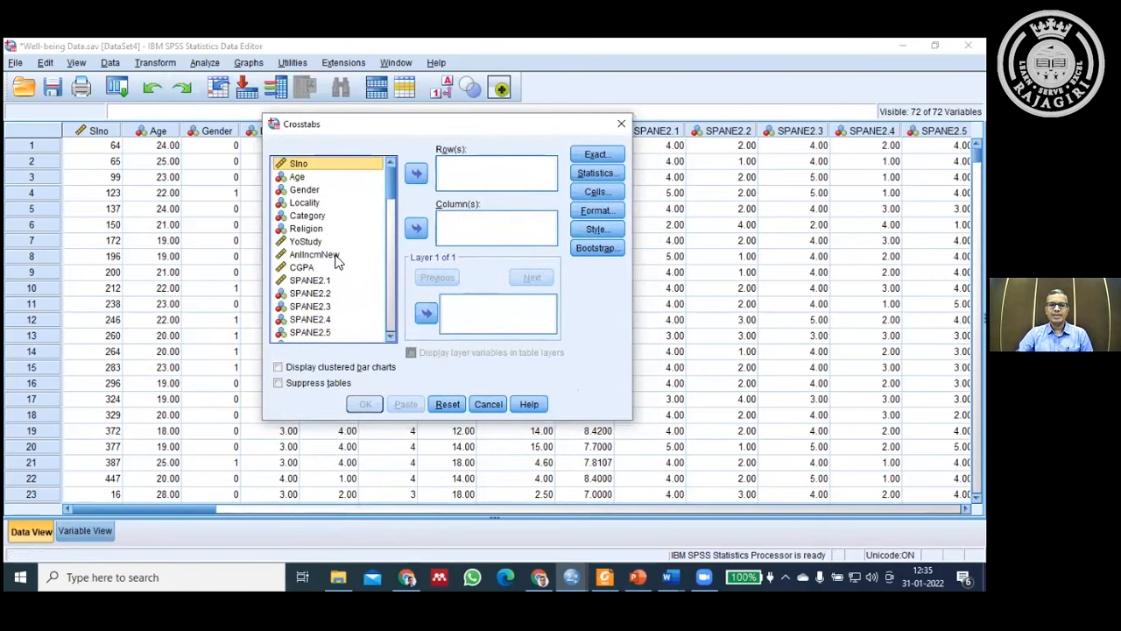
{"action": "scroll", "coordinate": [337, 261], "scroll_direction": "down", "scroll_amount": 2}
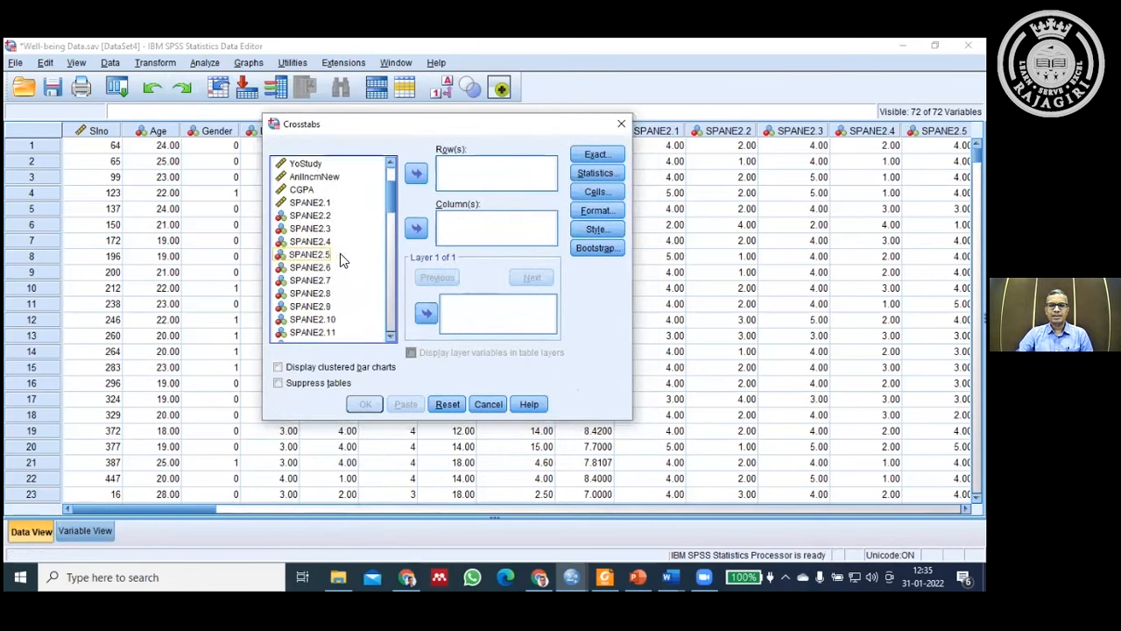
{"action": "scroll", "coordinate": [339, 253], "scroll_direction": "down", "scroll_amount": 2}
{"action": "scroll", "coordinate": [342, 253], "scroll_direction": "up", "scroll_amount": 4}
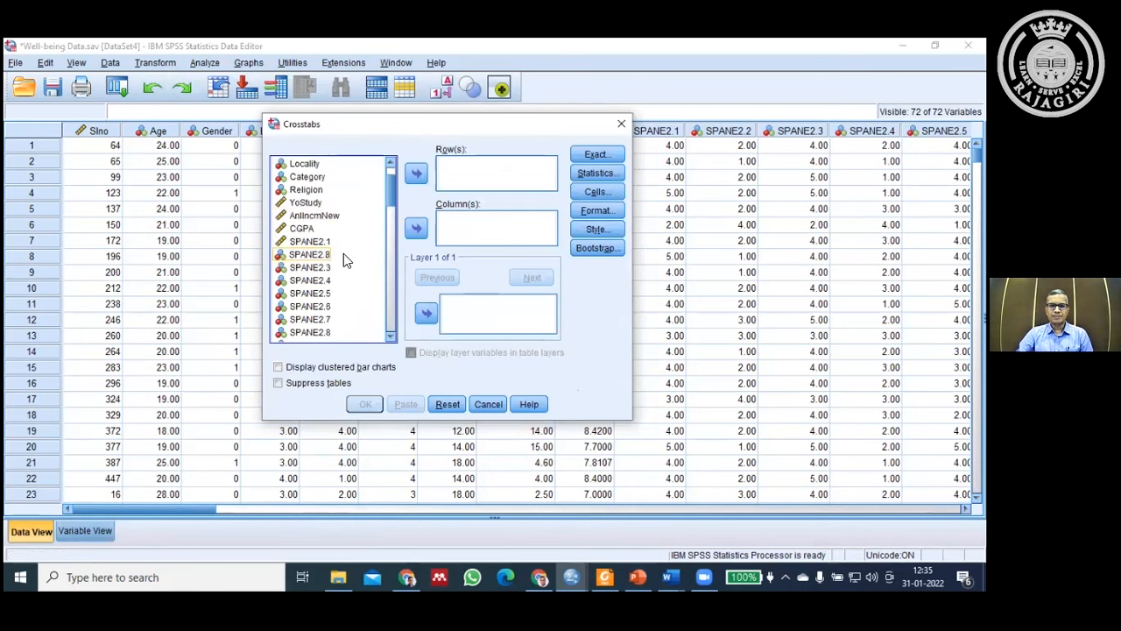
{"action": "left_click", "coordinate": [313, 190]}
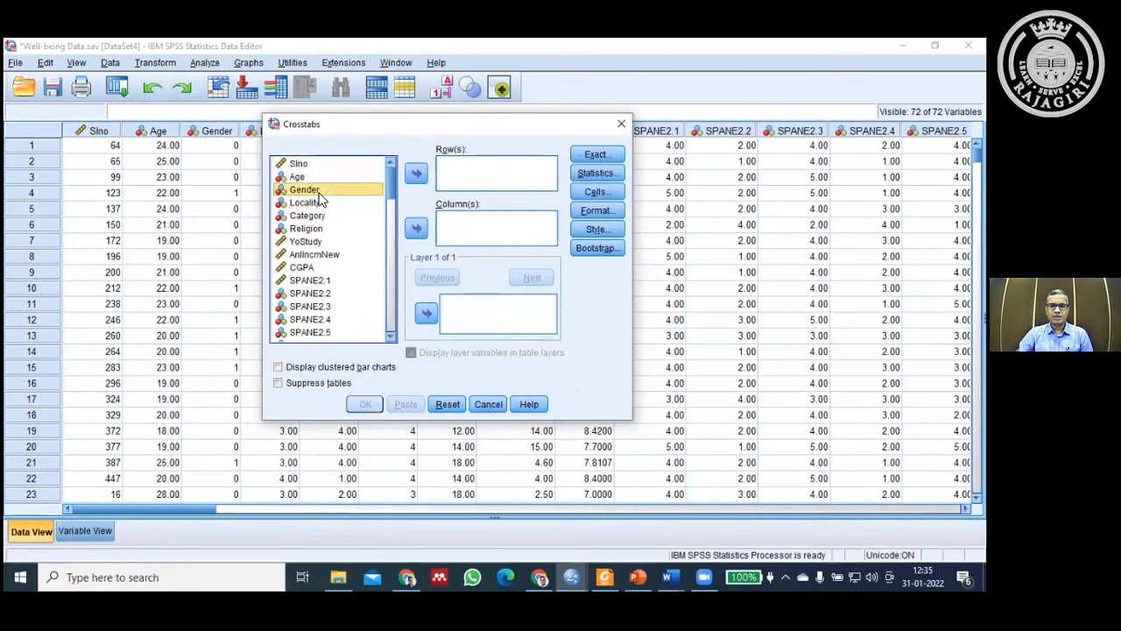
{"action": "left_click", "coordinate": [417, 229]}
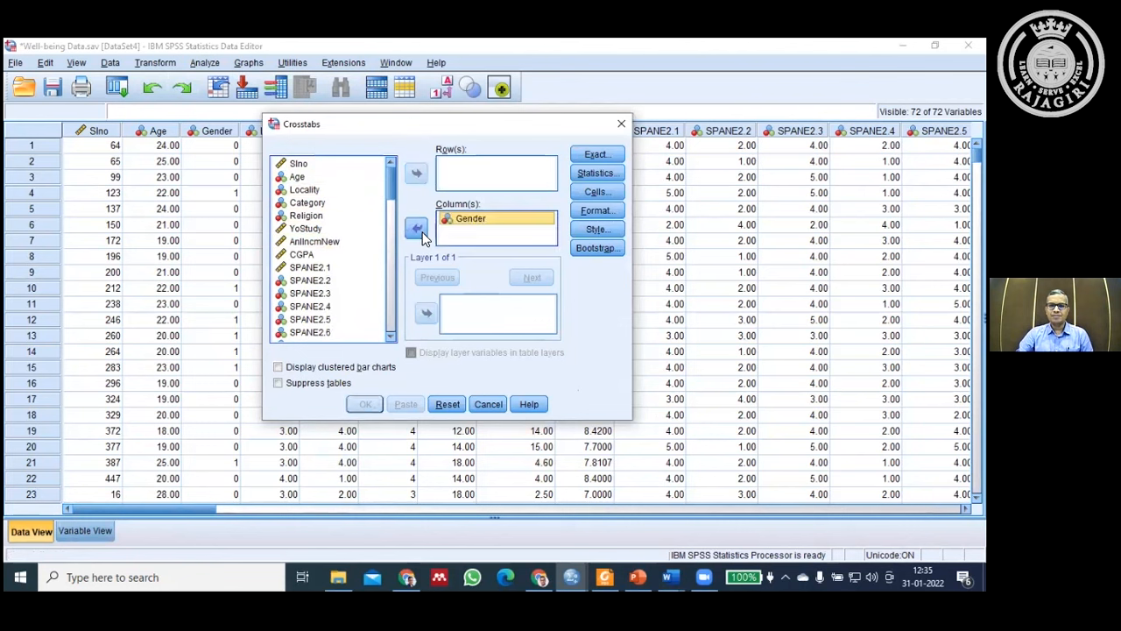
Step: Set Category as the row variable, run the crosstabulation and examine the Category by Gender table
{"action": "left_click", "coordinate": [315, 204]}
{"action": "left_click", "coordinate": [417, 173]}
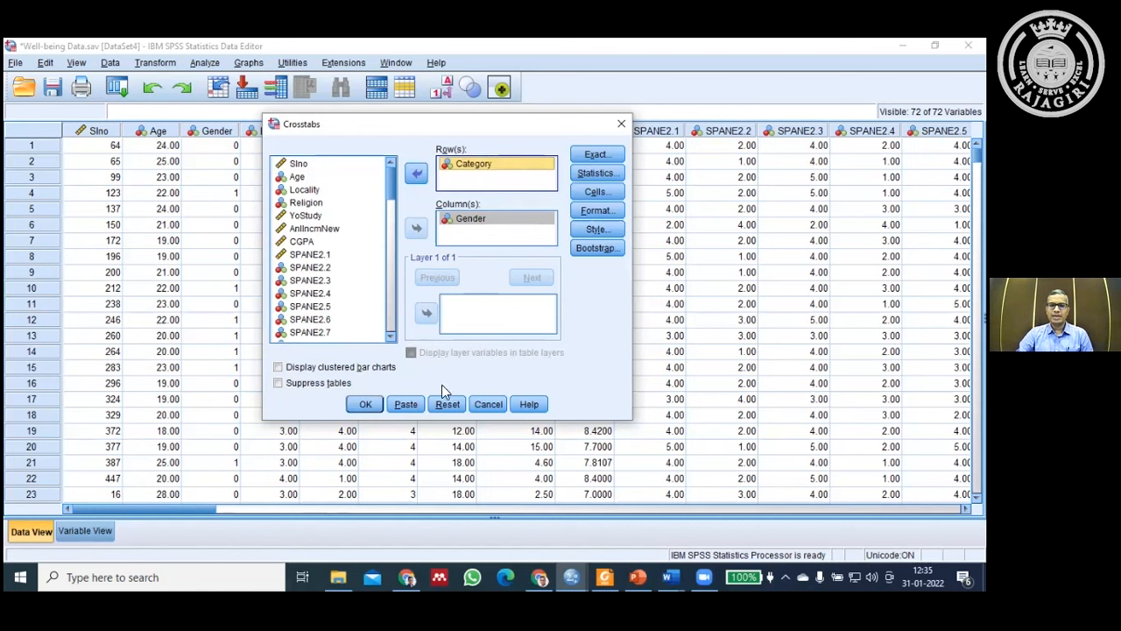
{"action": "left_click", "coordinate": [364, 405]}
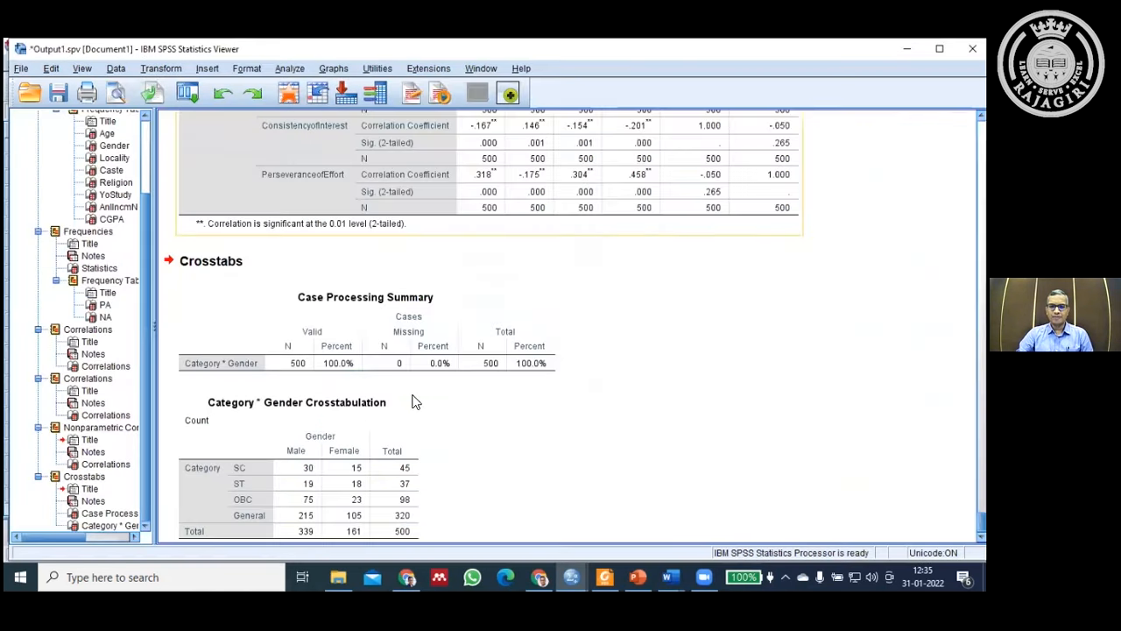
{"action": "left_click", "coordinate": [293, 466]}
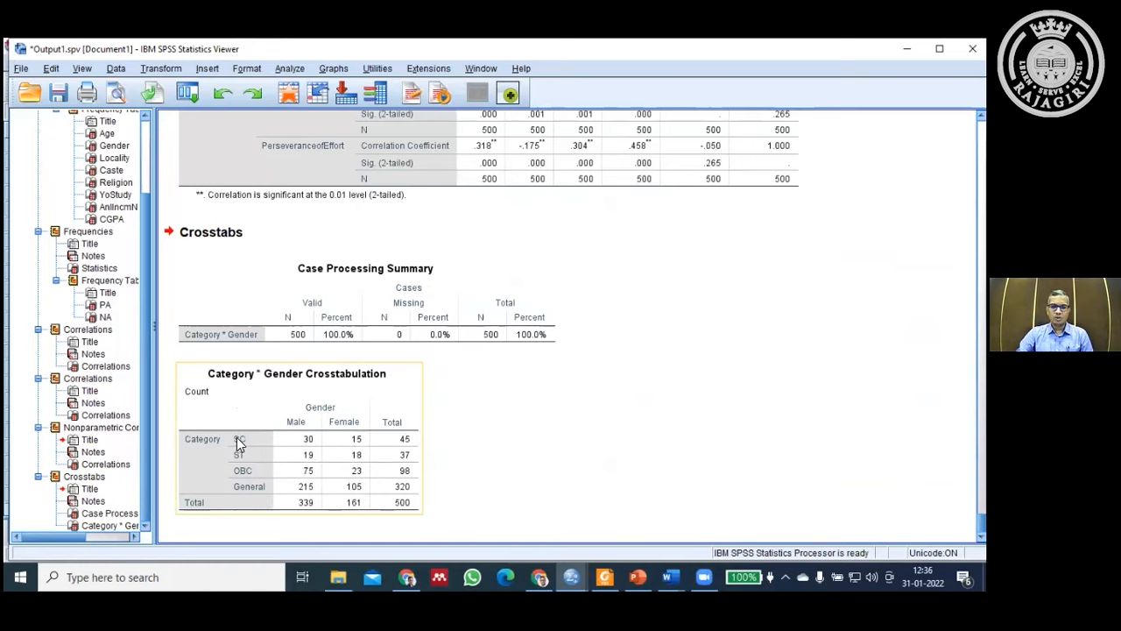
{"action": "left_click", "coordinate": [490, 460]}
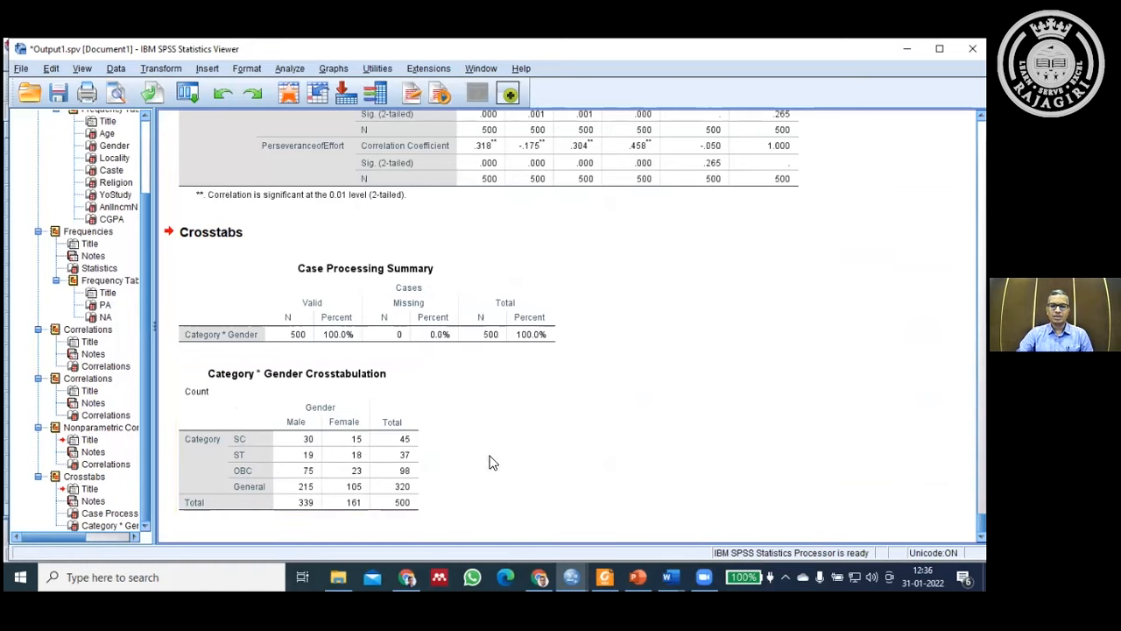
{"action": "left_click", "coordinate": [247, 387]}
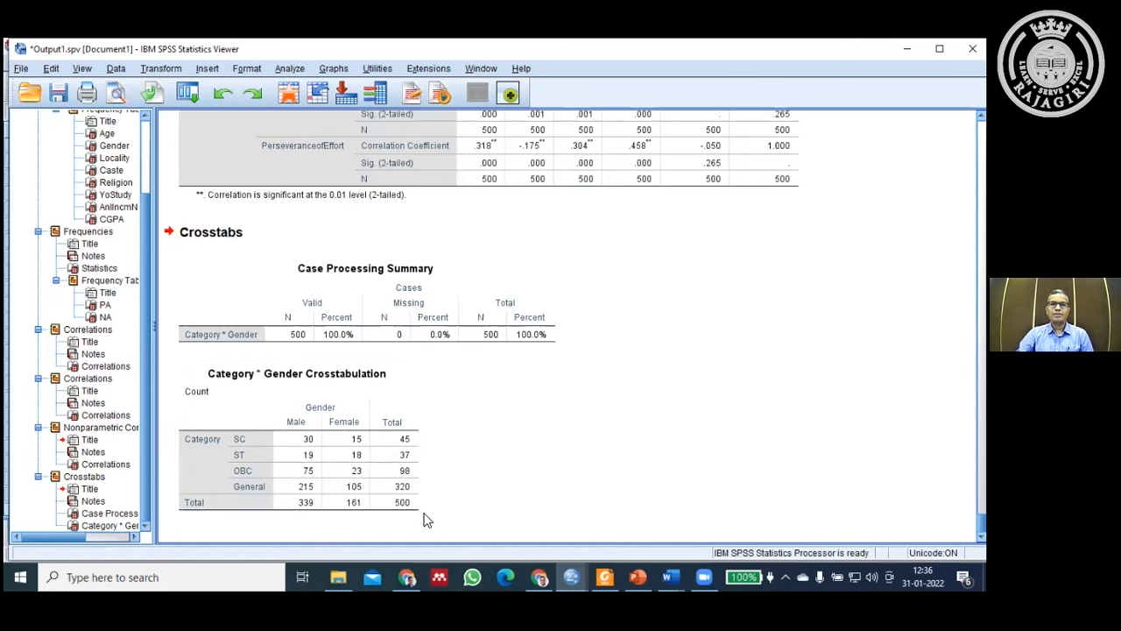
Step: Reopen the Crosstabs setup and remove Category from the row variables
{"action": "left_click", "coordinate": [289, 67]}
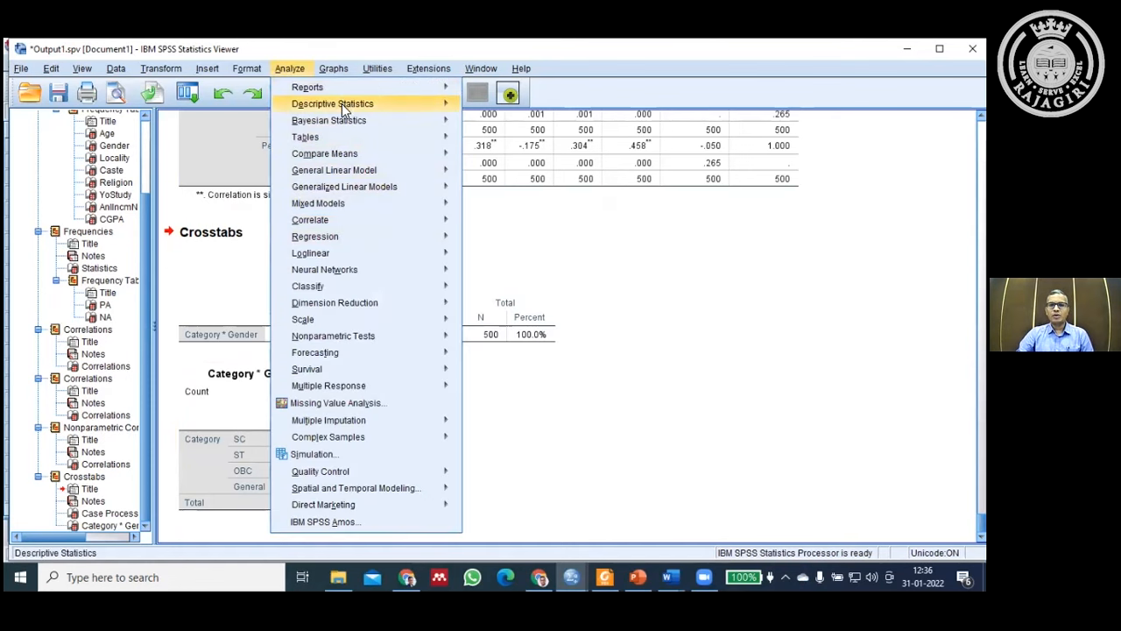
{"action": "mouse_move", "coordinate": [342, 104]}
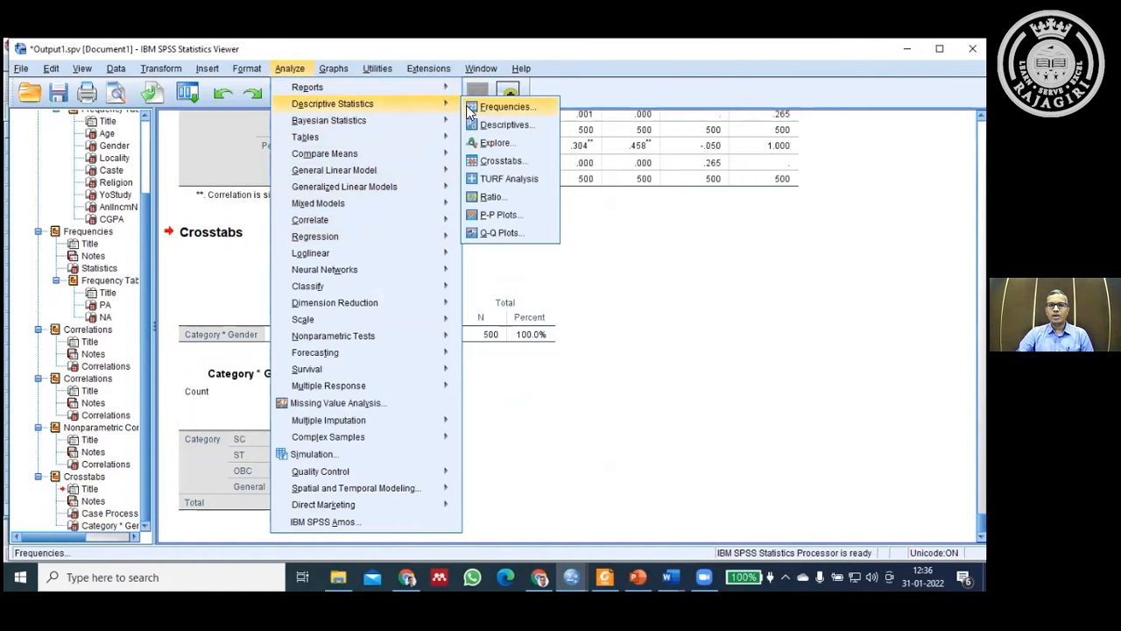
{"action": "left_click", "coordinate": [500, 160]}
{"action": "left_click", "coordinate": [473, 164]}
{"action": "left_click", "coordinate": [417, 173]}
Step: Set Religion as the row variable against Gender and run the crosstabulation
{"action": "scroll", "coordinate": [352, 308], "scroll_direction": "down", "scroll_amount": 3}
{"action": "scroll", "coordinate": [352, 308], "scroll_direction": "down", "scroll_amount": 10}
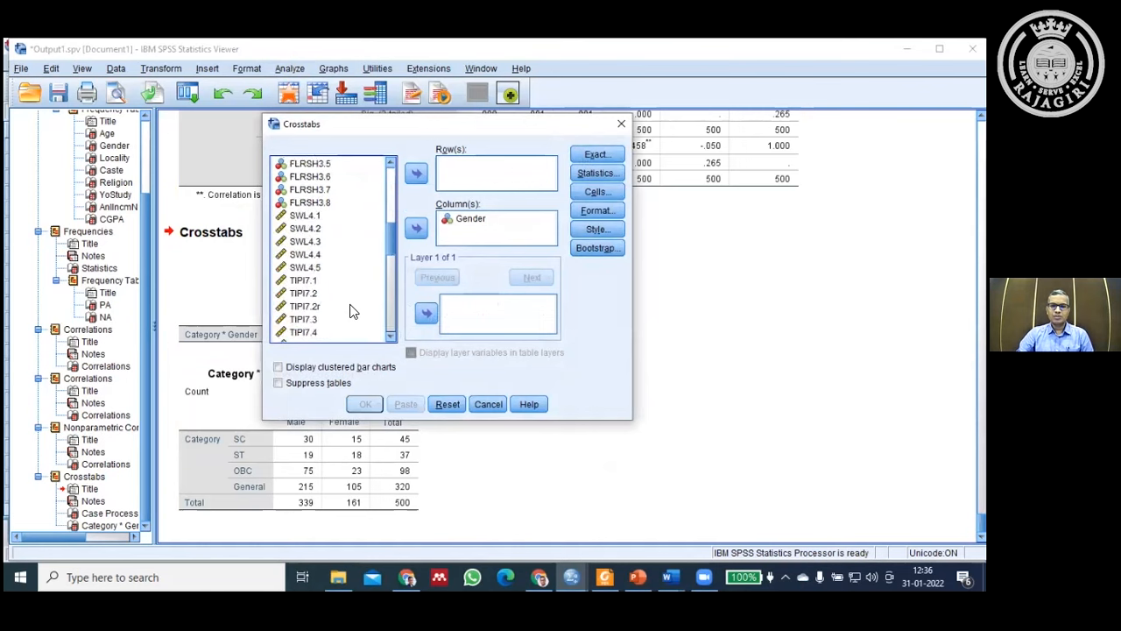
{"action": "scroll", "coordinate": [353, 302], "scroll_direction": "up", "scroll_amount": 8}
{"action": "scroll", "coordinate": [352, 302], "scroll_direction": "up", "scroll_amount": 5}
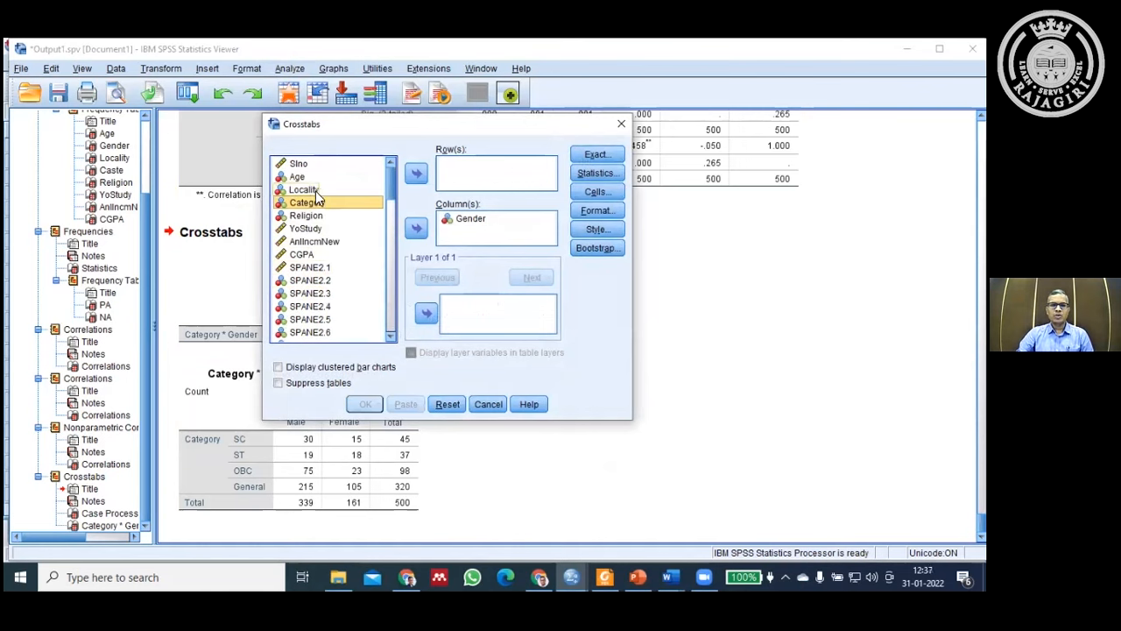
{"action": "left_click", "coordinate": [308, 215]}
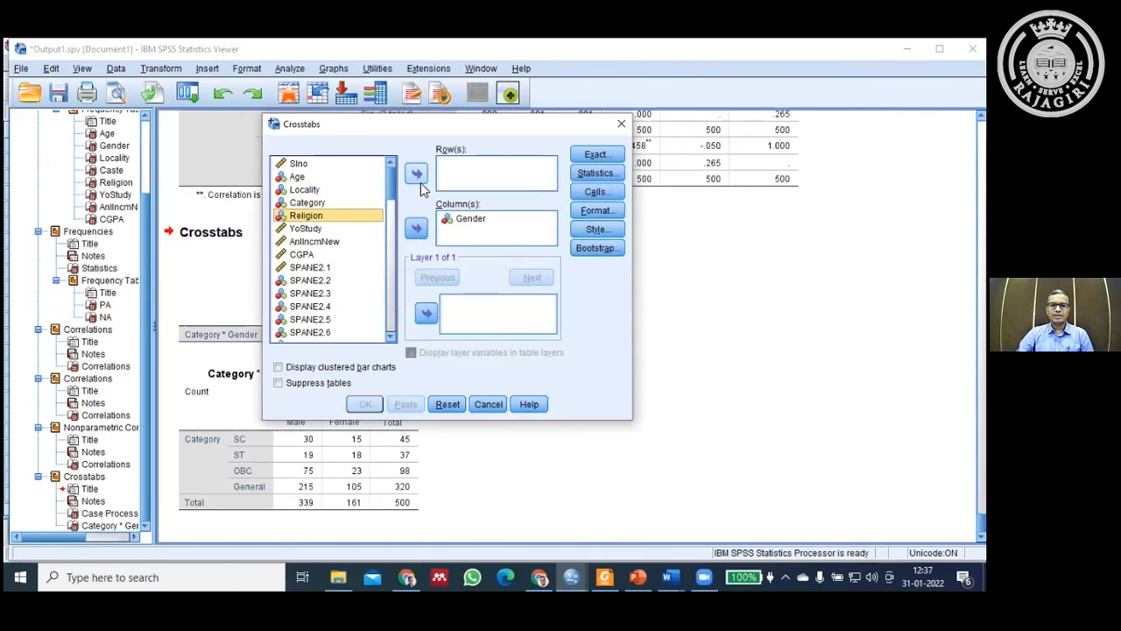
{"action": "left_click", "coordinate": [416, 174]}
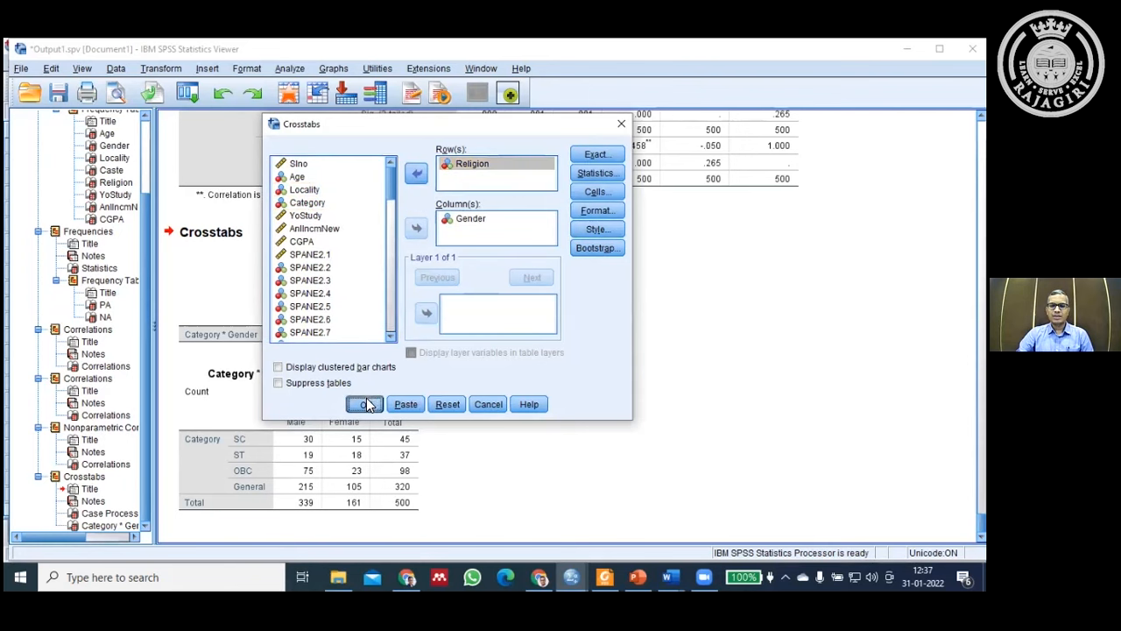
{"action": "left_click", "coordinate": [366, 400]}
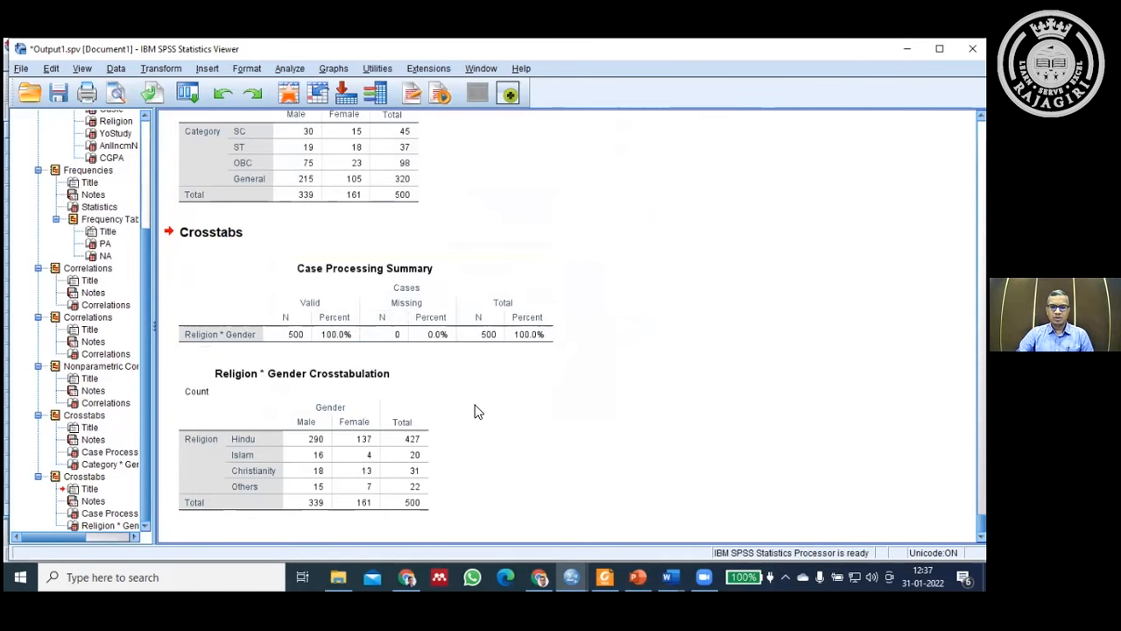
{"action": "left_click", "coordinate": [246, 453]}
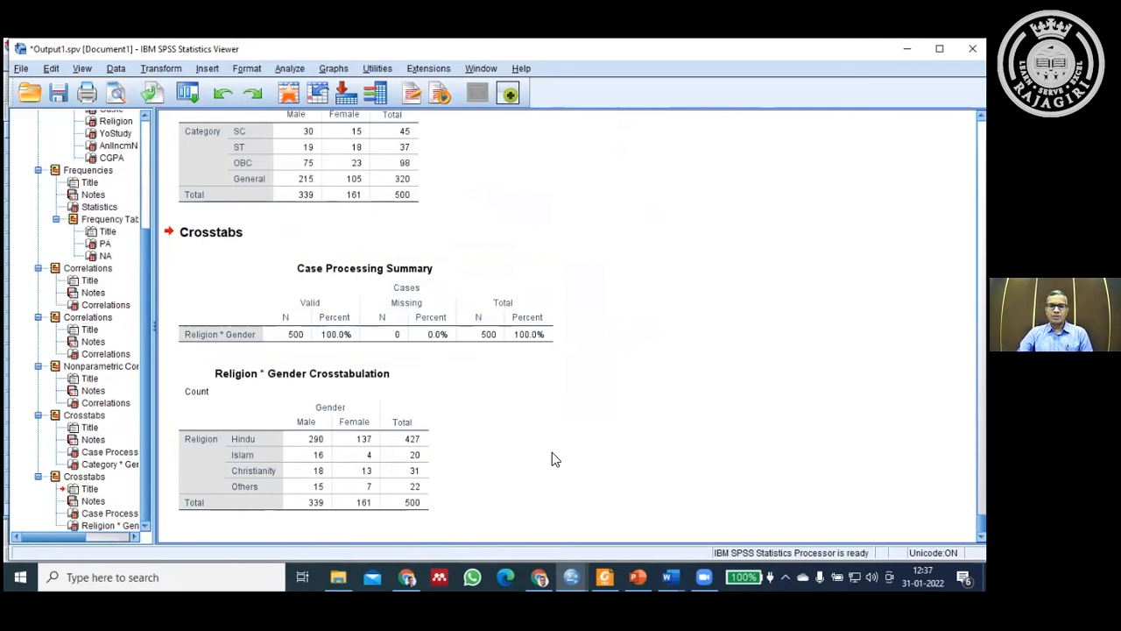
Step: Switch to the PowerPoint presentation to check the Basic Statistics and Visual Display title slide
{"action": "scroll", "coordinate": [552, 458], "scroll_direction": "up", "scroll_amount": 10}
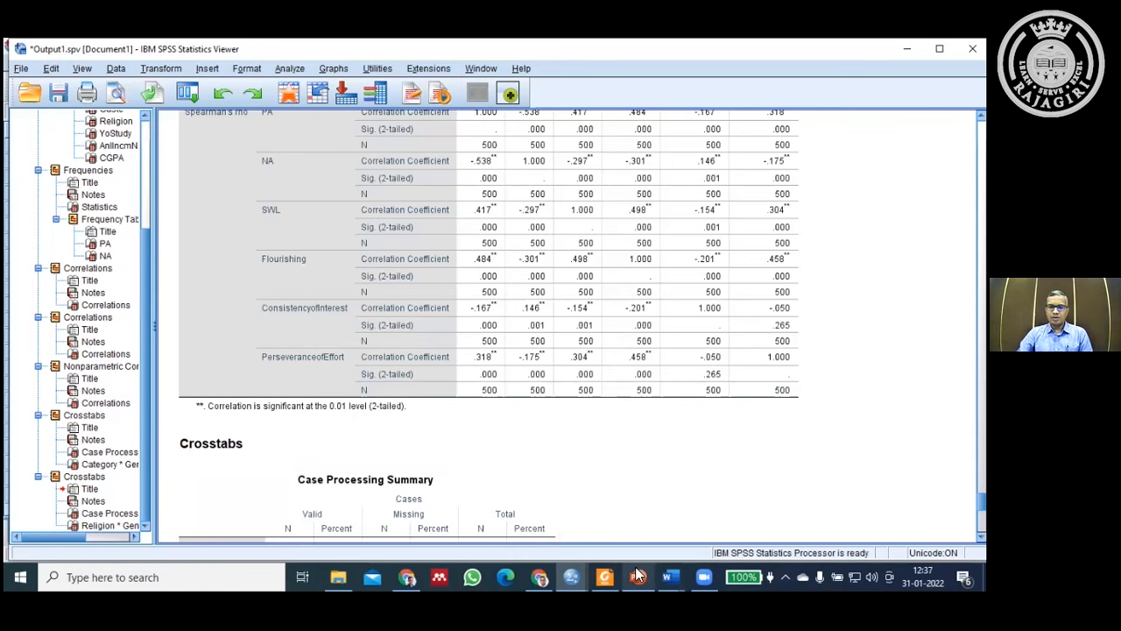
{"action": "mouse_move", "coordinate": [637, 575]}
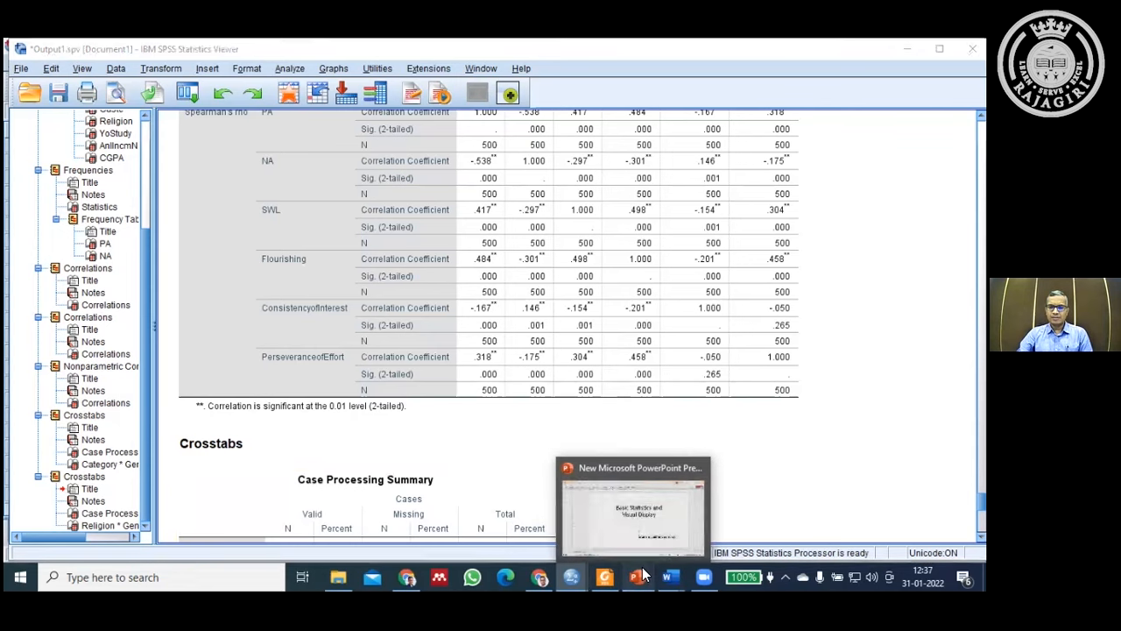
{"action": "left_click", "coordinate": [638, 573]}
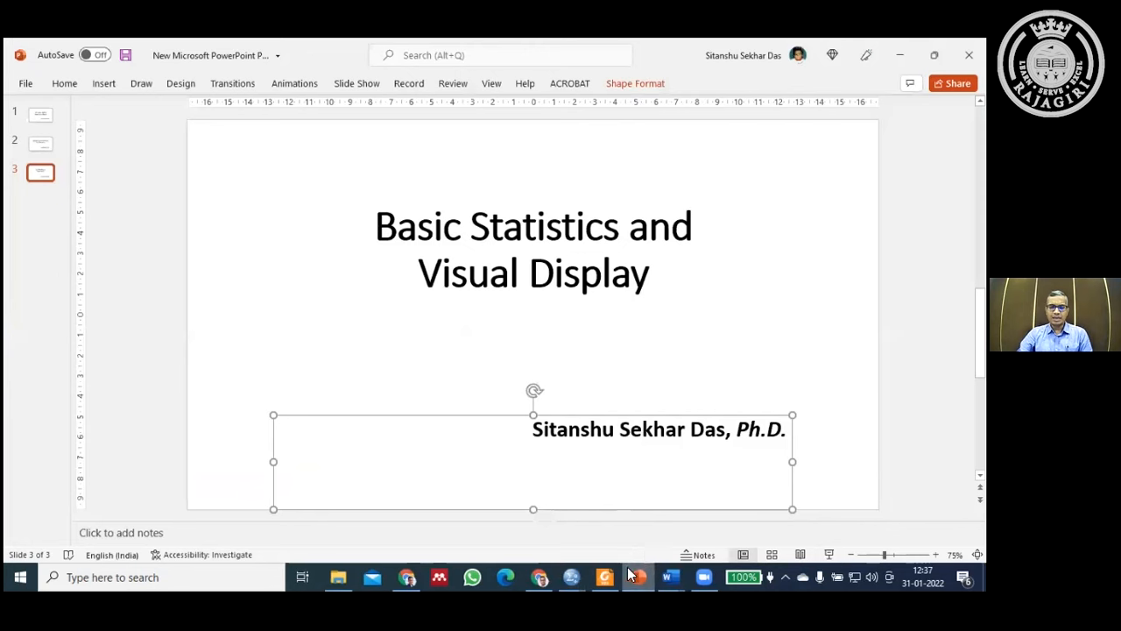
Step: Return to Well-being Data.sav in SPSS and remove NA and PA from the Frequencies analysis variables
{"action": "mouse_move", "coordinate": [574, 571]}
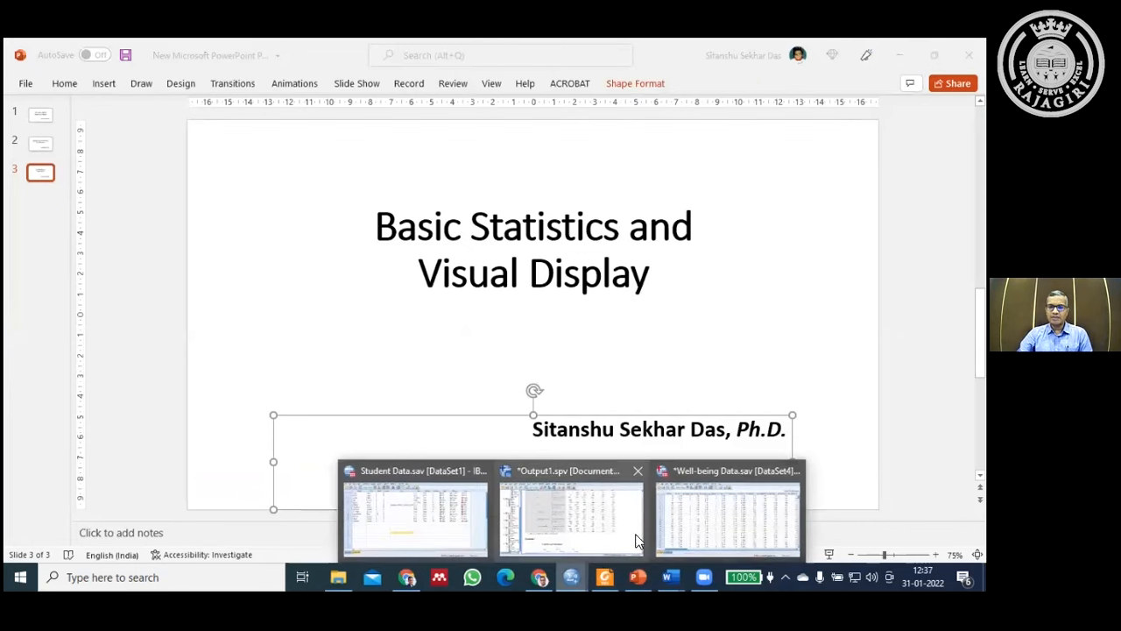
{"action": "left_click", "coordinate": [697, 517]}
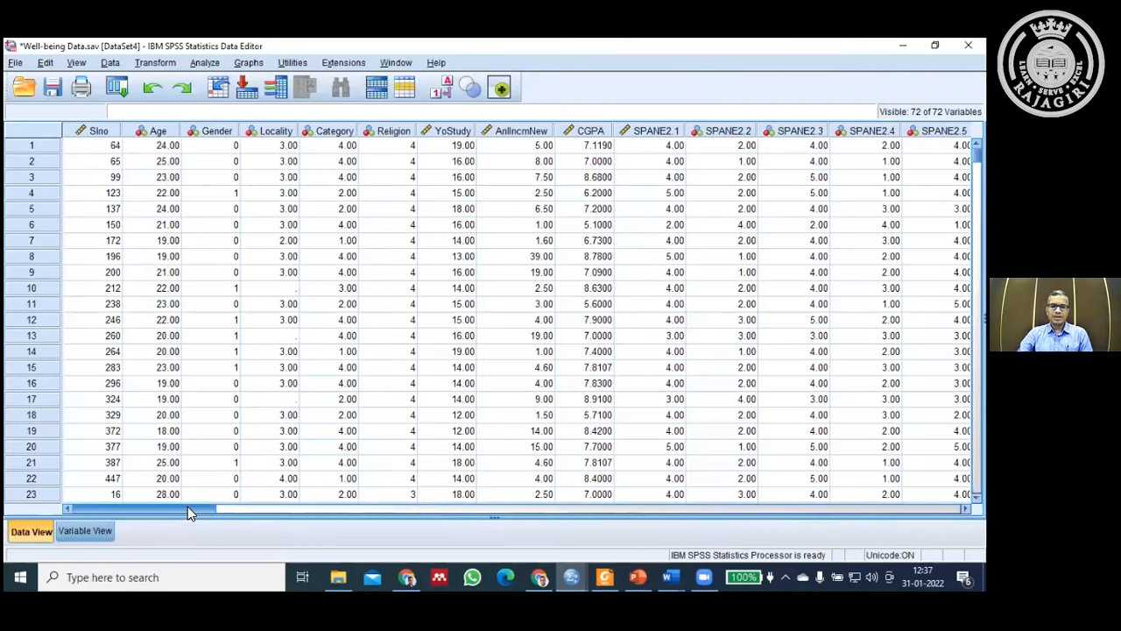
{"action": "left_click", "coordinate": [210, 65]}
{"action": "mouse_move", "coordinate": [344, 97]}
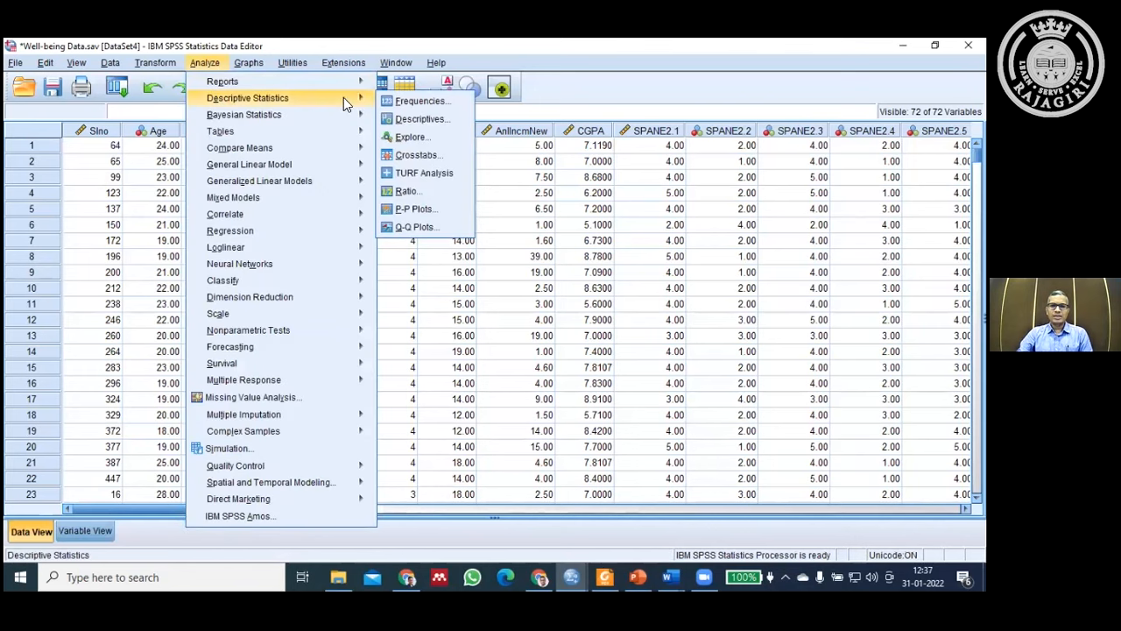
{"action": "left_click", "coordinate": [409, 102]}
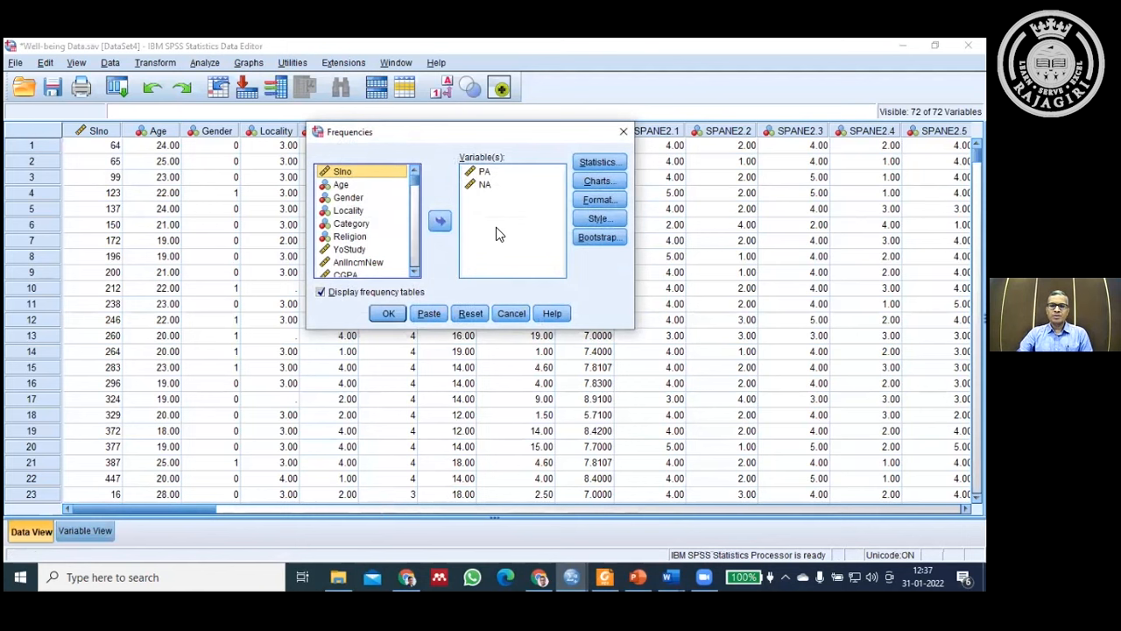
{"action": "left_click", "coordinate": [485, 184]}
{"action": "left_click", "coordinate": [440, 220]}
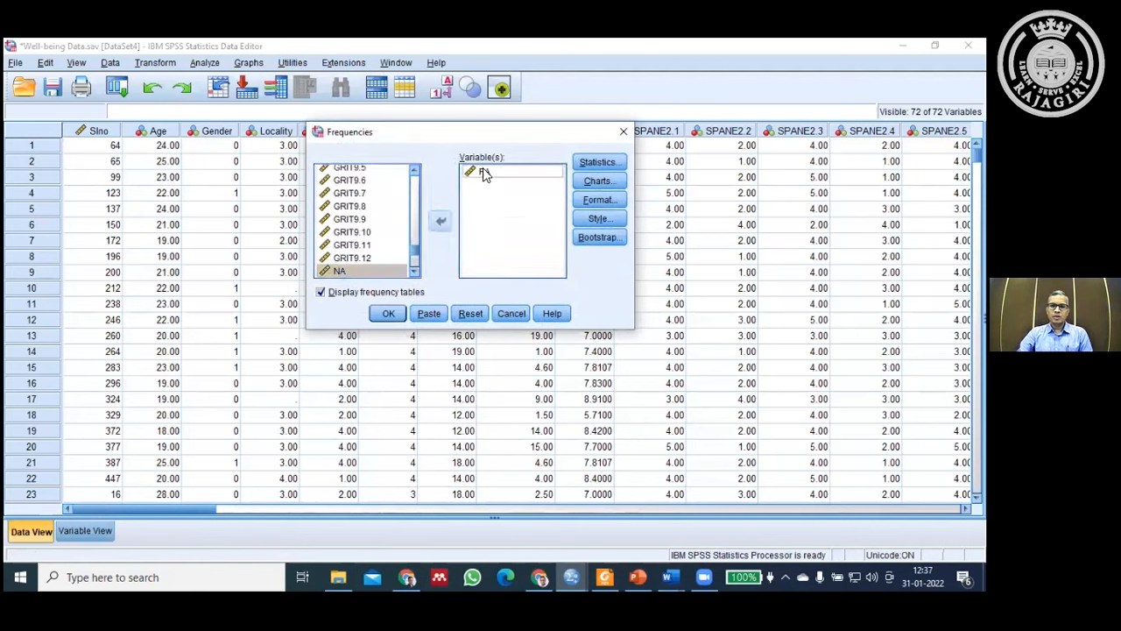
{"action": "left_click", "coordinate": [486, 175]}
{"action": "left_click", "coordinate": [441, 222]}
Step: Add Gender, Locality, Category and Religion as the variables of the Frequencies analysis
{"action": "scroll", "coordinate": [377, 234], "scroll_direction": "up", "scroll_amount": 18}
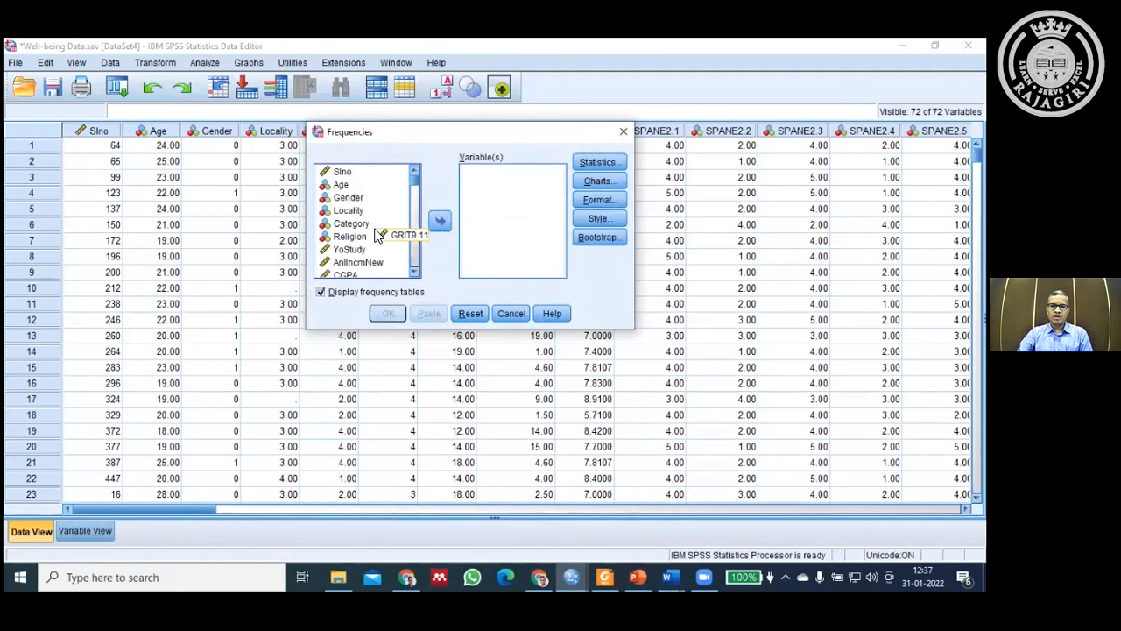
{"action": "left_click", "coordinate": [349, 198]}
{"action": "left_click", "coordinate": [441, 224]}
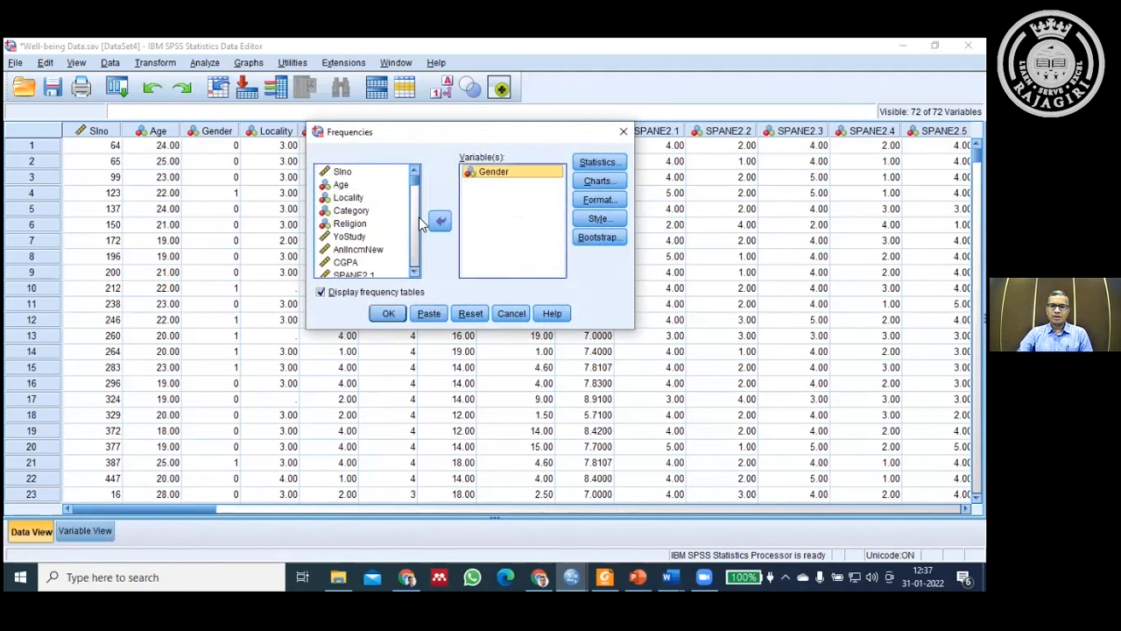
{"action": "left_click", "coordinate": [361, 199]}
{"action": "left_click", "coordinate": [440, 221]}
{"action": "left_click", "coordinate": [370, 200]}
{"action": "left_click", "coordinate": [441, 221]}
{"action": "left_click", "coordinate": [378, 199]}
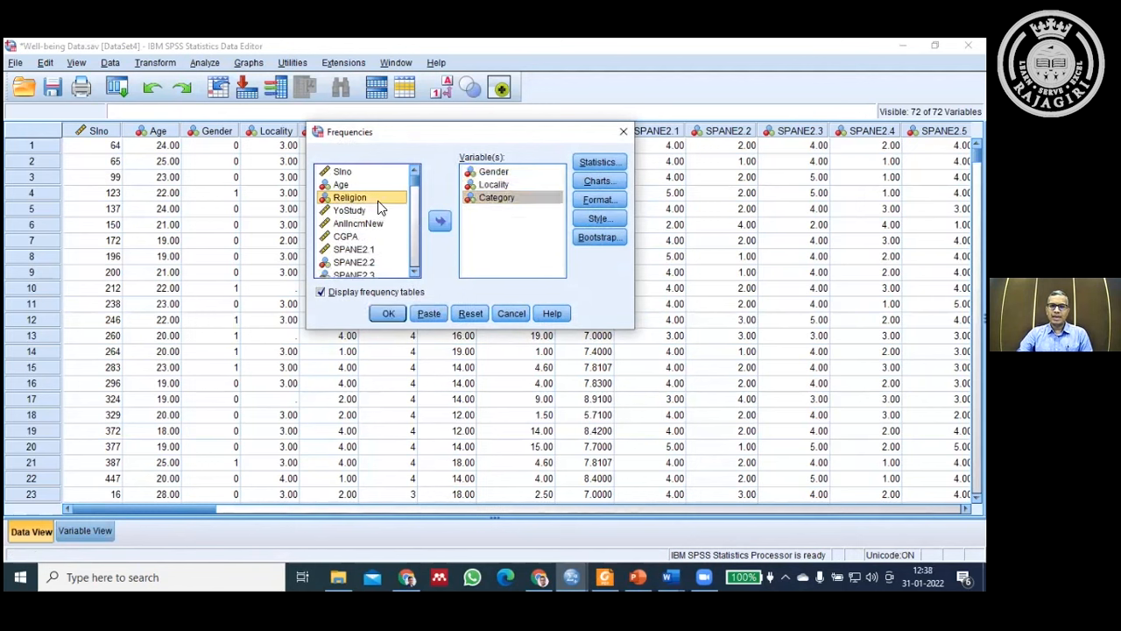
{"action": "left_click", "coordinate": [440, 222]}
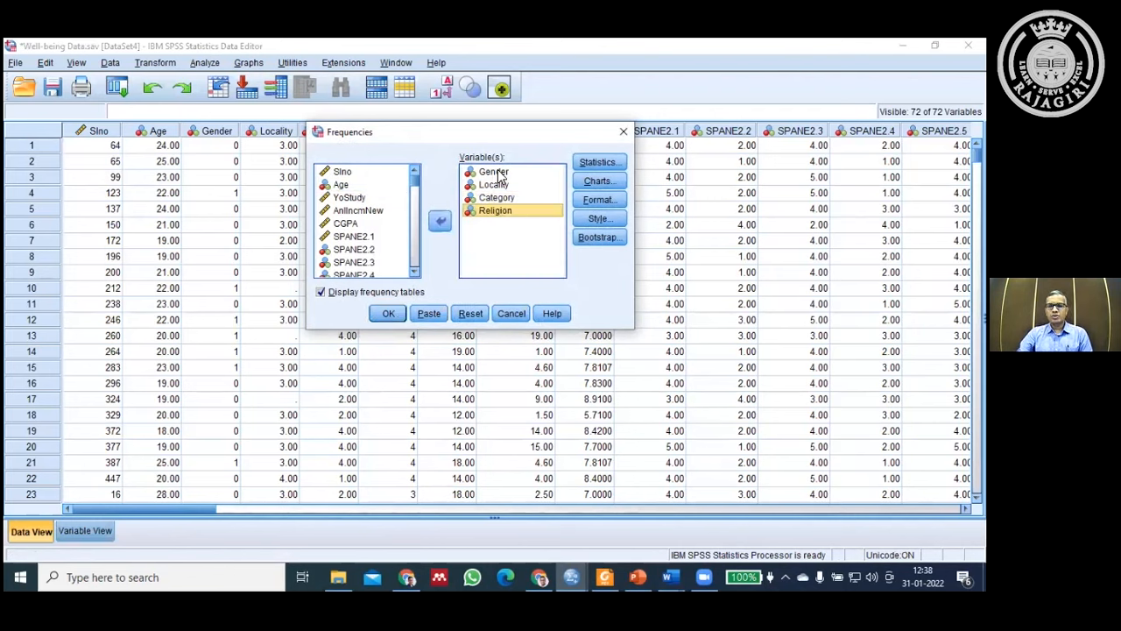
Step: Turn off all central tendency and dispersion statistics for the Frequencies analysis, including mean, median, mode, sum, standard deviation, variance, minimum and maximum
{"action": "left_click", "coordinate": [591, 161]}
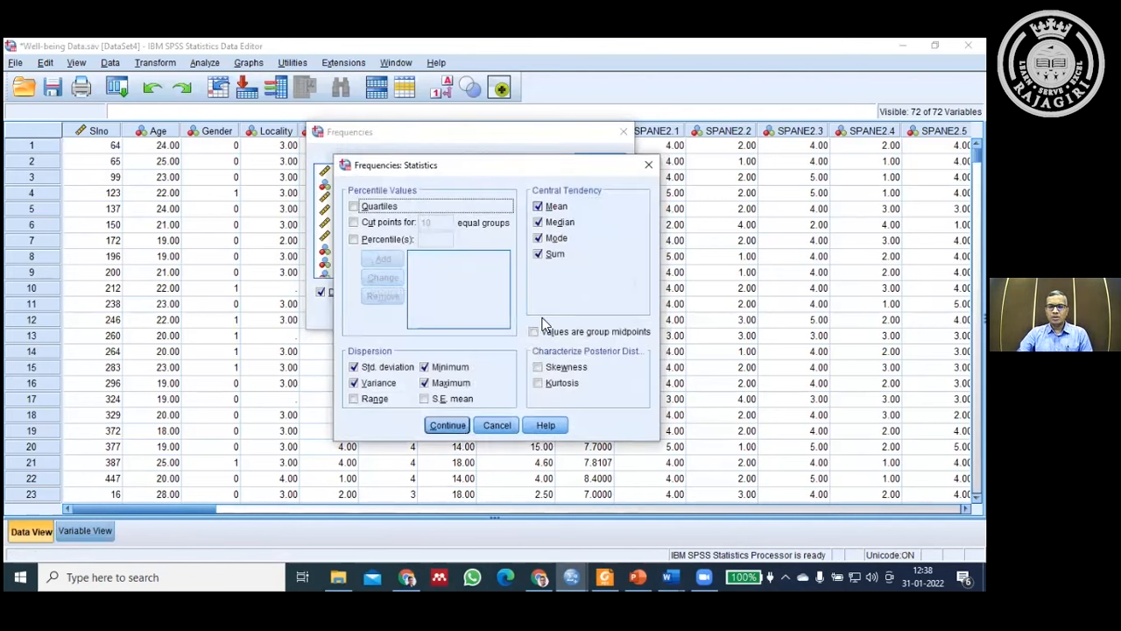
{"action": "left_click", "coordinate": [537, 206]}
{"action": "left_click", "coordinate": [537, 221]}
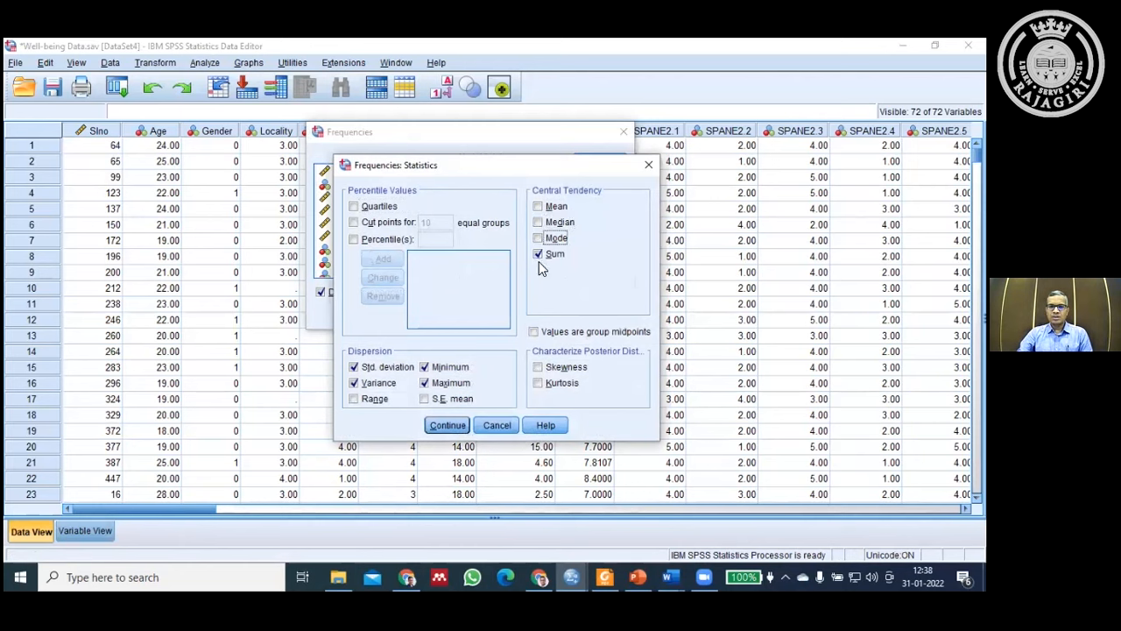
{"action": "left_click", "coordinate": [442, 368]}
{"action": "left_click", "coordinate": [442, 383]}
{"action": "left_click", "coordinate": [372, 384]}
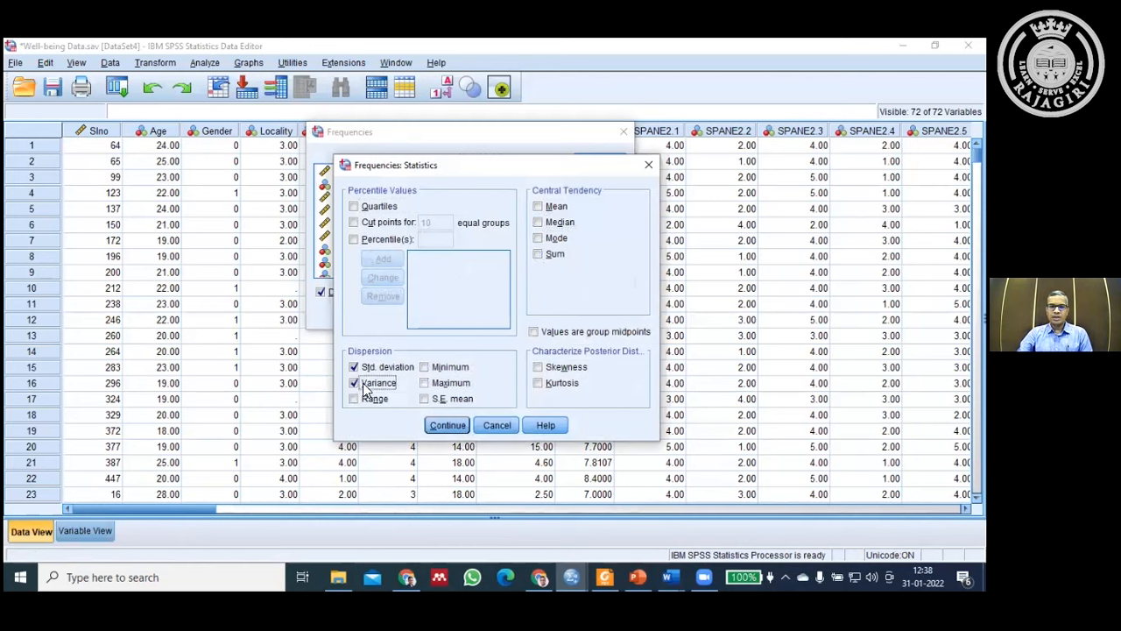
{"action": "left_click", "coordinate": [447, 424]}
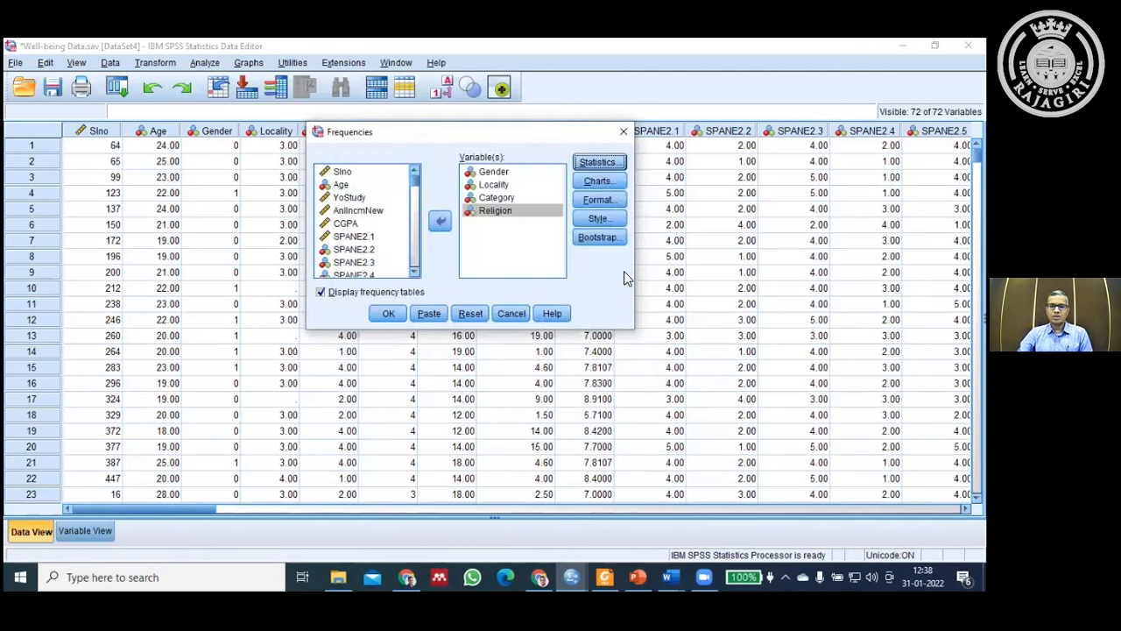
Step: Turn off the display of frequency tables for the Frequencies analysis
{"action": "left_click", "coordinate": [323, 295]}
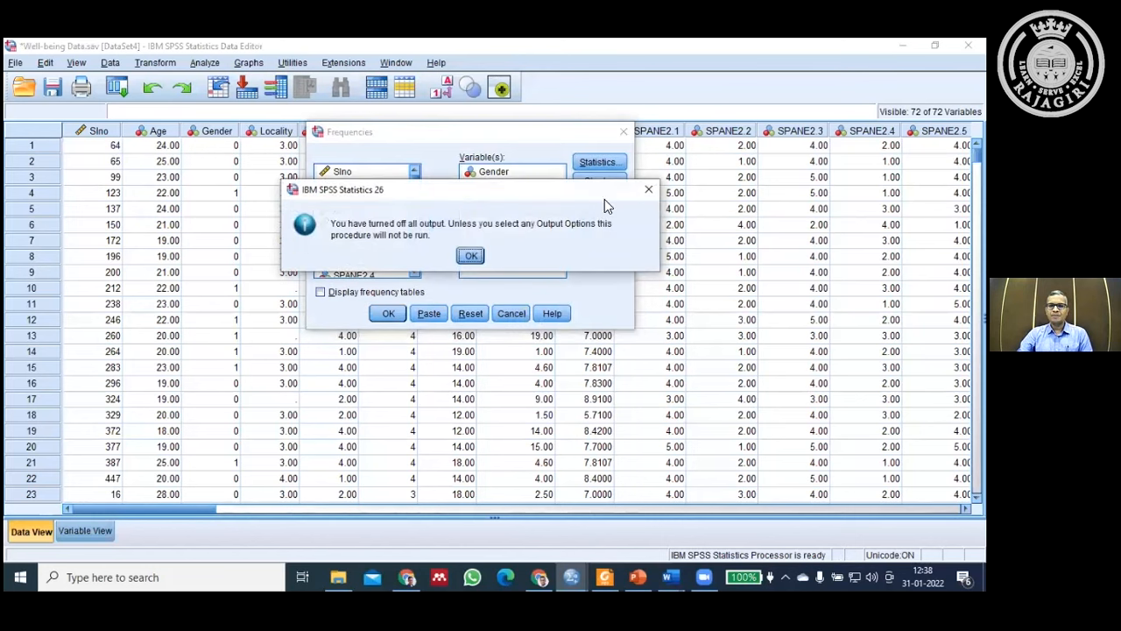
{"action": "left_click", "coordinate": [467, 256]}
{"action": "left_click", "coordinate": [322, 294]}
{"action": "left_click", "coordinate": [321, 295]}
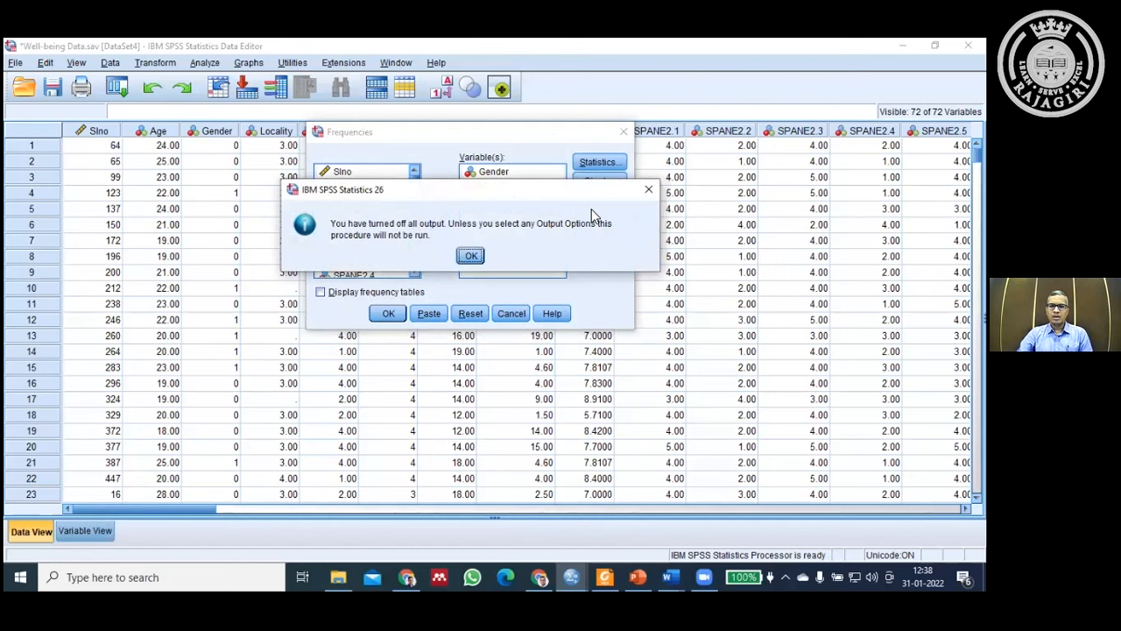
{"action": "left_click", "coordinate": [472, 257]}
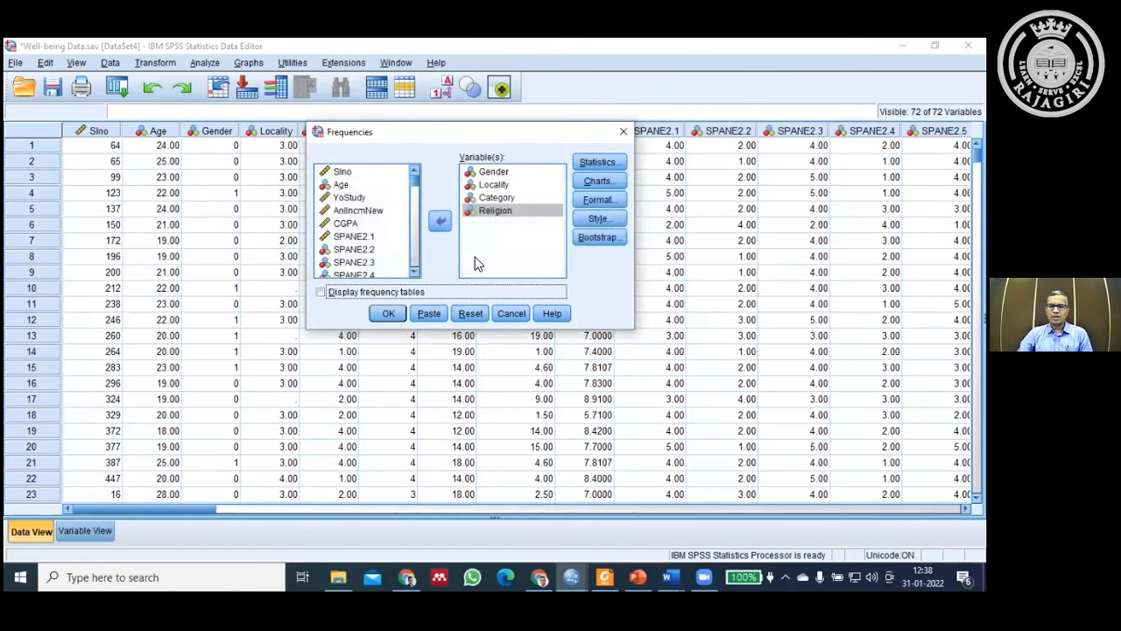
Step: Set the Frequencies charts to pie charts showing percentages and run the analysis
{"action": "left_click", "coordinate": [599, 181]}
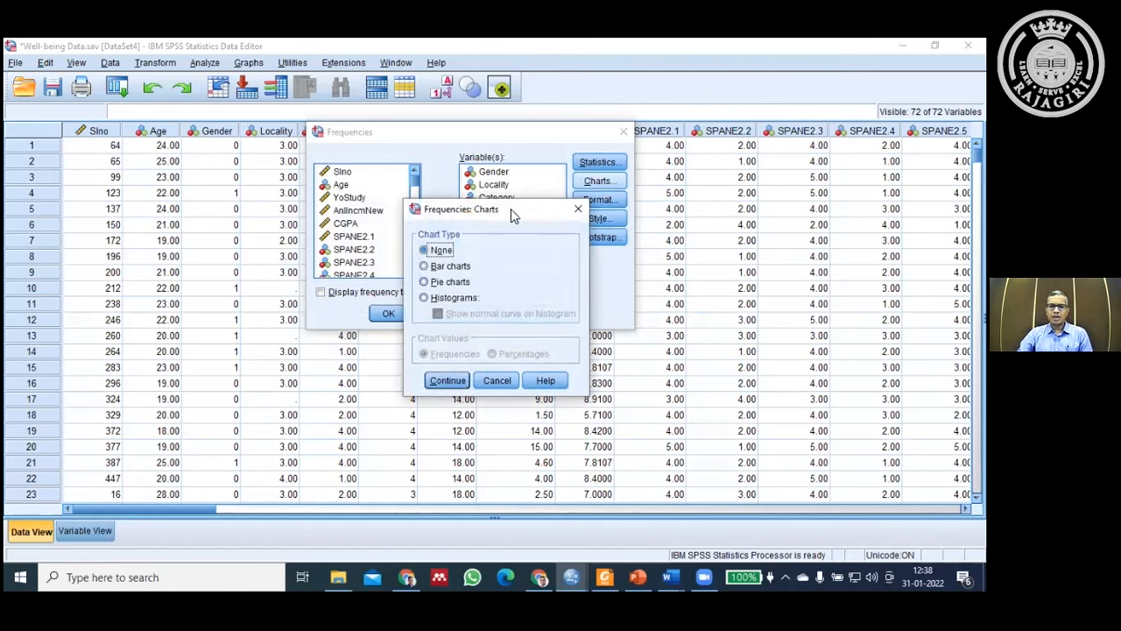
{"action": "left_click_drag", "start_coordinate": [511, 208], "coordinate": [333, 162]}
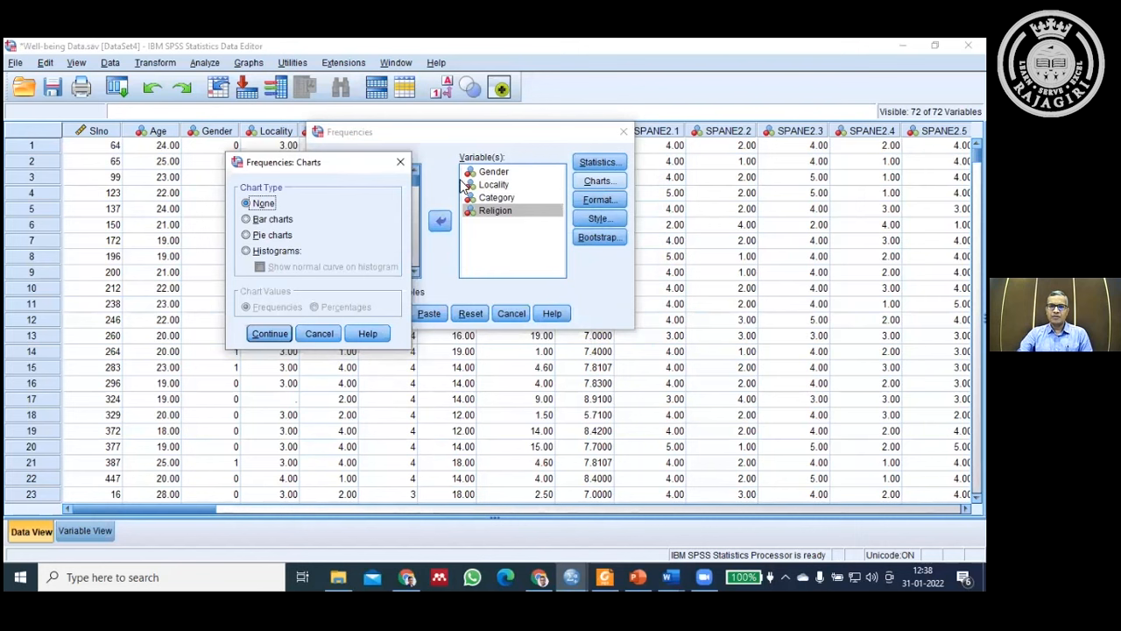
{"action": "left_click", "coordinate": [272, 235]}
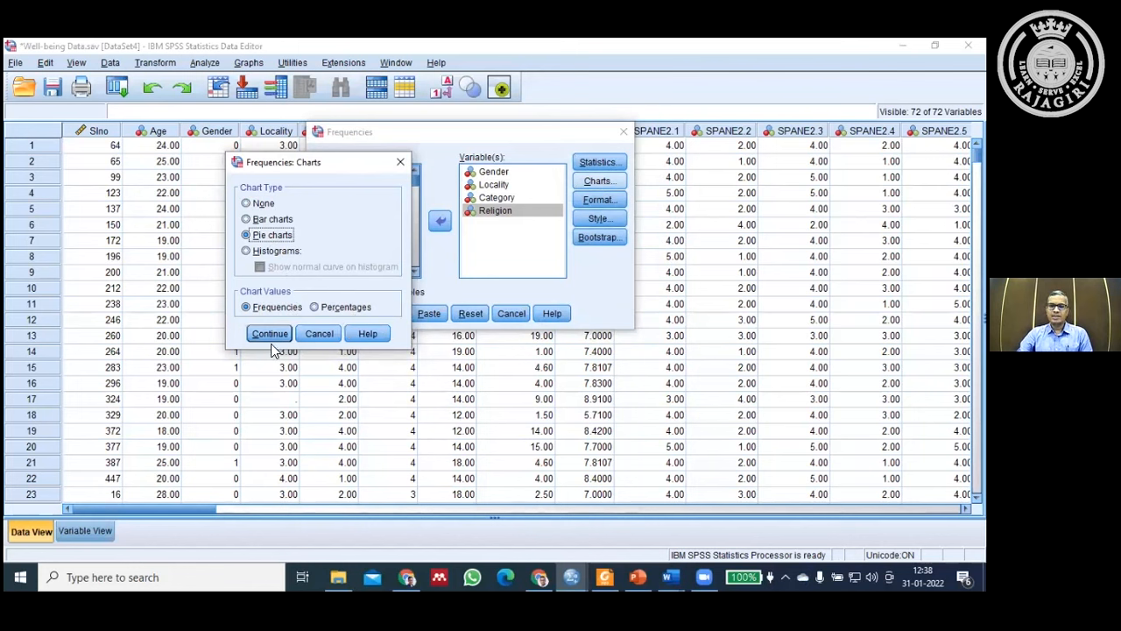
{"action": "left_click", "coordinate": [313, 308]}
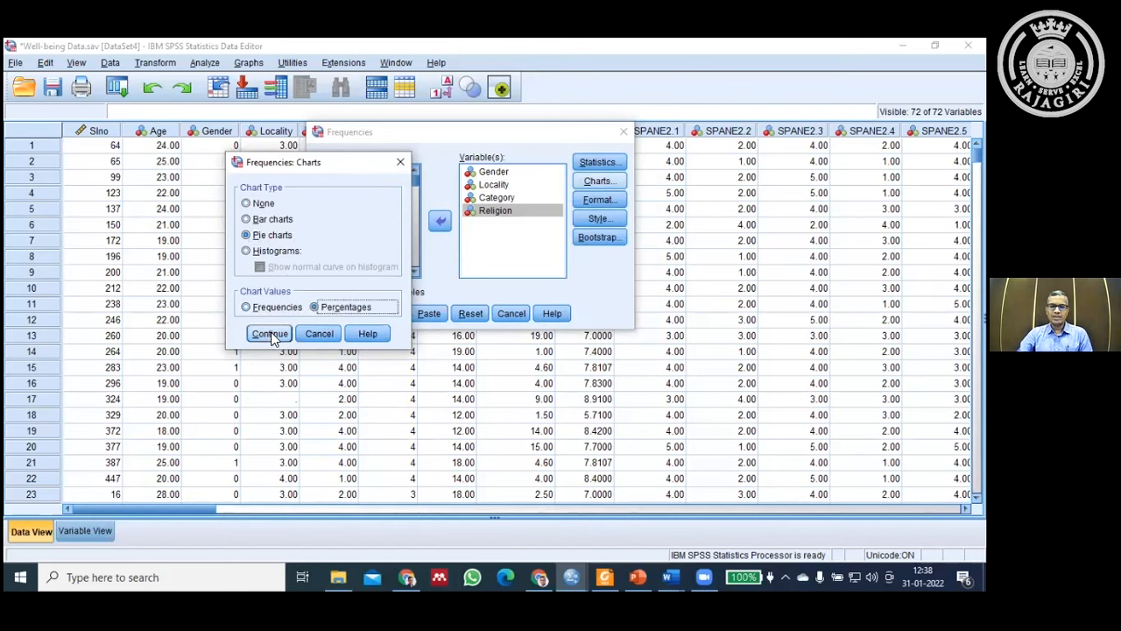
{"action": "left_click", "coordinate": [271, 334]}
{"action": "left_click", "coordinate": [388, 316]}
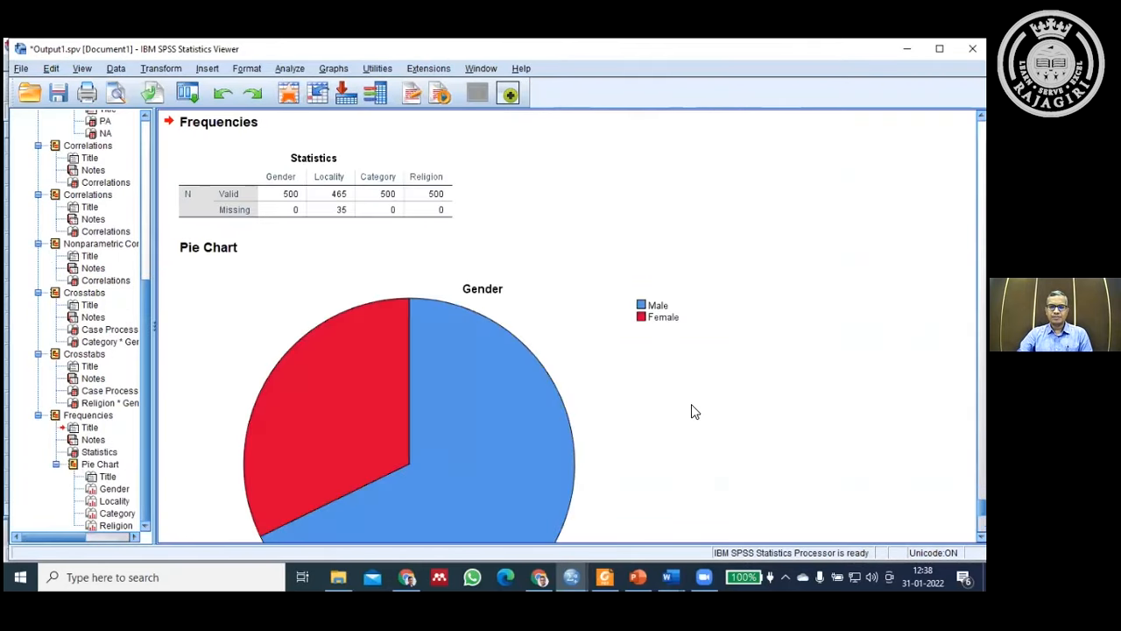
Step: Examine the Gender, Locality, Category and Religion pie charts in the output
{"action": "scroll", "coordinate": [692, 406], "scroll_direction": "down", "scroll_amount": 4}
{"action": "scroll", "coordinate": [640, 395], "scroll_direction": "up", "scroll_amount": 2}
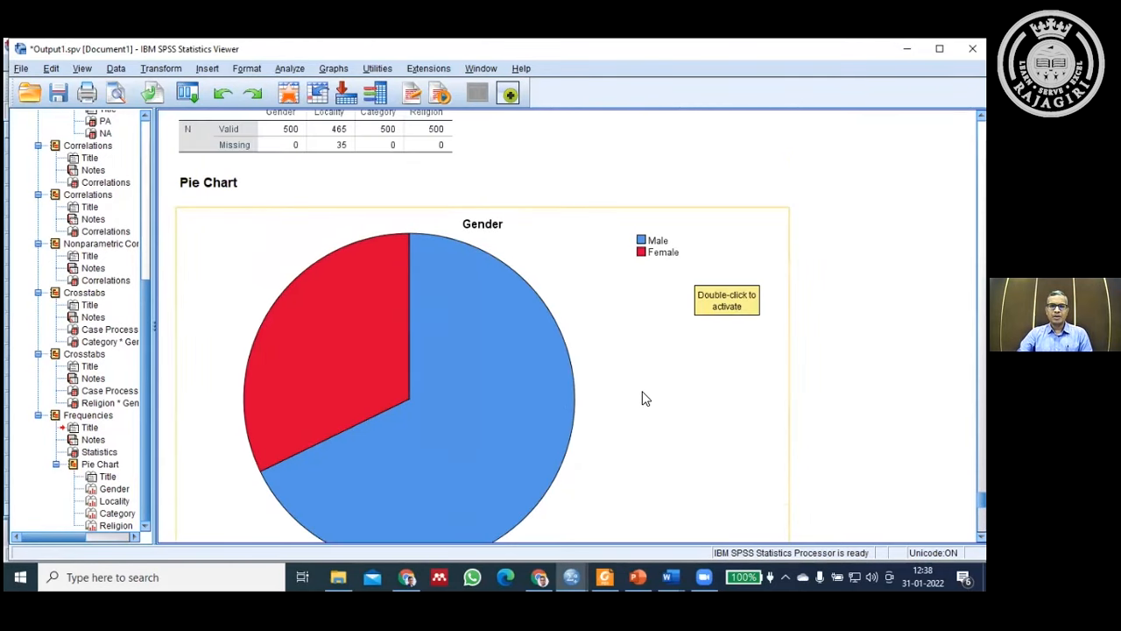
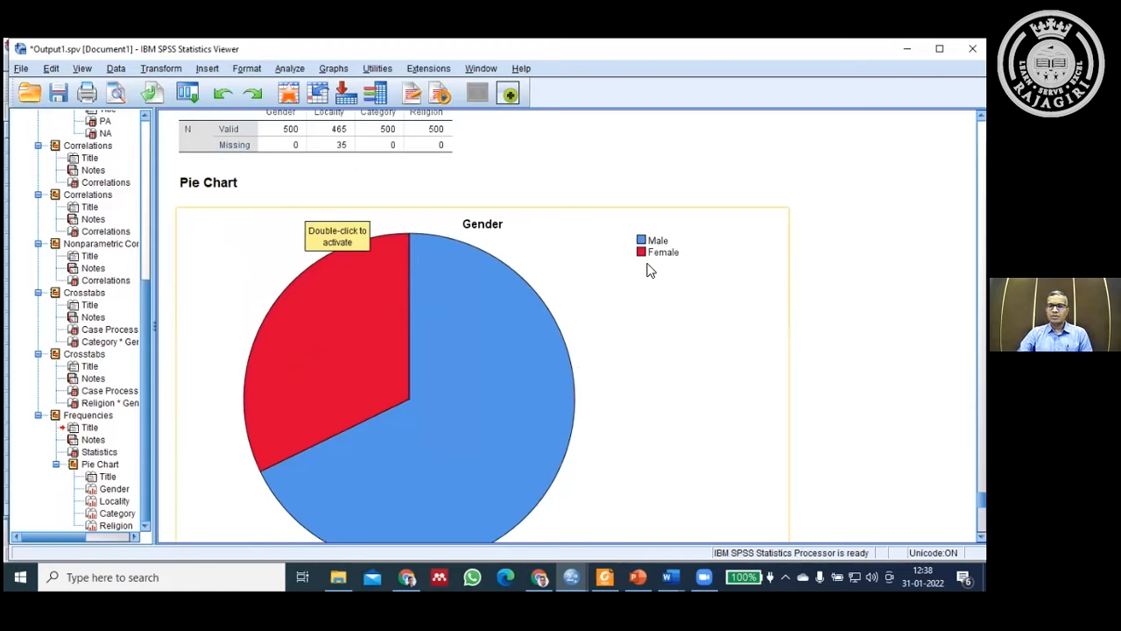
{"action": "scroll", "coordinate": [442, 413], "scroll_direction": "down", "scroll_amount": 1}
{"action": "scroll", "coordinate": [443, 405], "scroll_direction": "down", "scroll_amount": 8}
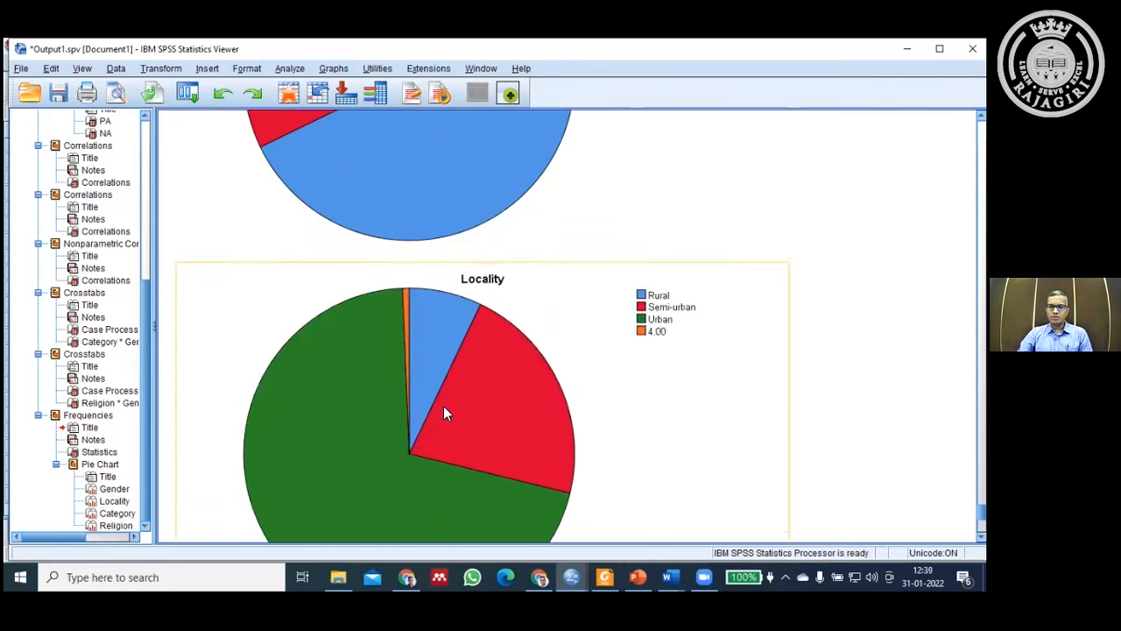
{"action": "scroll", "coordinate": [445, 404], "scroll_direction": "up", "scroll_amount": 4}
{"action": "scroll", "coordinate": [446, 402], "scroll_direction": "down", "scroll_amount": 1}
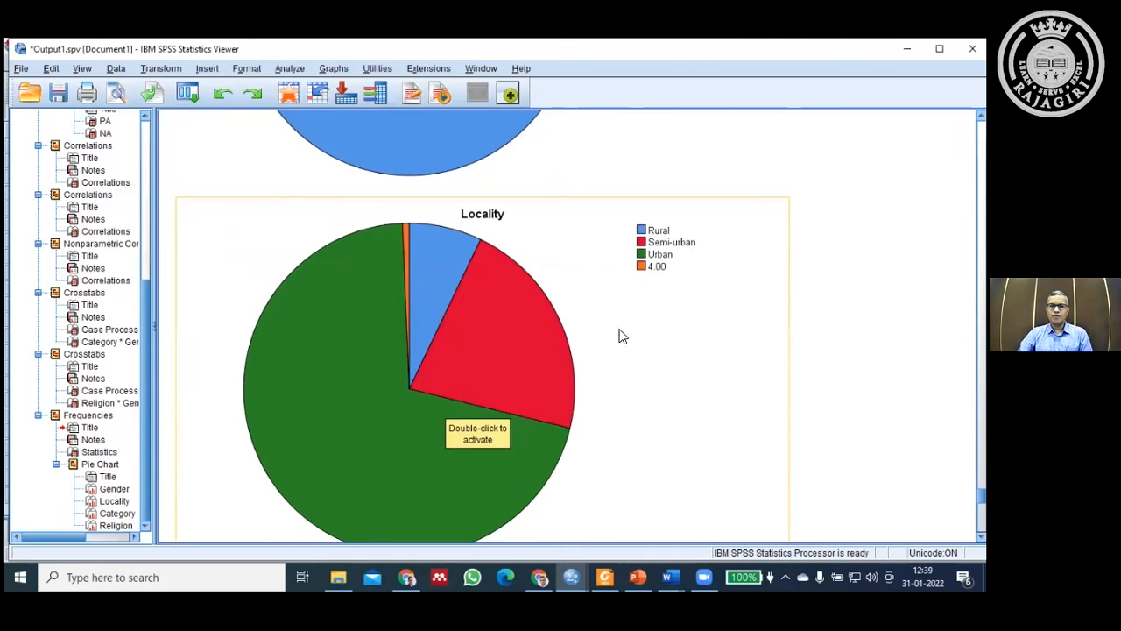
{"action": "scroll", "coordinate": [429, 397], "scroll_direction": "down", "scroll_amount": 8}
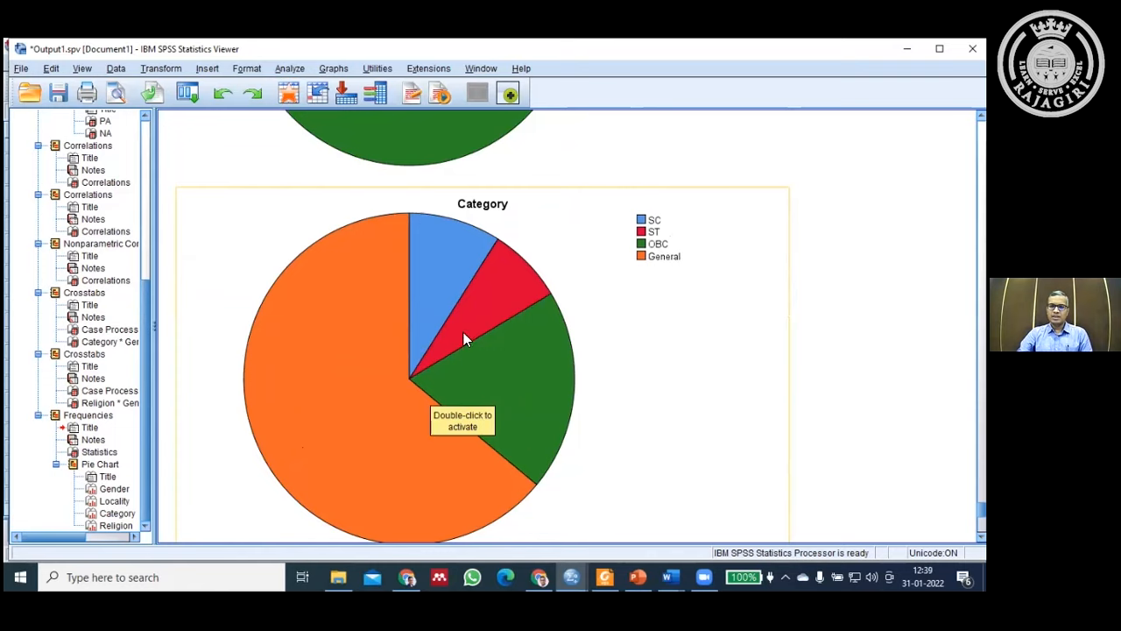
{"action": "scroll", "coordinate": [605, 400], "scroll_direction": "down", "scroll_amount": 8}
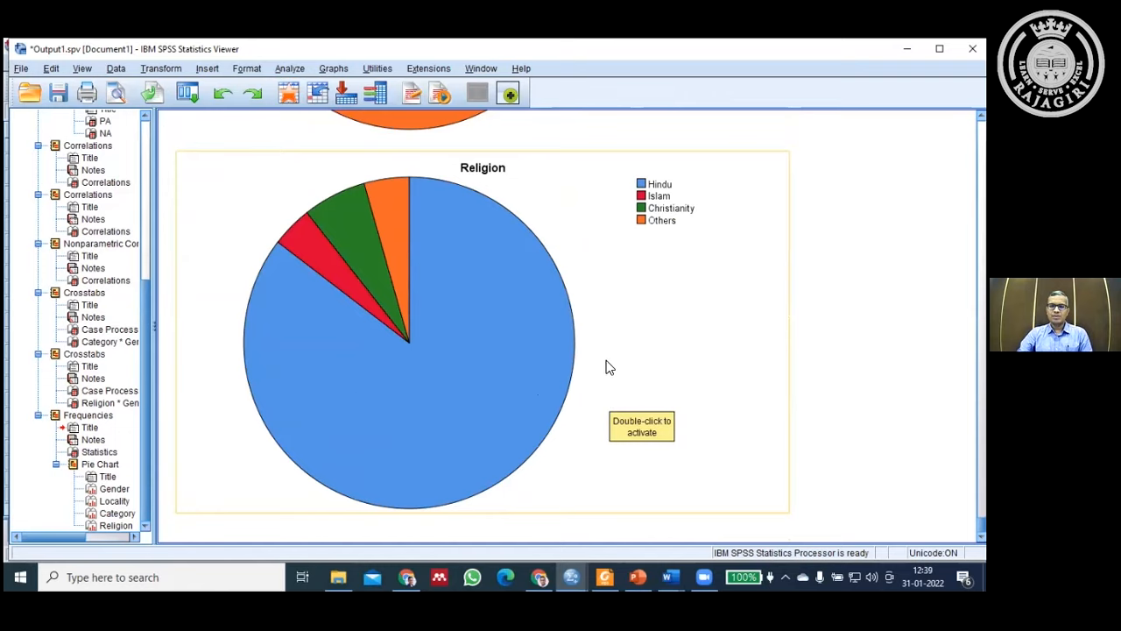
{"action": "scroll", "coordinate": [609, 366], "scroll_direction": "up", "scroll_amount": 10}
{"action": "scroll", "coordinate": [601, 369], "scroll_direction": "up", "scroll_amount": 5}
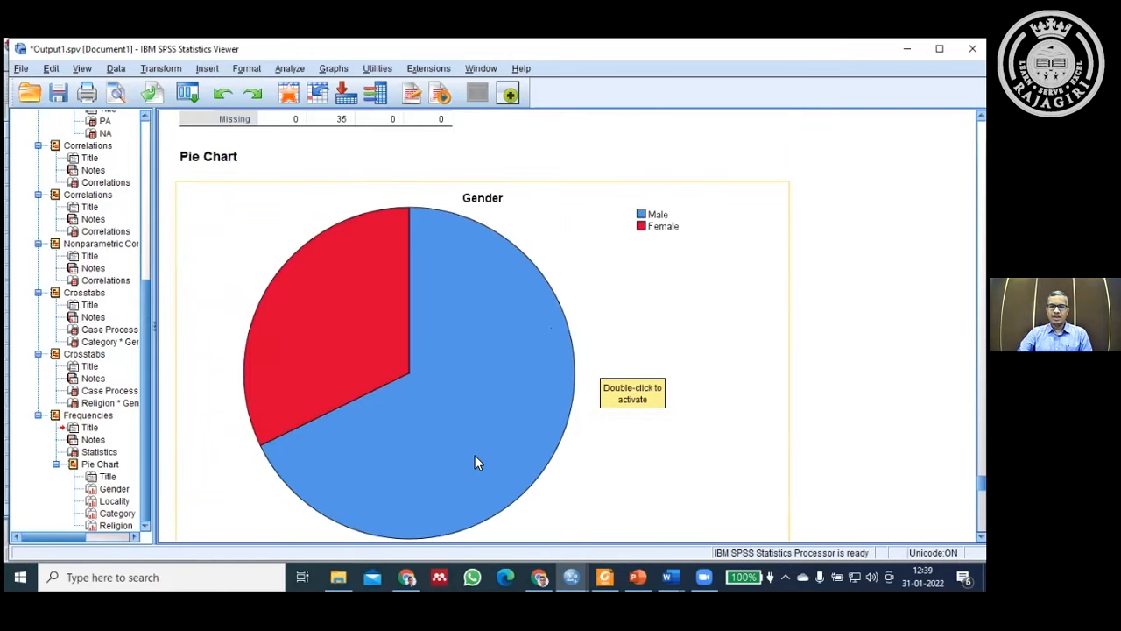
Step: Open the Gender pie chart in the Chart Editor and maximize the editor window
{"action": "left_click", "coordinate": [493, 366]}
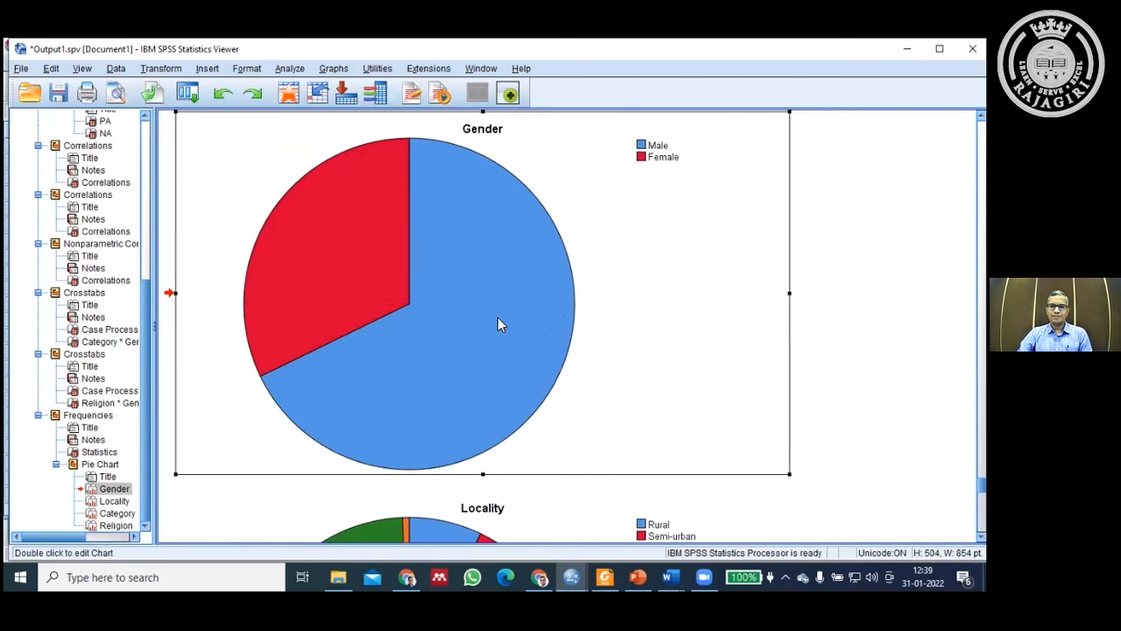
{"action": "double_click", "coordinate": [497, 324]}
{"action": "left_click_drag", "start_coordinate": [774, 117], "coordinate": [589, 85]}
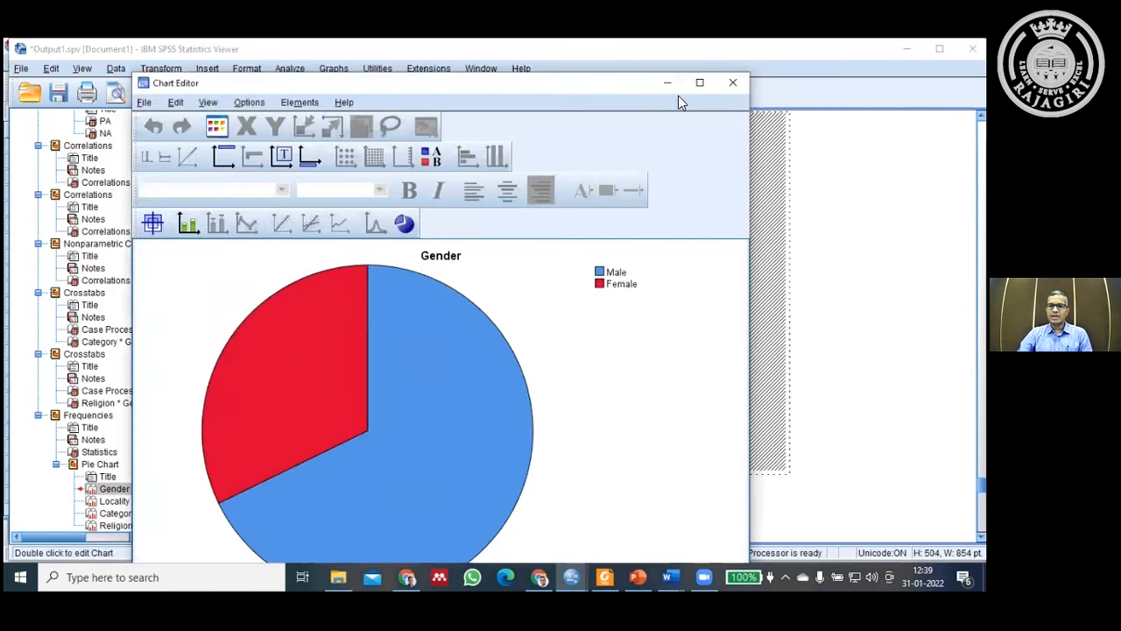
{"action": "left_click", "coordinate": [704, 84]}
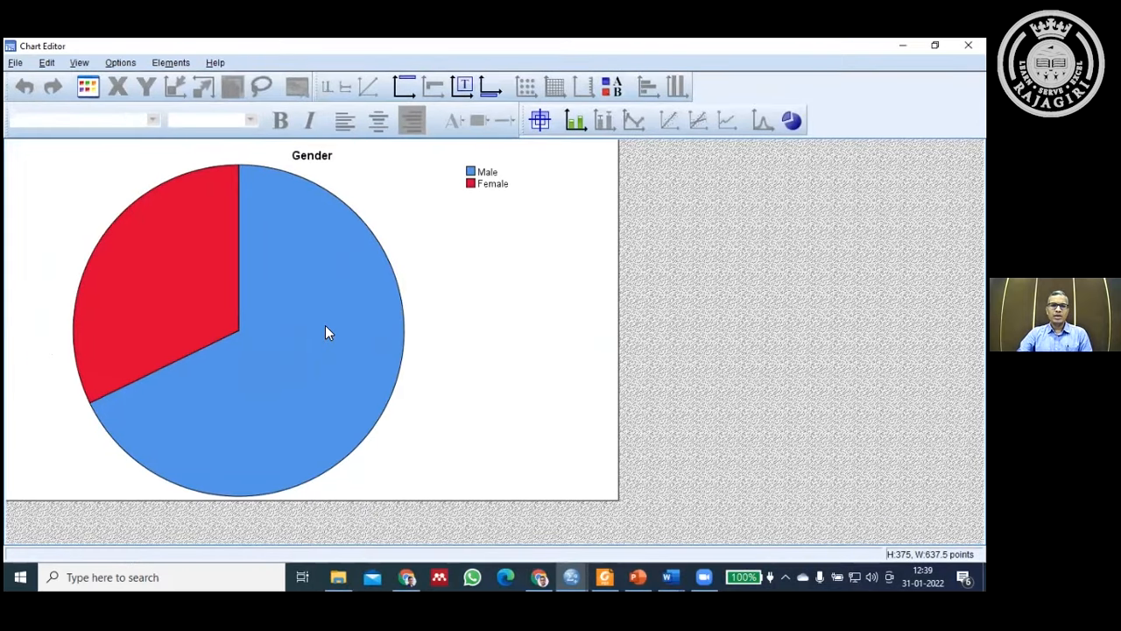
Step: Change the fill colour of the Male slice in the Gender pie chart to green (63, 235, 124)
{"action": "left_click", "coordinate": [326, 327]}
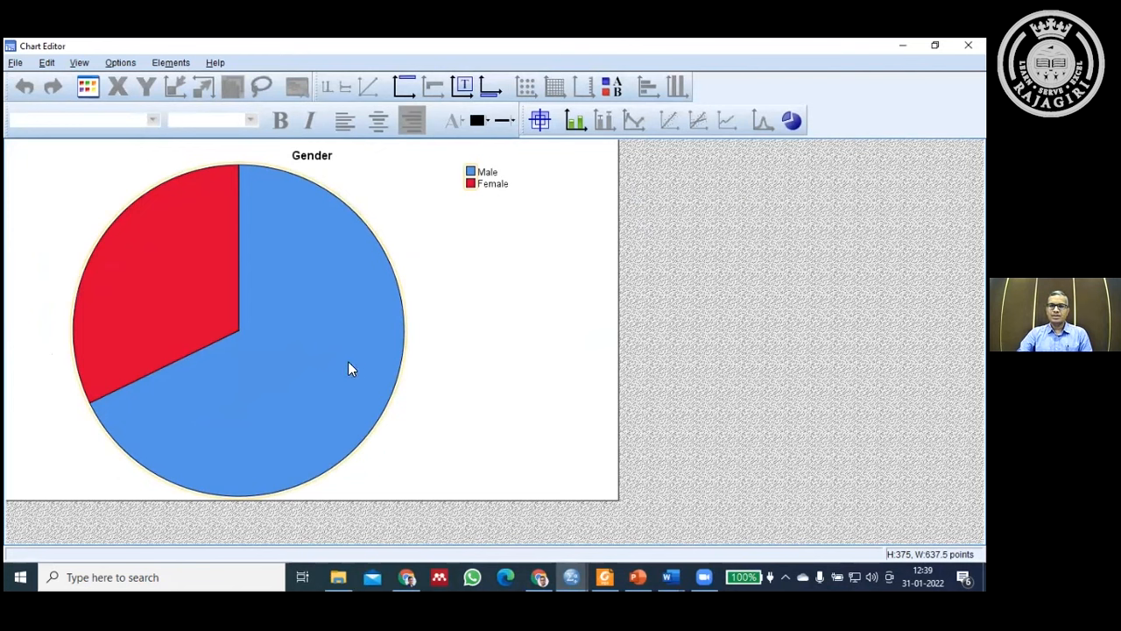
{"action": "double_click", "coordinate": [319, 357]}
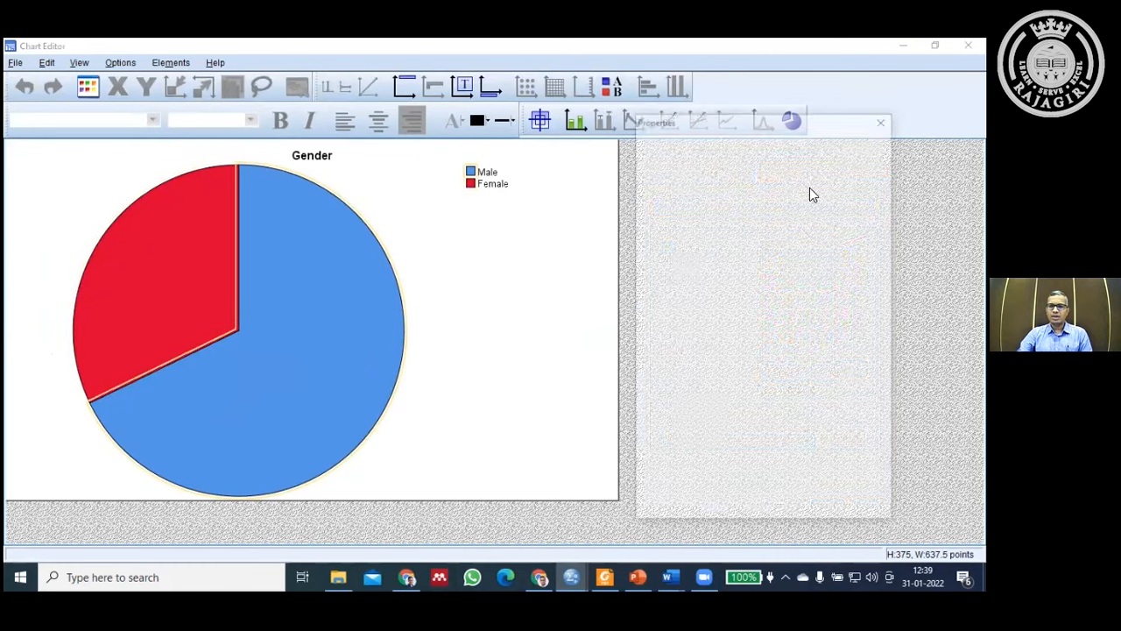
{"action": "left_click", "coordinate": [690, 145]}
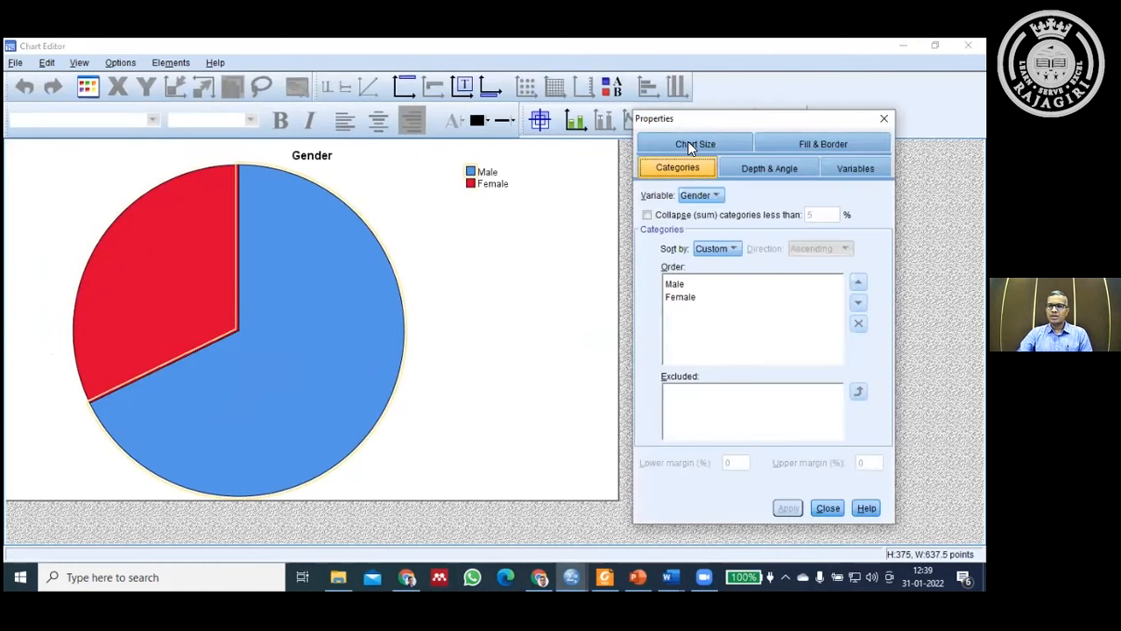
{"action": "left_click", "coordinate": [811, 143]}
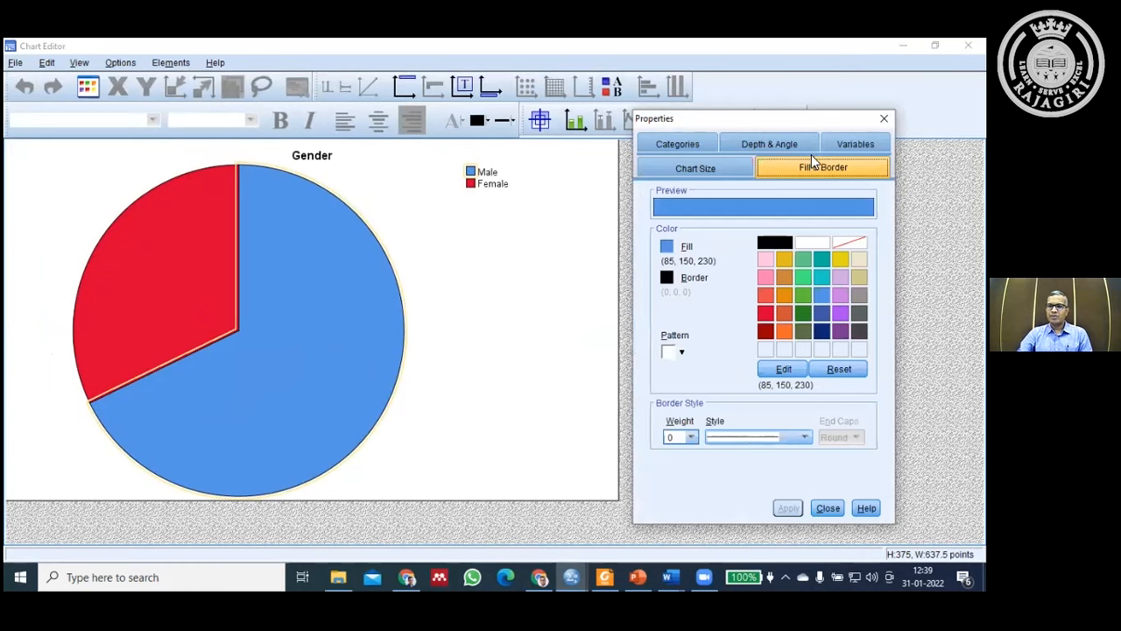
{"action": "left_click", "coordinate": [802, 276]}
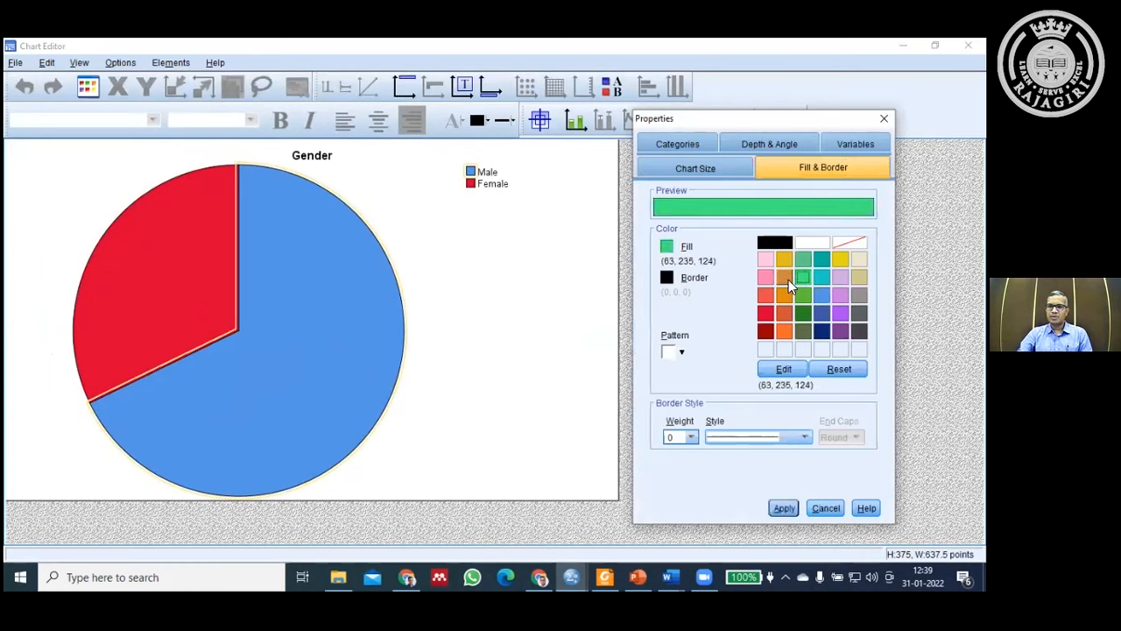
{"action": "left_click", "coordinate": [784, 508]}
{"action": "left_click", "coordinate": [827, 508]}
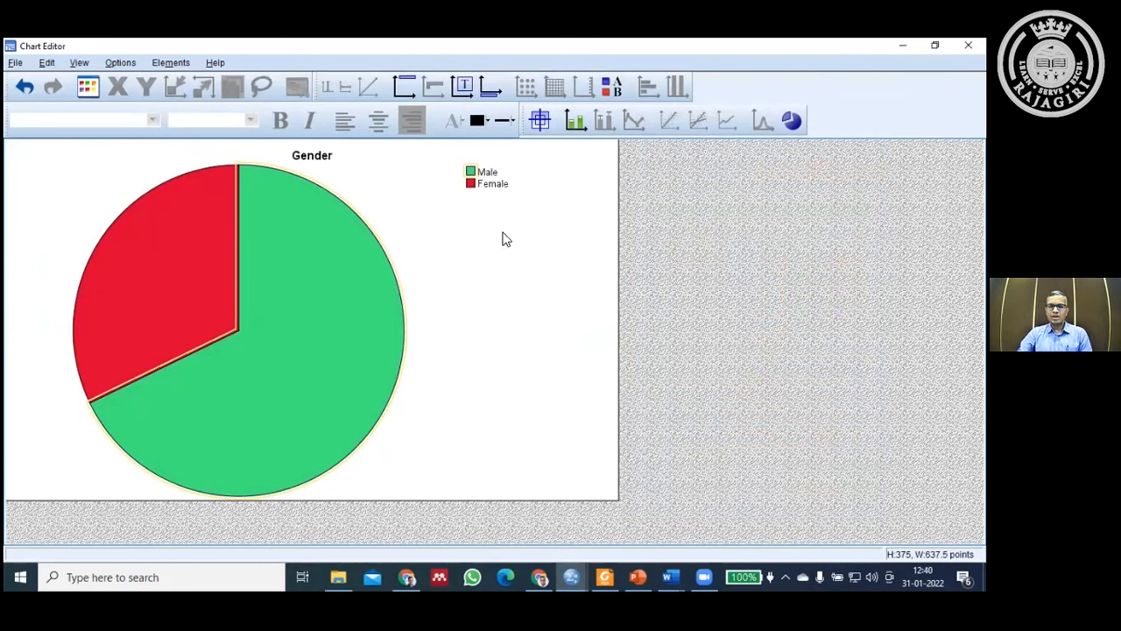
Step: Add percentage data labels to the Male and Female slices, then close the Chart Editor
{"action": "left_click", "coordinate": [540, 123]}
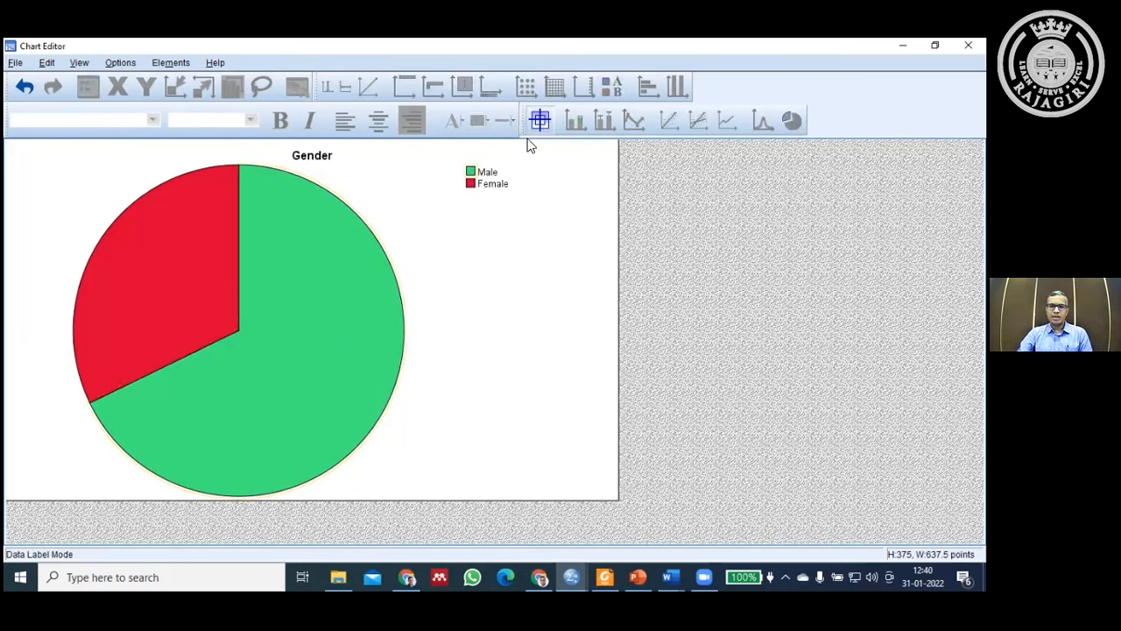
{"action": "left_click", "coordinate": [248, 269]}
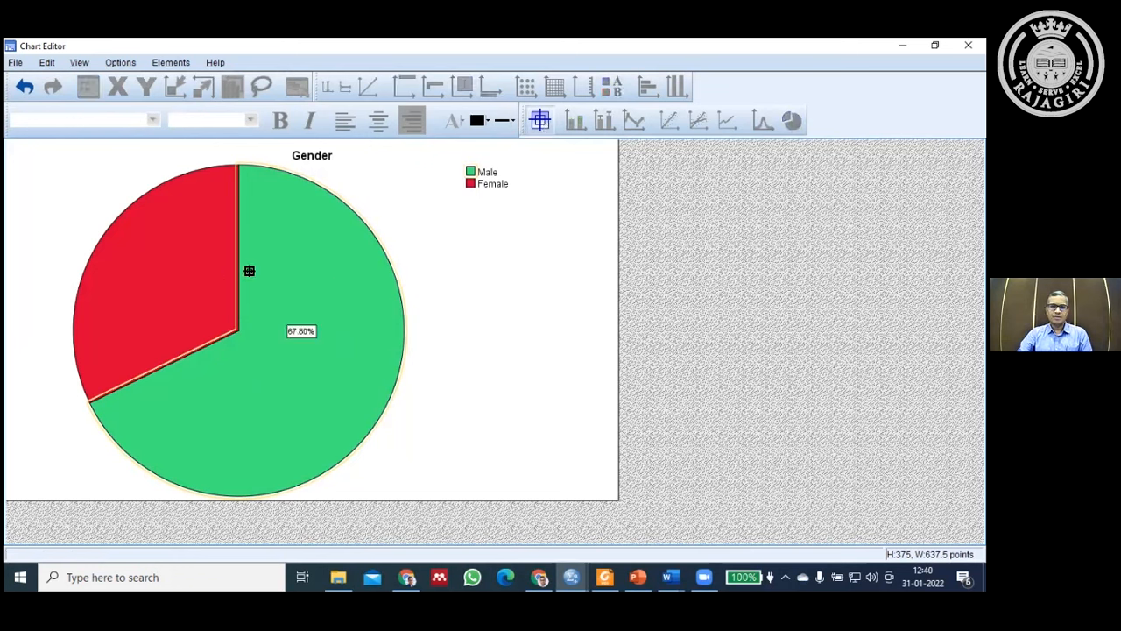
{"action": "left_click", "coordinate": [184, 271]}
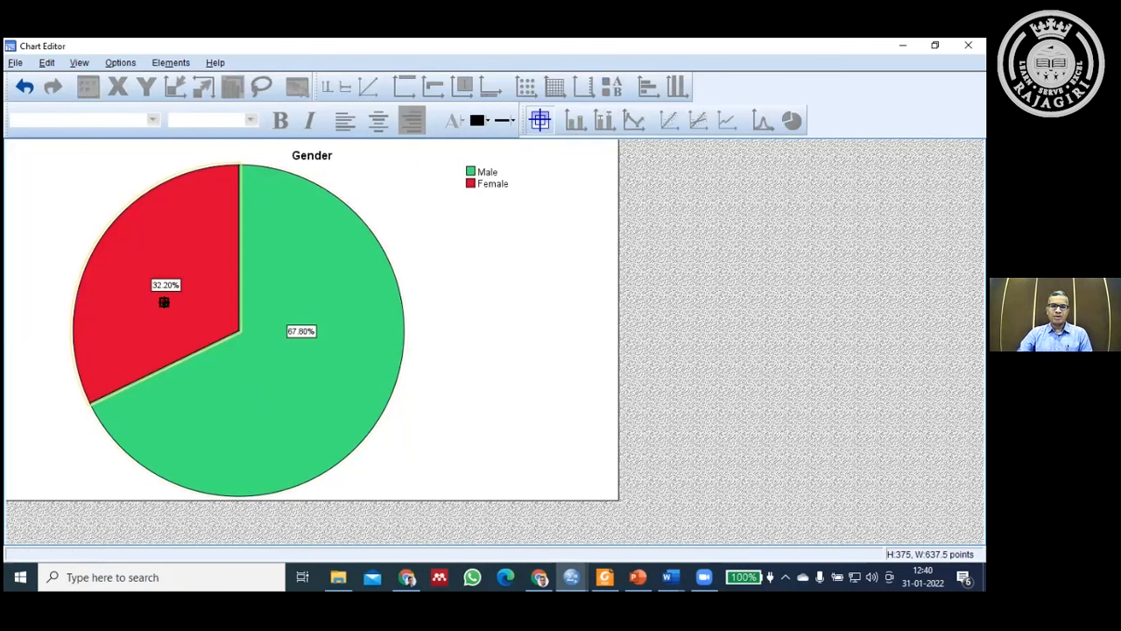
{"action": "left_click", "coordinate": [968, 45]}
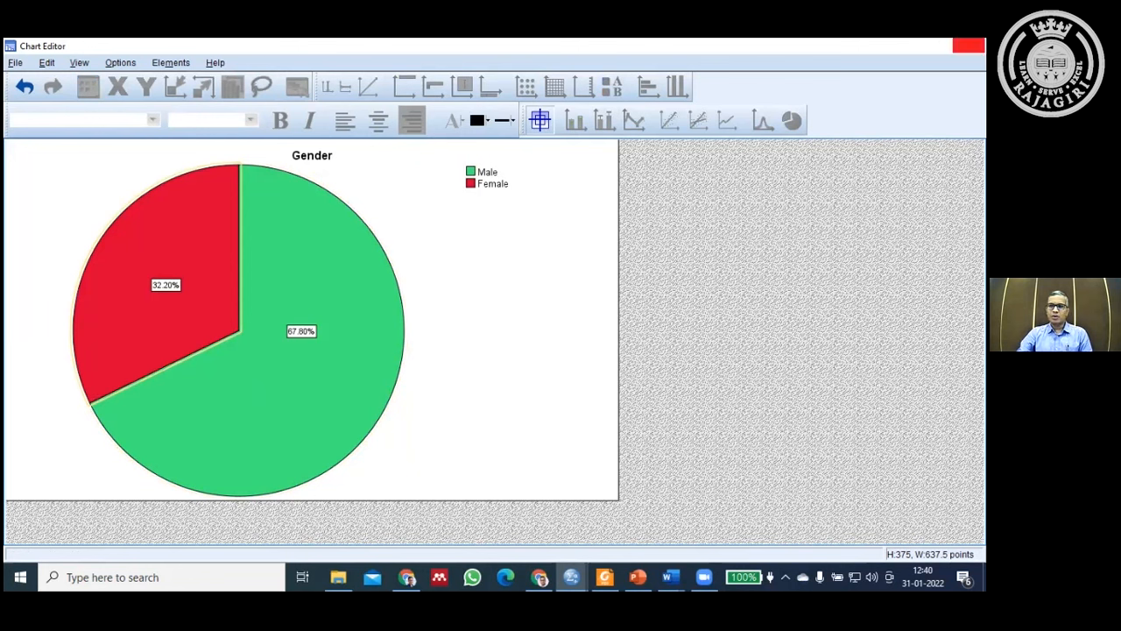
Step: Save the output document Output1.spv with the edited Gender pie chart
{"action": "scroll", "coordinate": [714, 298], "scroll_direction": "up", "scroll_amount": 2}
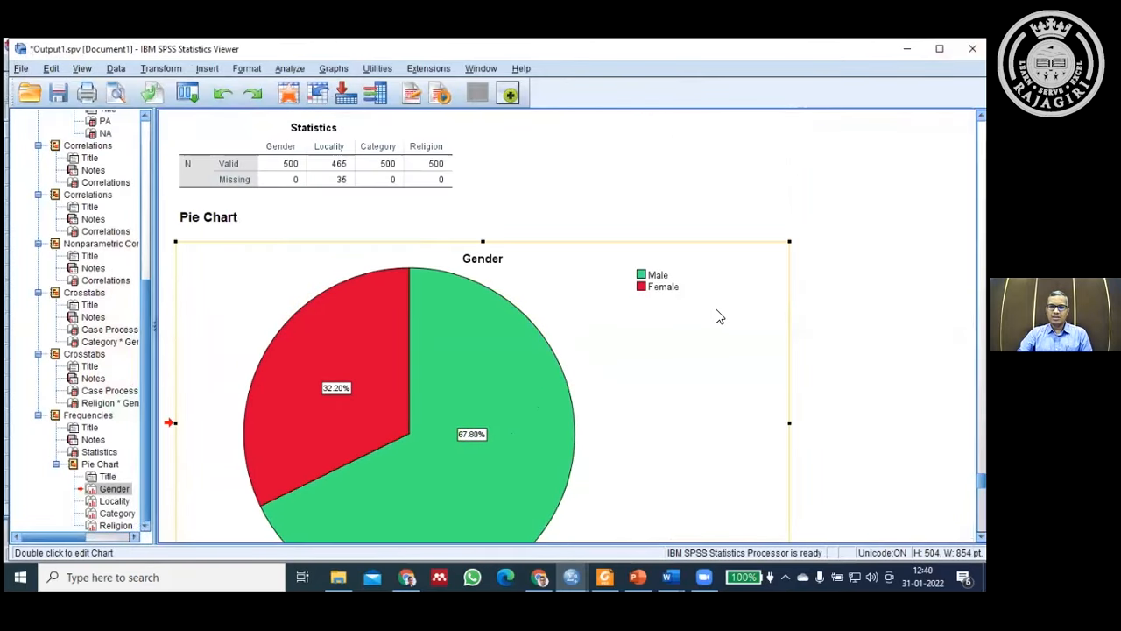
{"action": "scroll", "coordinate": [716, 314], "scroll_direction": "down", "scroll_amount": 1}
{"action": "left_click", "coordinate": [62, 96]}
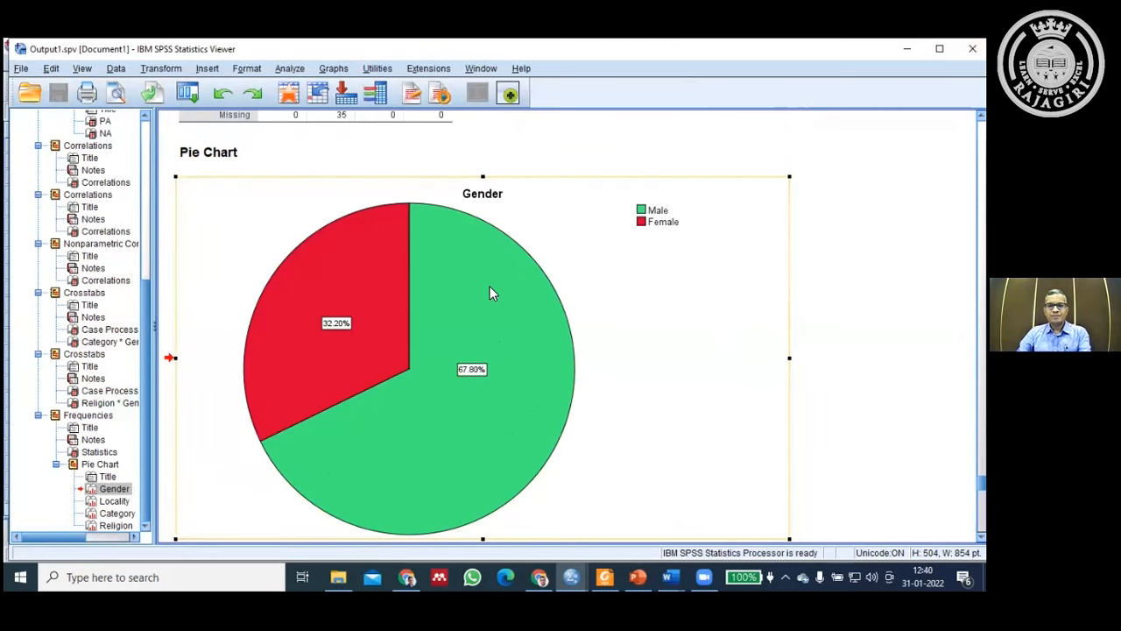
{"action": "scroll", "coordinate": [504, 325], "scroll_direction": "down", "scroll_amount": 2}
{"action": "scroll", "coordinate": [517, 350], "scroll_direction": "up", "scroll_amount": 3}
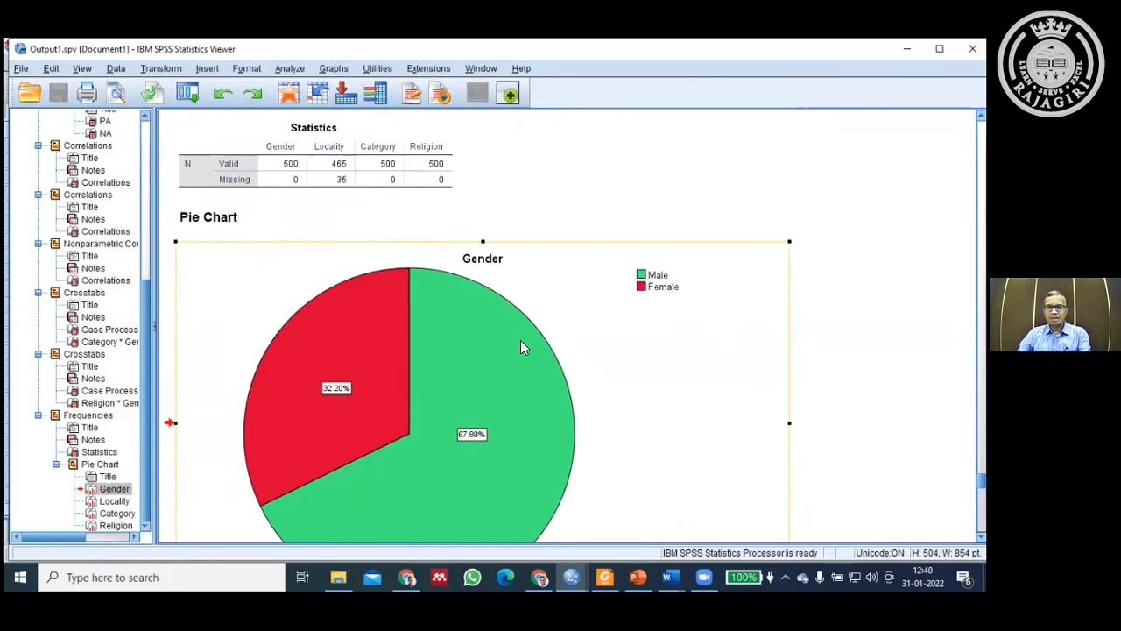
{"action": "scroll", "coordinate": [529, 308], "scroll_direction": "down", "scroll_amount": 2}
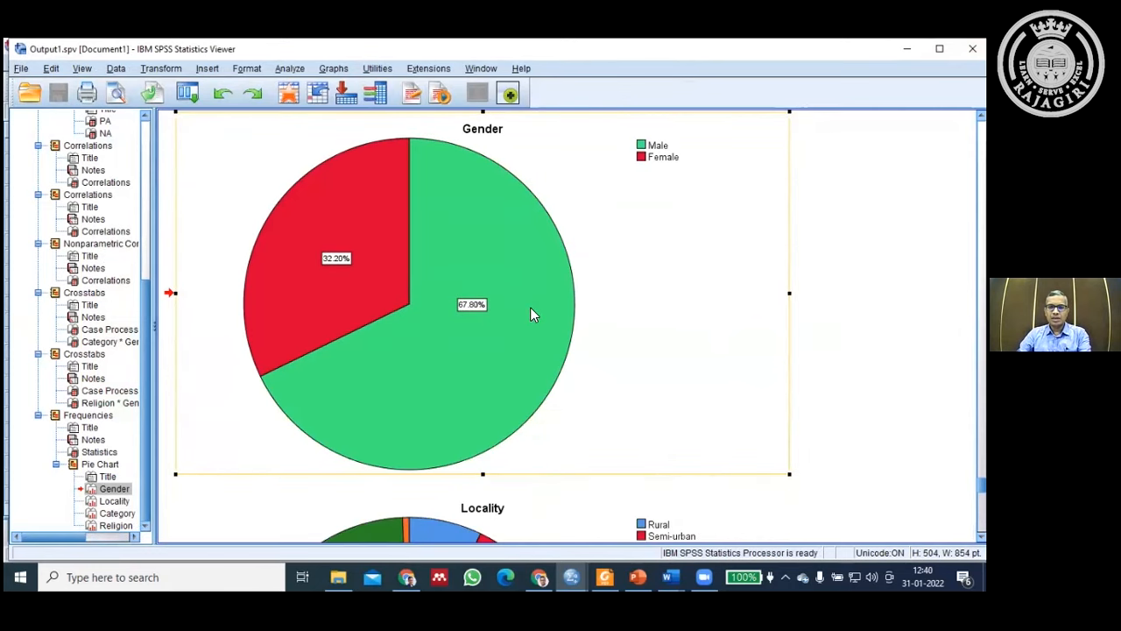
{"action": "right_click", "coordinate": [640, 238]}
{"action": "left_click", "coordinate": [661, 260]}
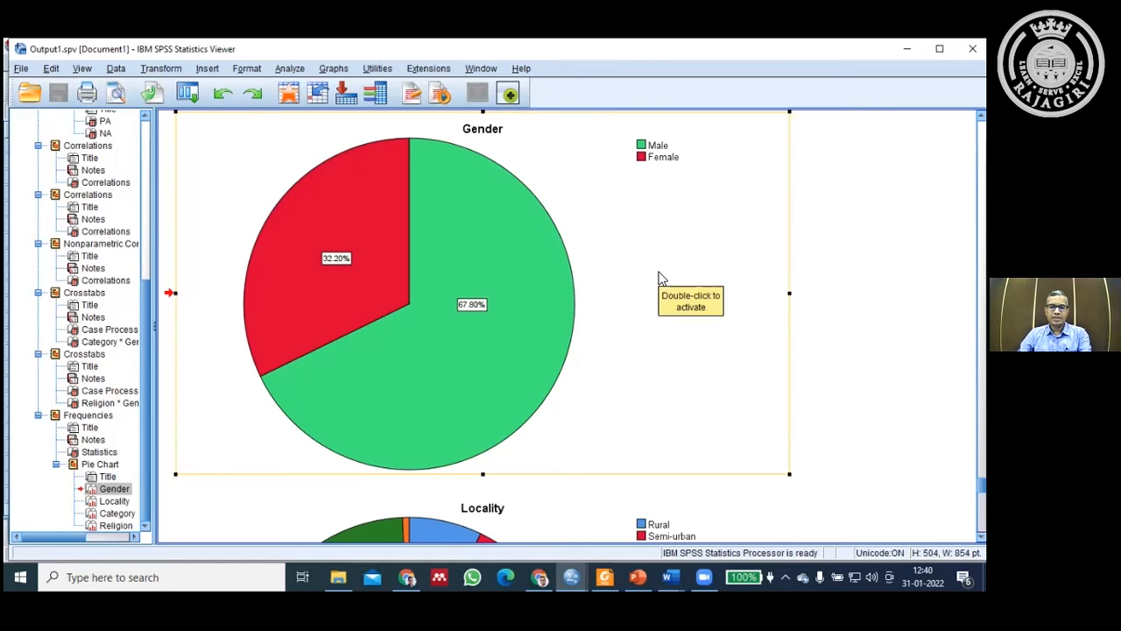
Step: Open the Locality pie chart in the Chart Editor and maximize the editor window
{"action": "scroll", "coordinate": [661, 278], "scroll_direction": "down", "scroll_amount": 5}
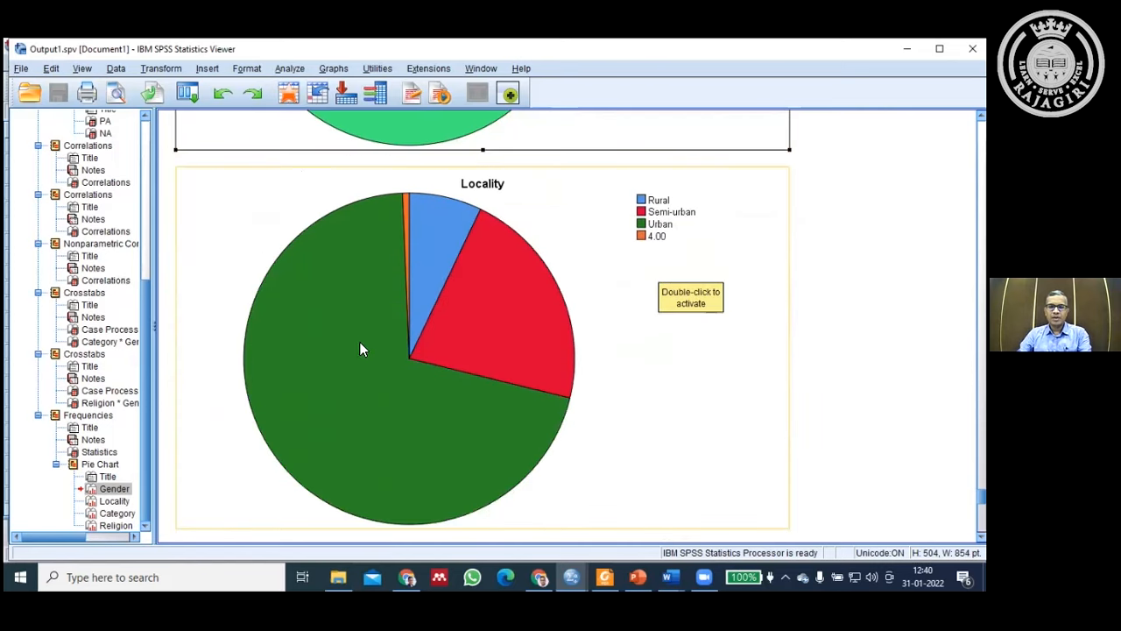
{"action": "double_click", "coordinate": [356, 342]}
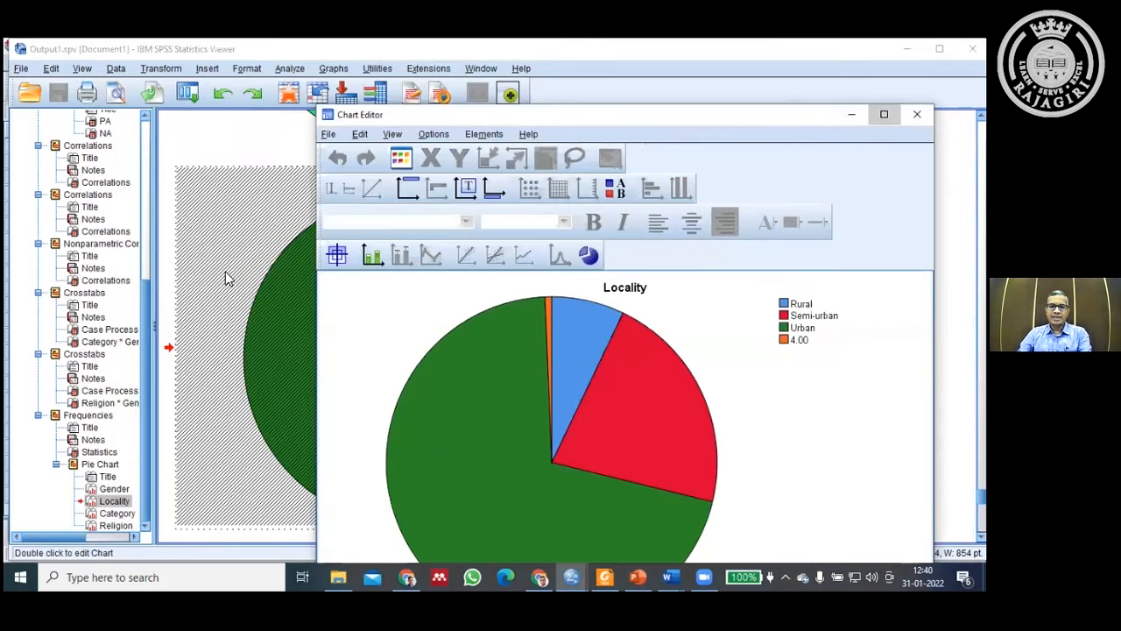
{"action": "left_click", "coordinate": [884, 114]}
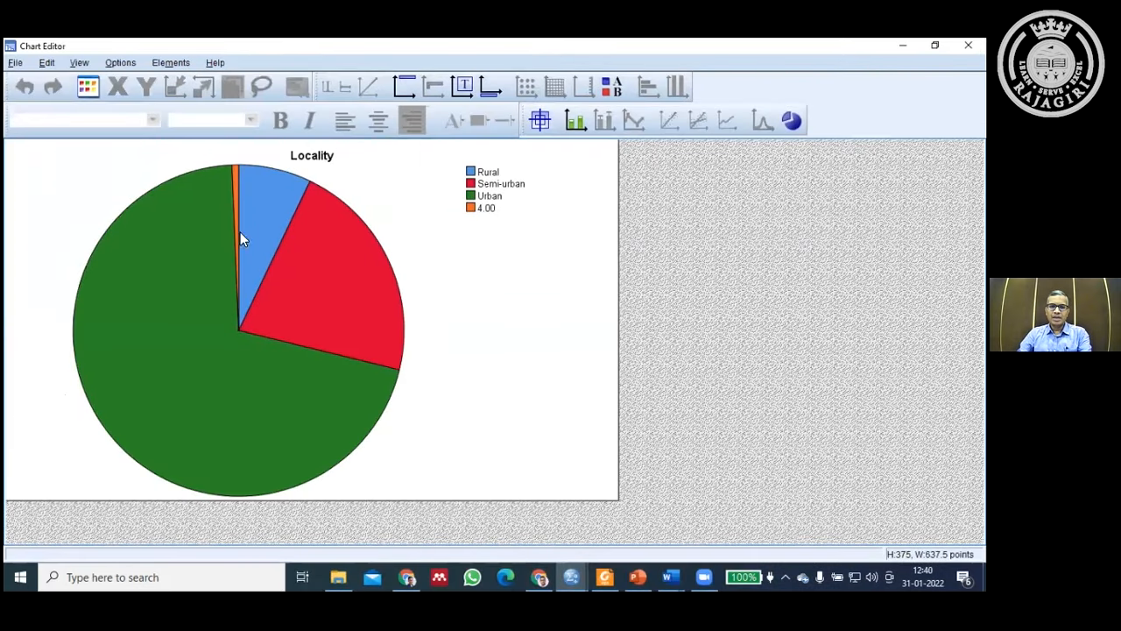
Step: Add percentage data labels to the Urban, Semi-urban, Rural and 4.00 slices of the Locality pie chart, then close the Chart Editor
{"action": "left_click", "coordinate": [539, 118]}
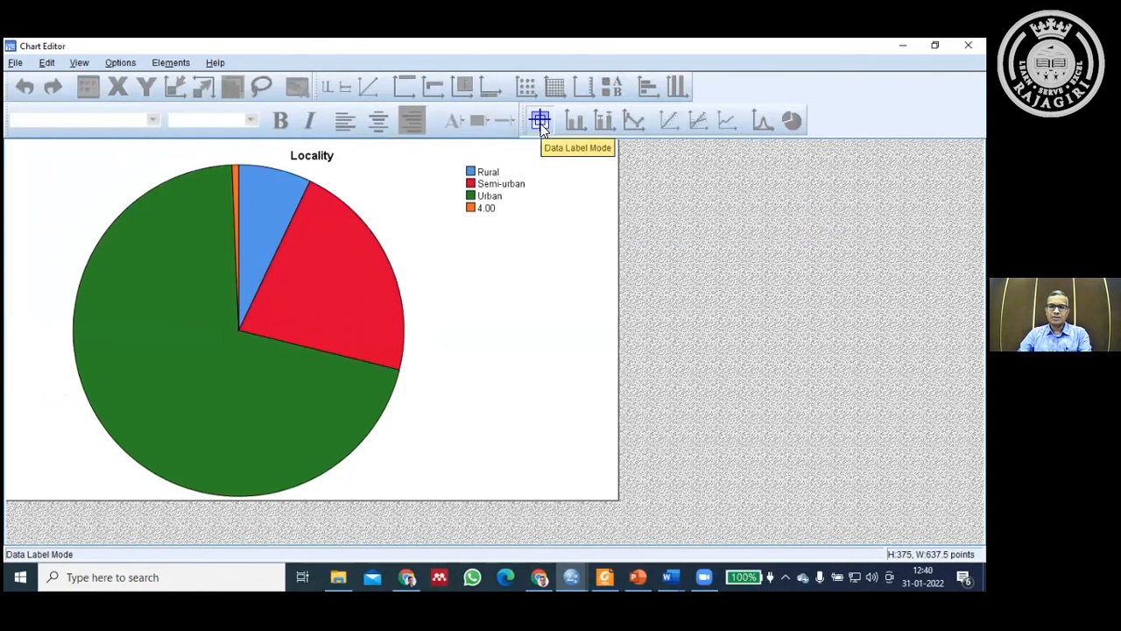
{"action": "left_click", "coordinate": [165, 302]}
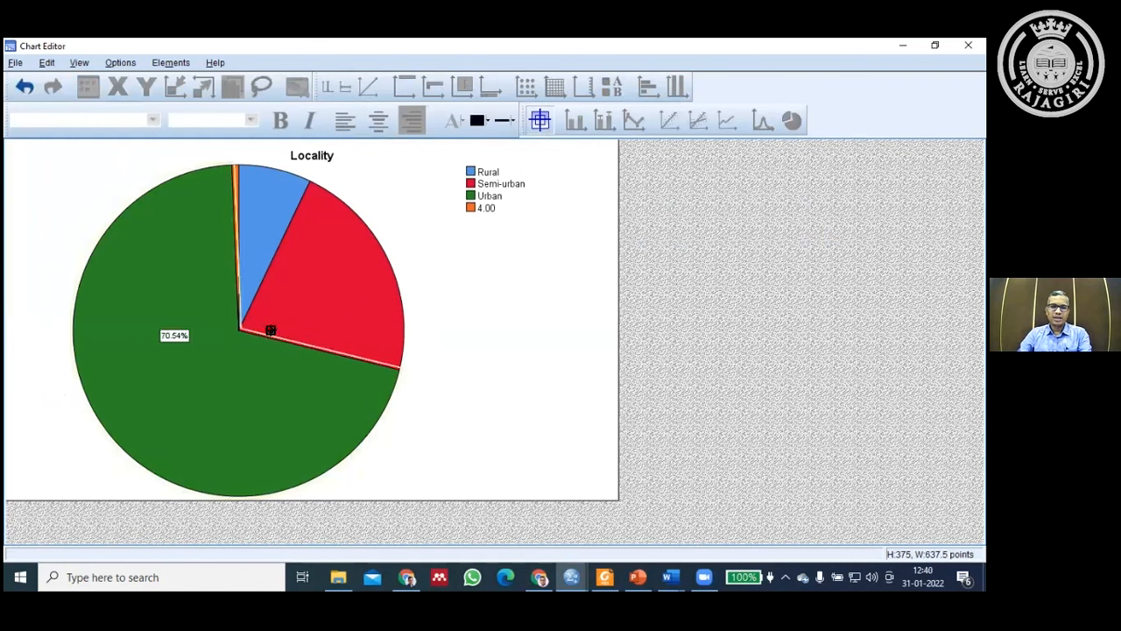
{"action": "left_click", "coordinate": [325, 301]}
{"action": "left_click", "coordinate": [243, 204]}
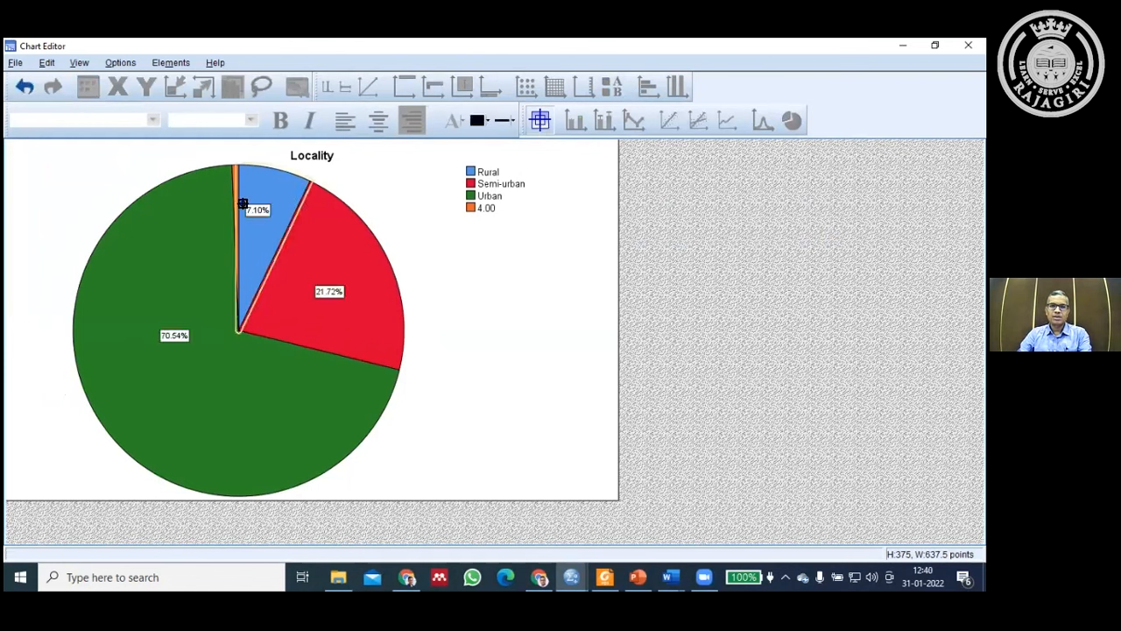
{"action": "left_click", "coordinate": [238, 190]}
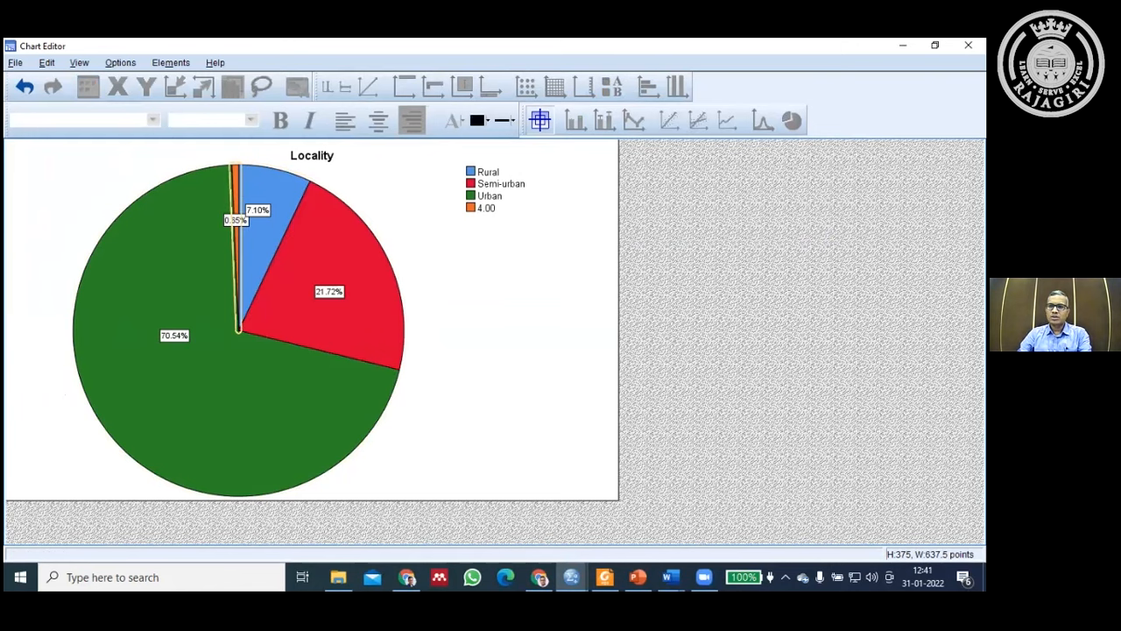
{"action": "left_click", "coordinate": [968, 44]}
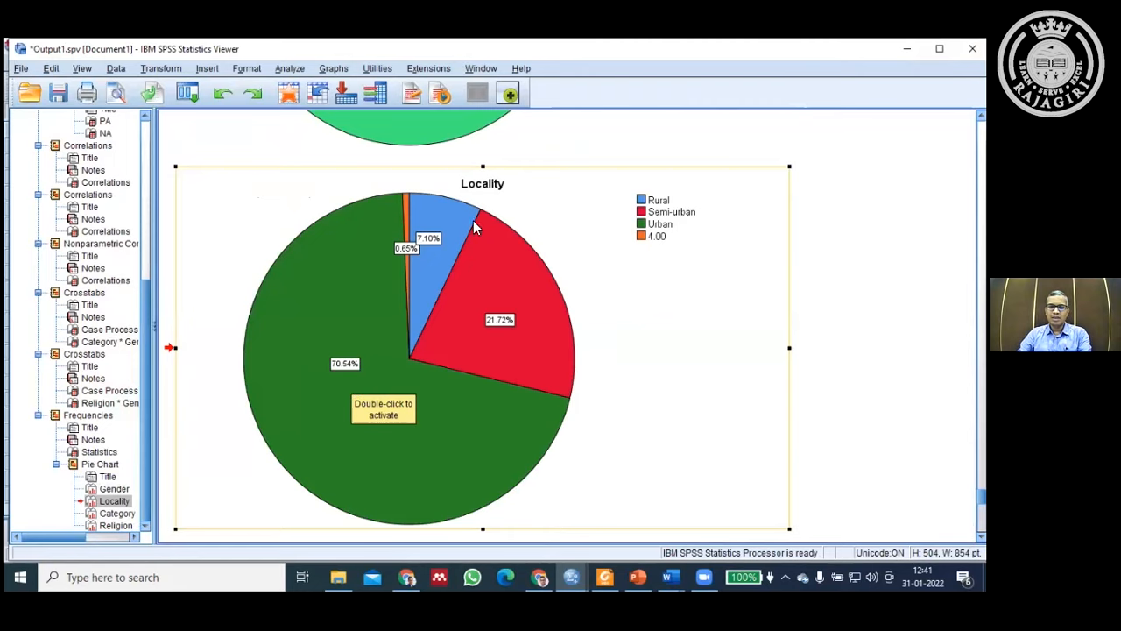
{"action": "scroll", "coordinate": [589, 418], "scroll_direction": "down", "scroll_amount": 5}
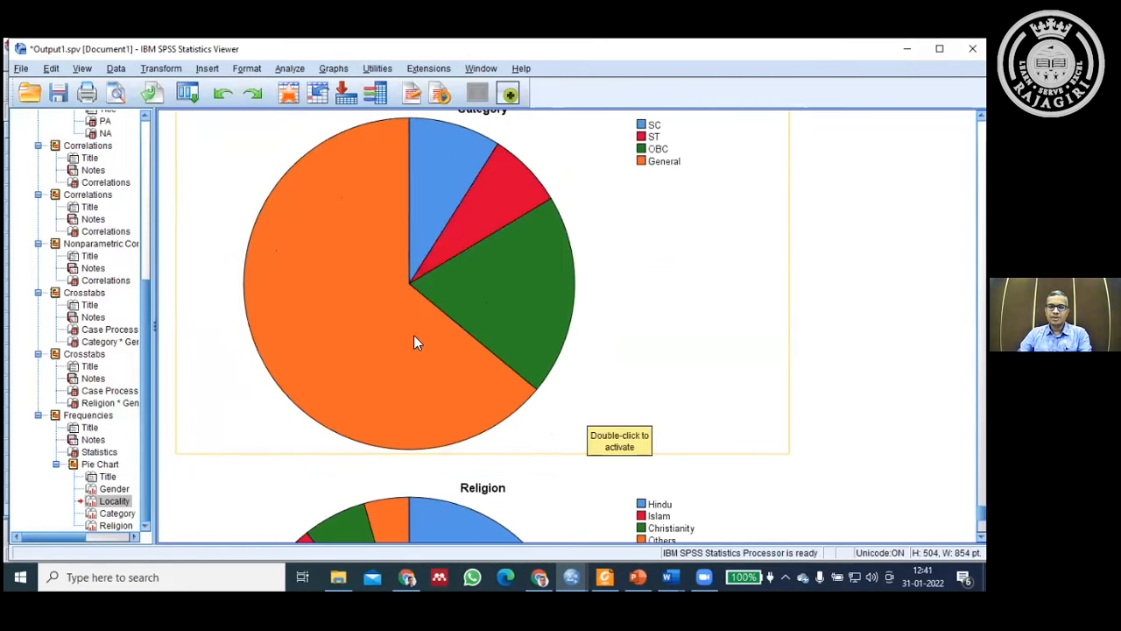
{"action": "double_click", "coordinate": [398, 336]}
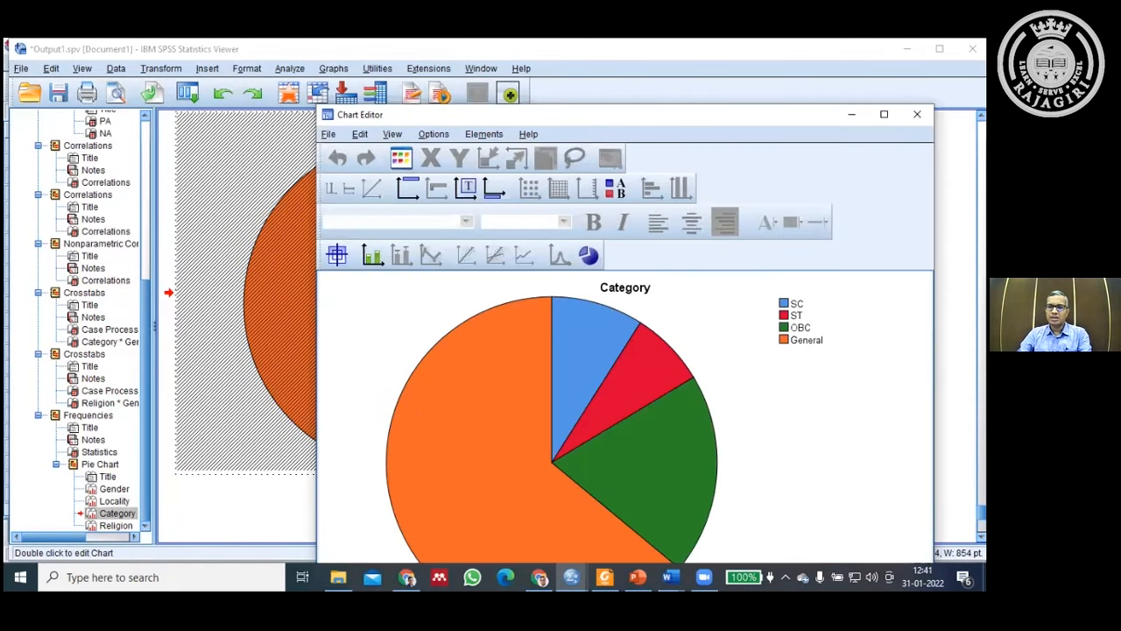
{"action": "left_click", "coordinate": [914, 118]}
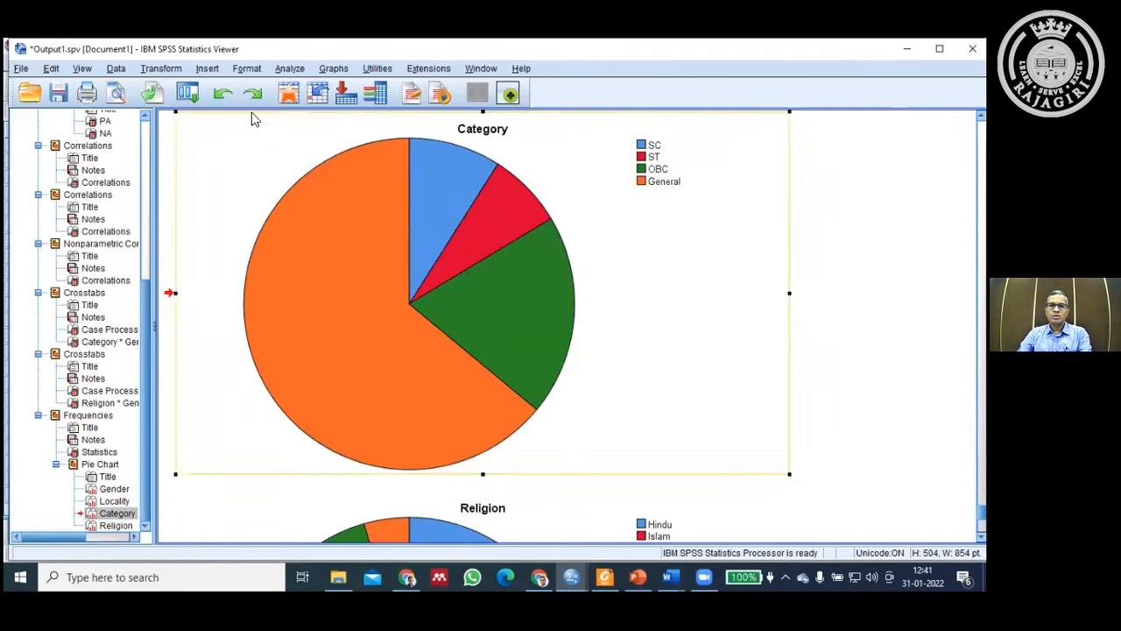
Step: Run Frequencies on Gender, Locality, Category and Religion with bar charts that use frequencies as chart values
{"action": "left_click", "coordinate": [292, 69]}
{"action": "mouse_move", "coordinate": [346, 104]}
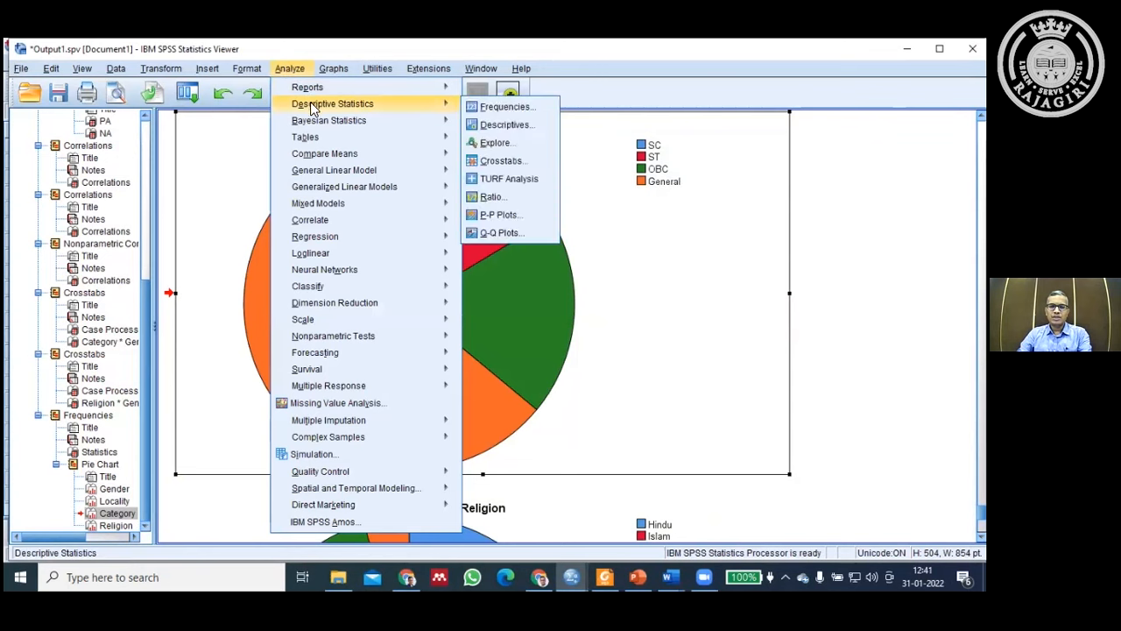
{"action": "left_click", "coordinate": [530, 108]}
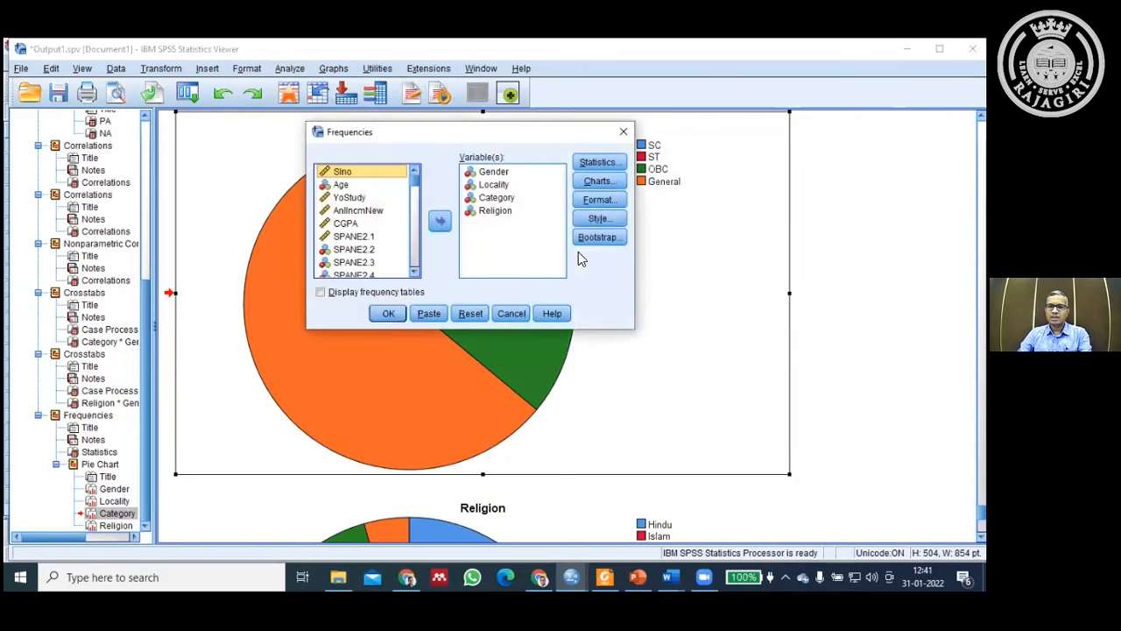
{"action": "left_click", "coordinate": [598, 182]}
{"action": "left_click", "coordinate": [257, 220]}
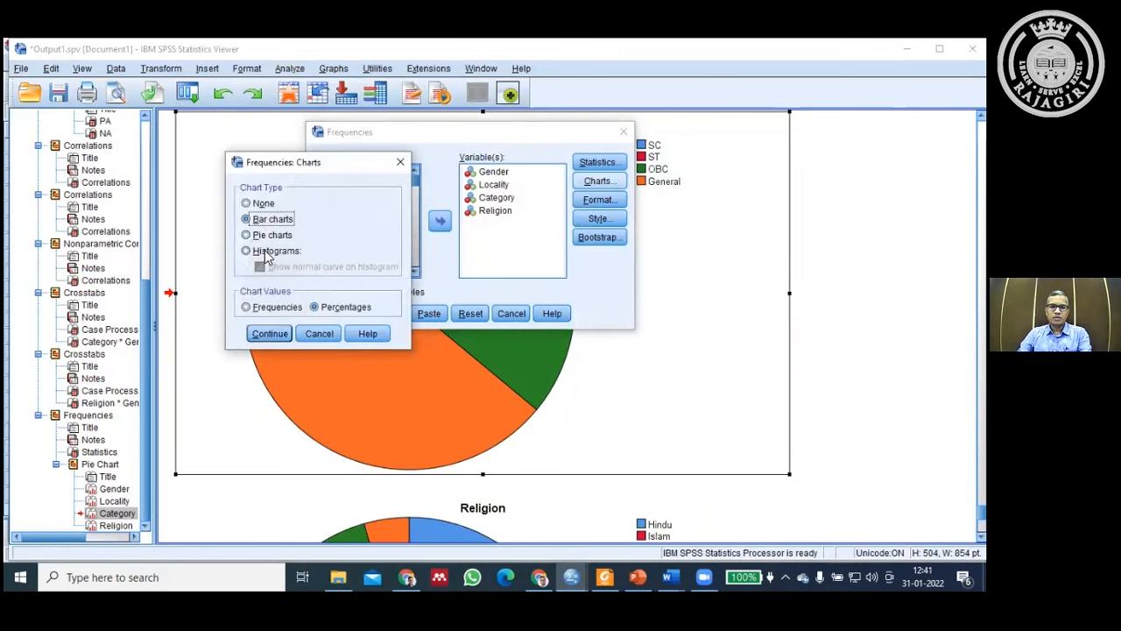
{"action": "left_click", "coordinate": [247, 308]}
{"action": "left_click", "coordinate": [270, 337]}
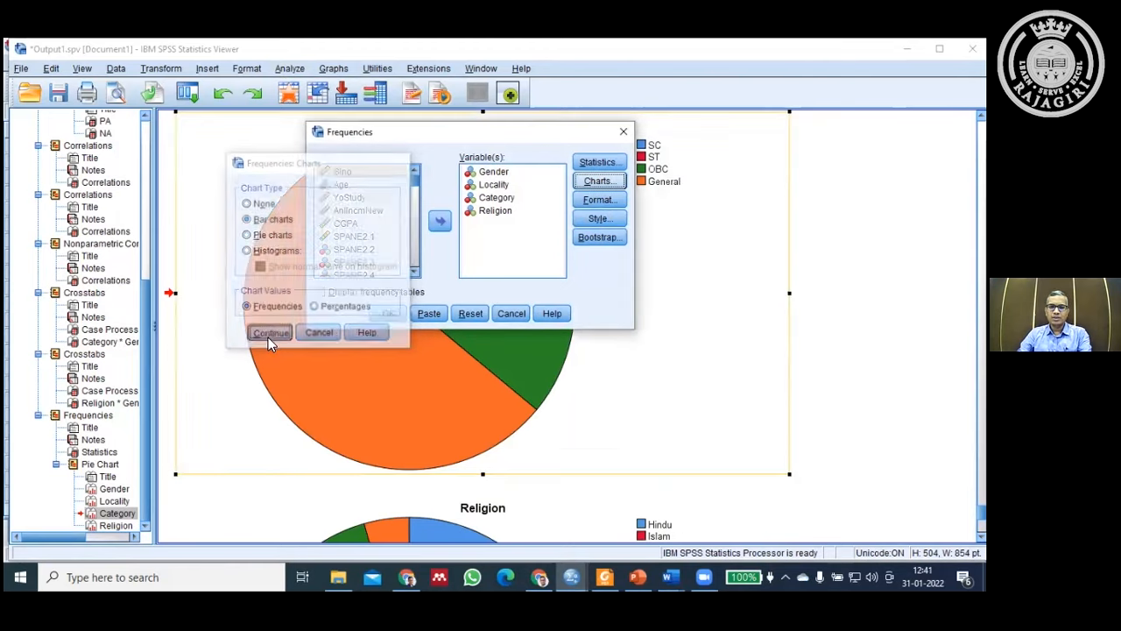
{"action": "left_click", "coordinate": [388, 313]}
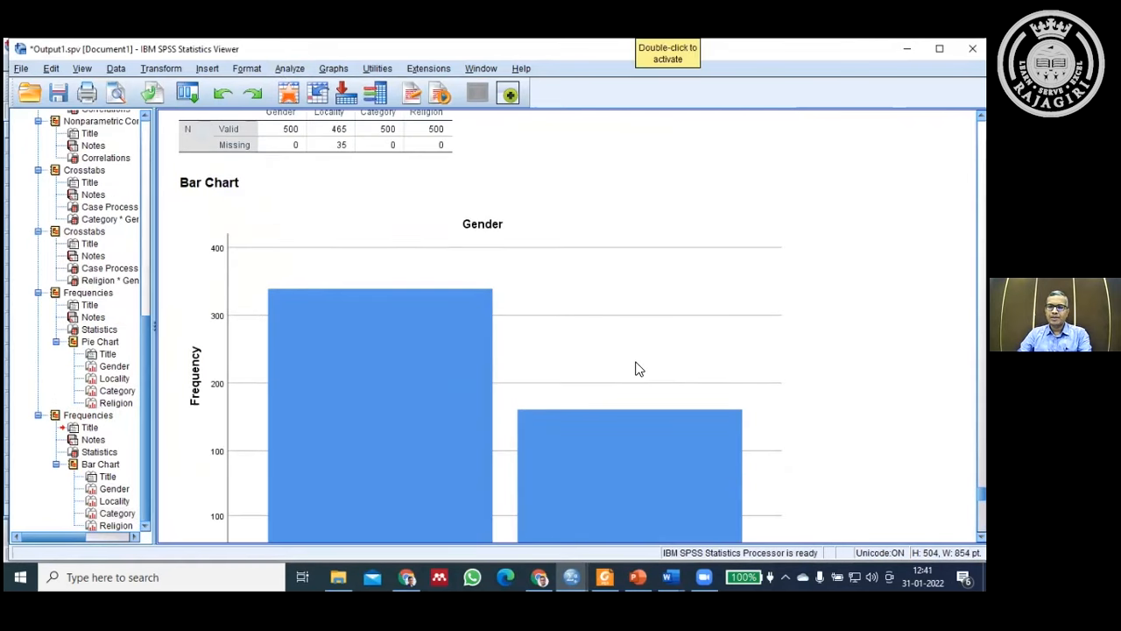
Step: Add data labels to the Male and Female bars of the Gender bar chart in the Chart Editor, then close the editor
{"action": "scroll", "coordinate": [635, 363], "scroll_direction": "down", "scroll_amount": 2}
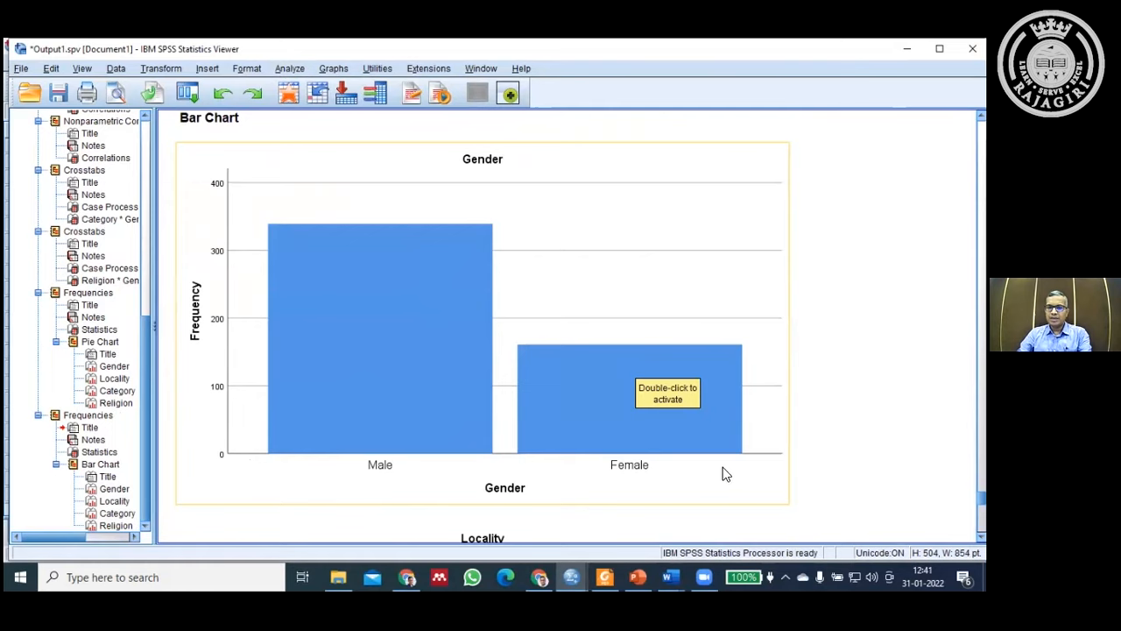
{"action": "scroll", "coordinate": [700, 473], "scroll_direction": "down", "scroll_amount": 2}
{"action": "left_click", "coordinate": [360, 319]}
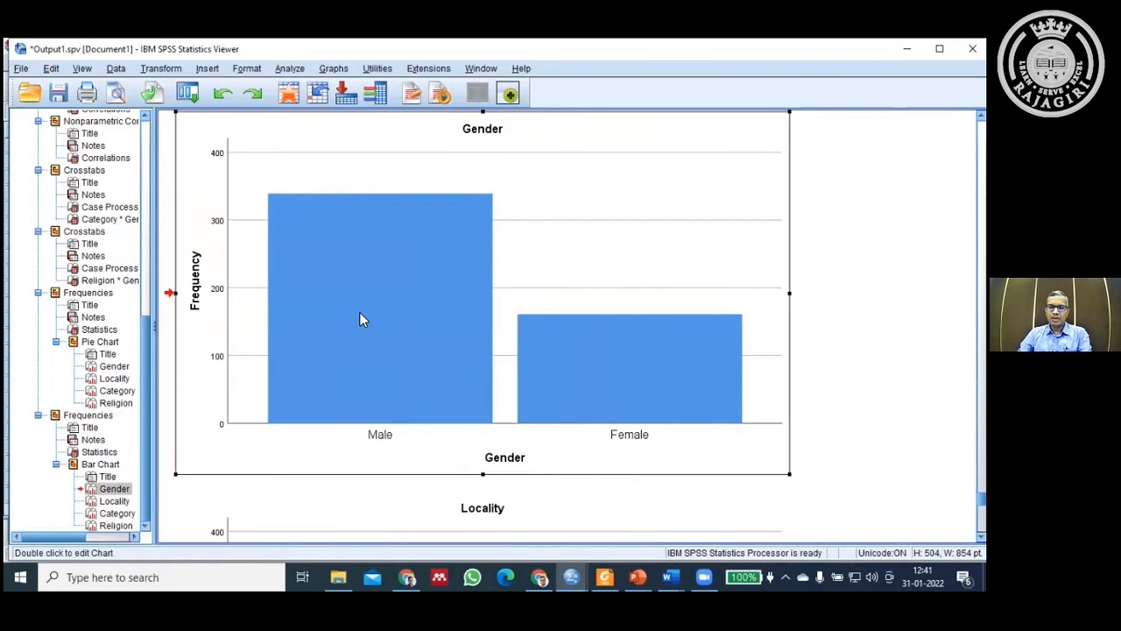
{"action": "double_click", "coordinate": [362, 318]}
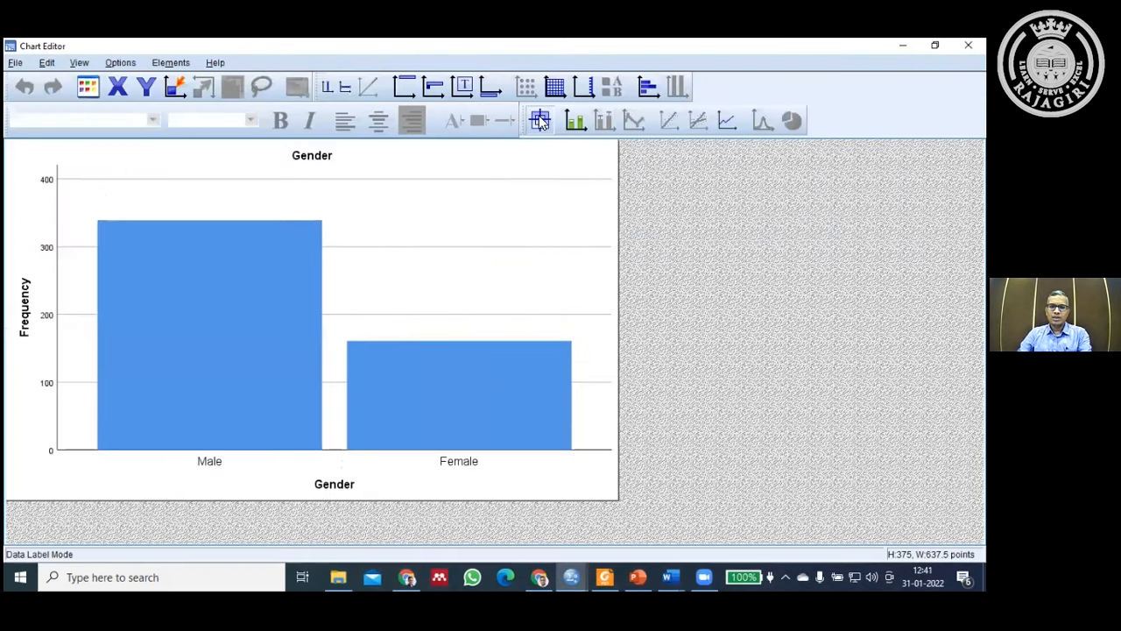
{"action": "left_click", "coordinate": [540, 121]}
{"action": "left_click", "coordinate": [214, 283]}
{"action": "left_click", "coordinate": [491, 383]}
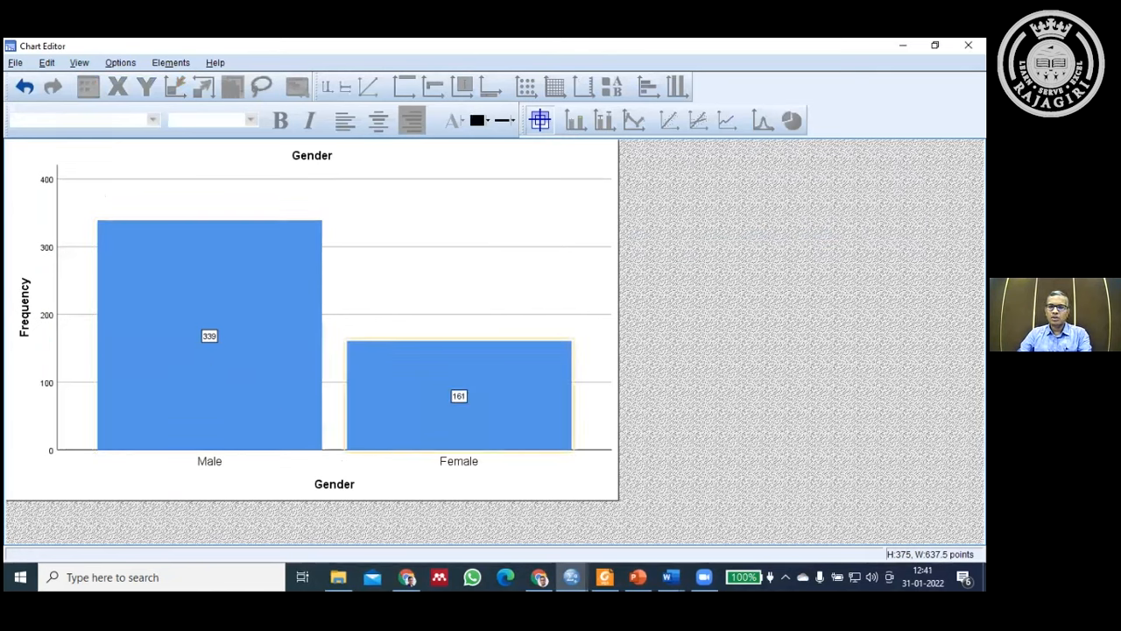
{"action": "left_click", "coordinate": [968, 44]}
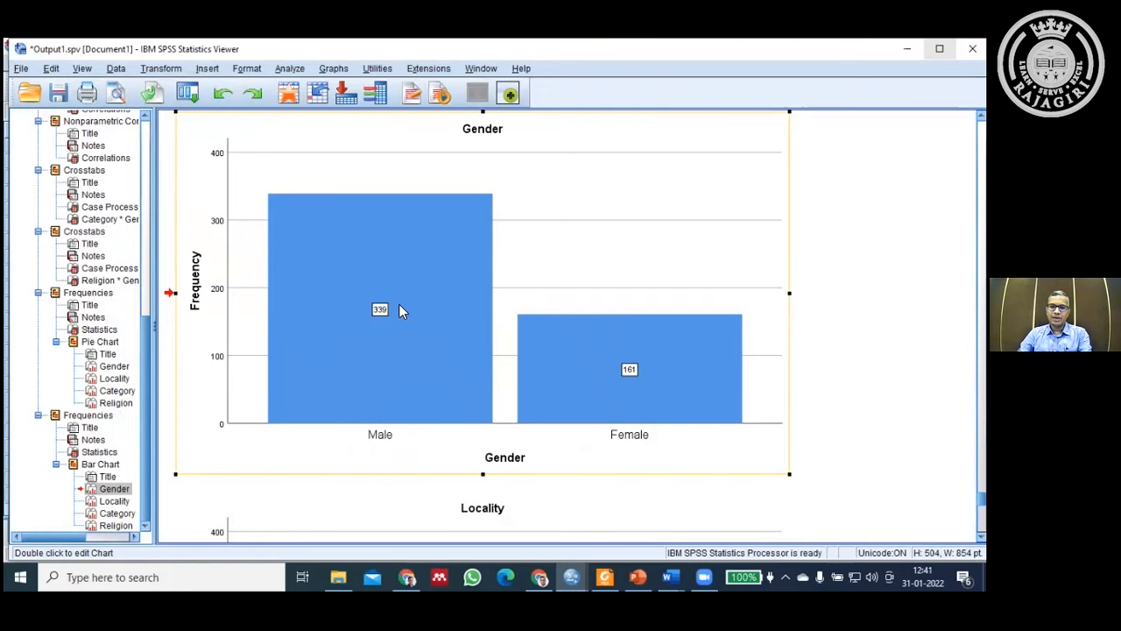
Step: Look through the Locality, Category and Religion bar charts in the output
{"action": "scroll", "coordinate": [675, 398], "scroll_direction": "down", "scroll_amount": 5}
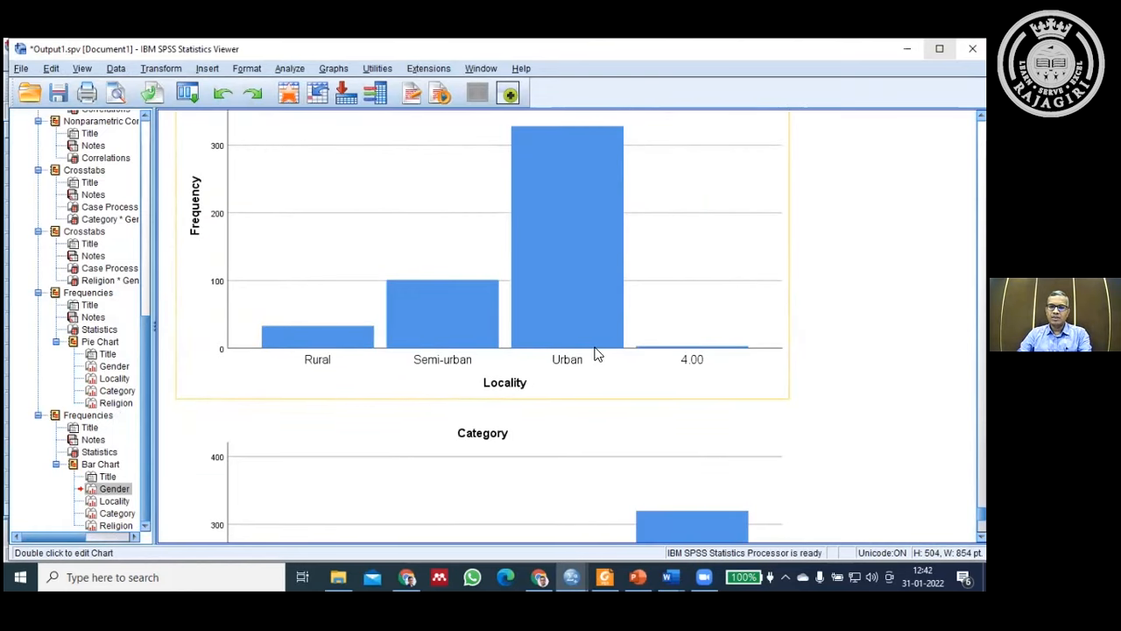
{"action": "left_click", "coordinate": [628, 426]}
{"action": "scroll", "coordinate": [625, 426], "scroll_direction": "down", "scroll_amount": 4}
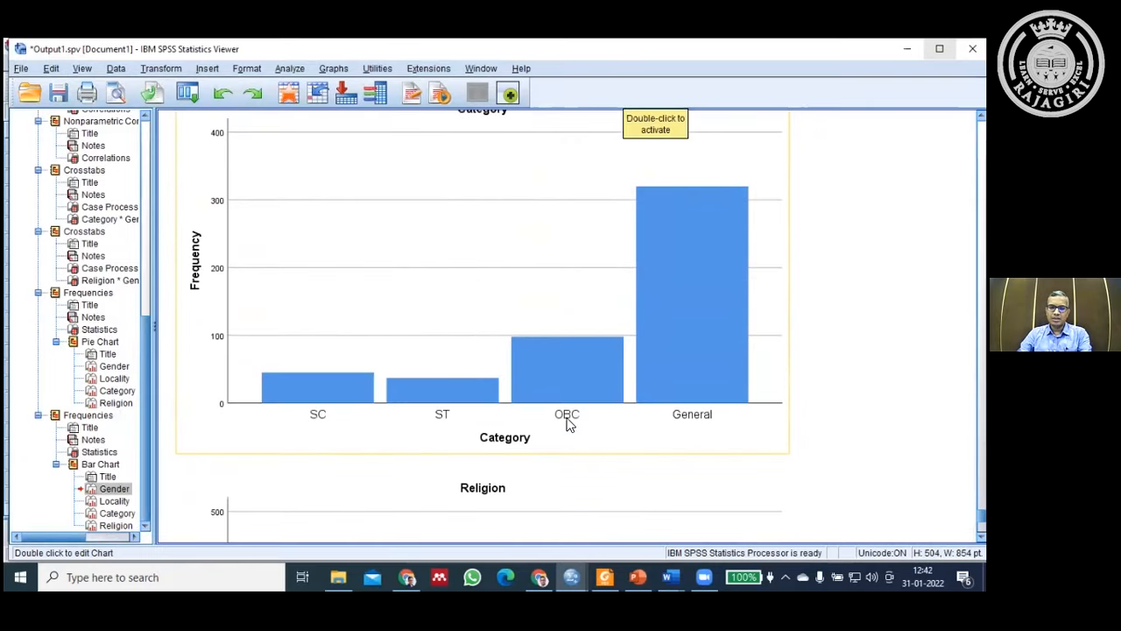
{"action": "scroll", "coordinate": [674, 395], "scroll_direction": "down", "scroll_amount": 4}
{"action": "left_click", "coordinate": [698, 388]}
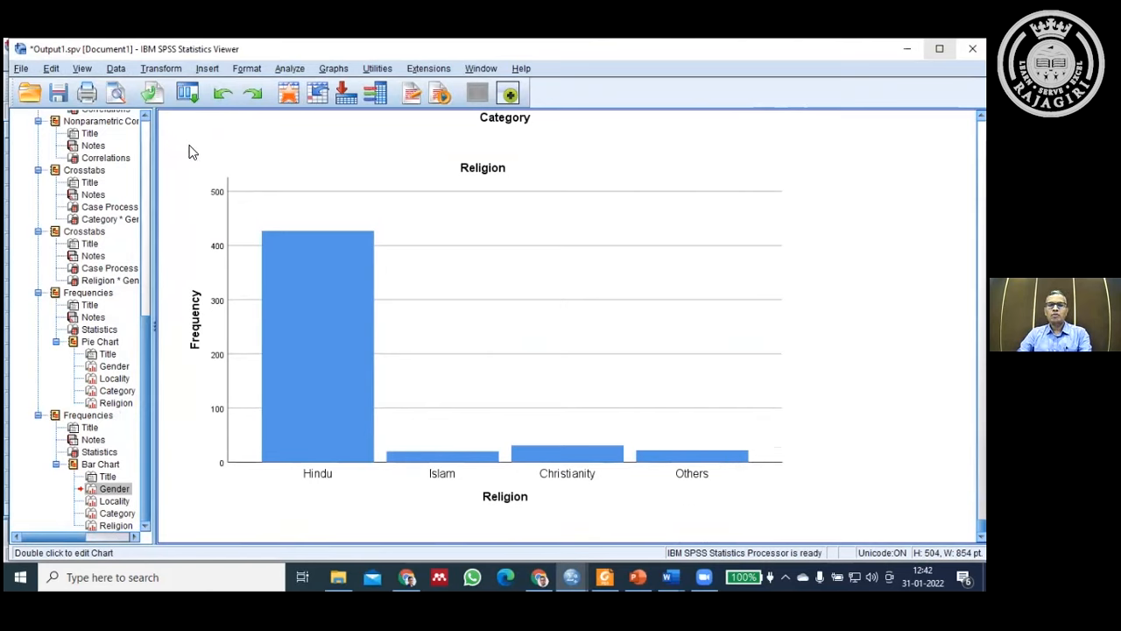
Step: Run Frequencies on Gender, Locality, Category and Religion with histograms that show the normal curve
{"action": "left_click", "coordinate": [290, 69]}
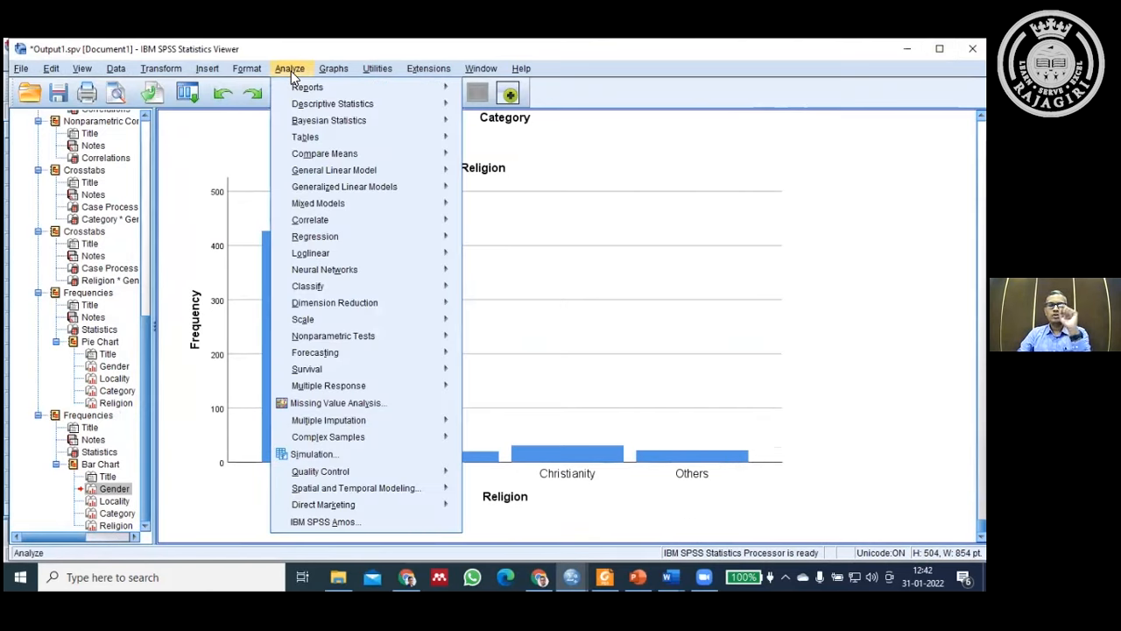
{"action": "mouse_move", "coordinate": [314, 107]}
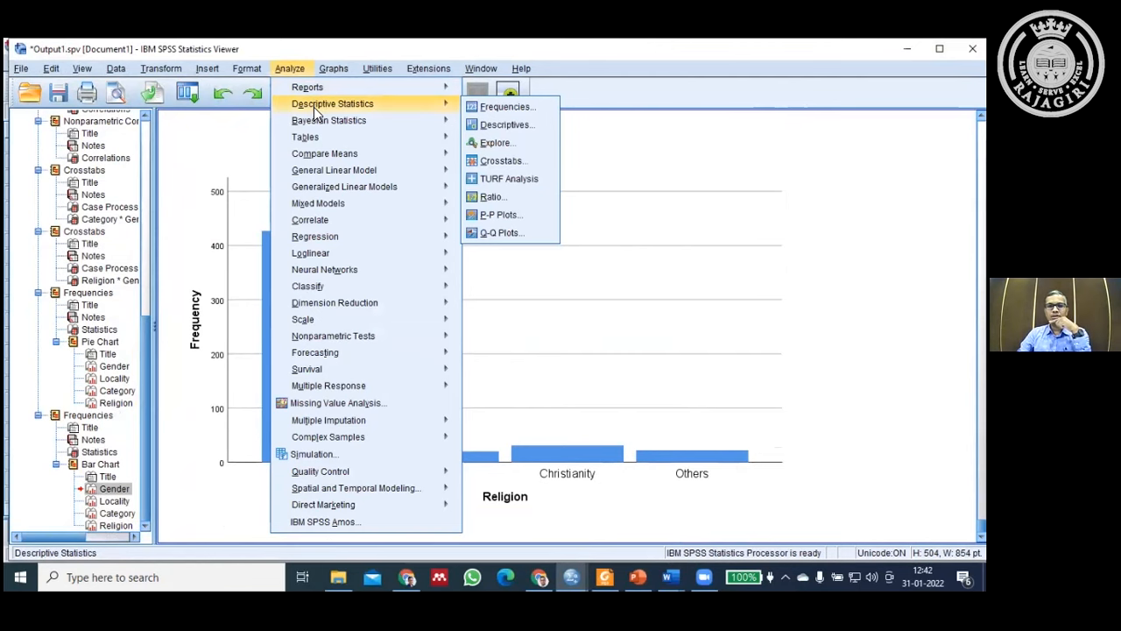
{"action": "left_click", "coordinate": [497, 108]}
{"action": "left_click", "coordinate": [603, 181]}
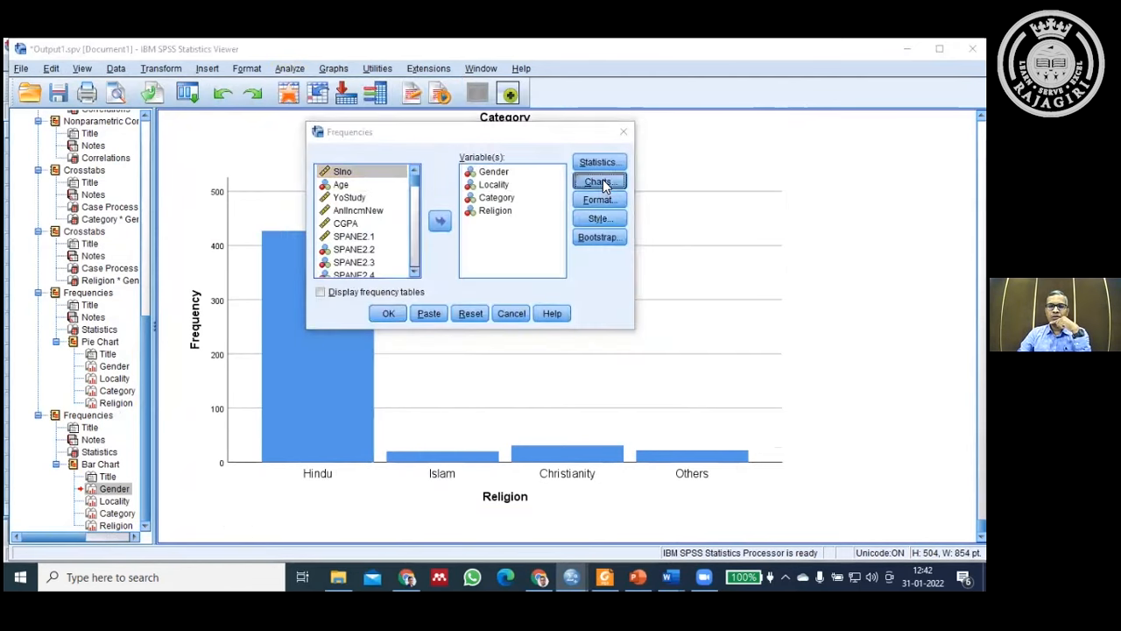
{"action": "left_click", "coordinate": [260, 251]}
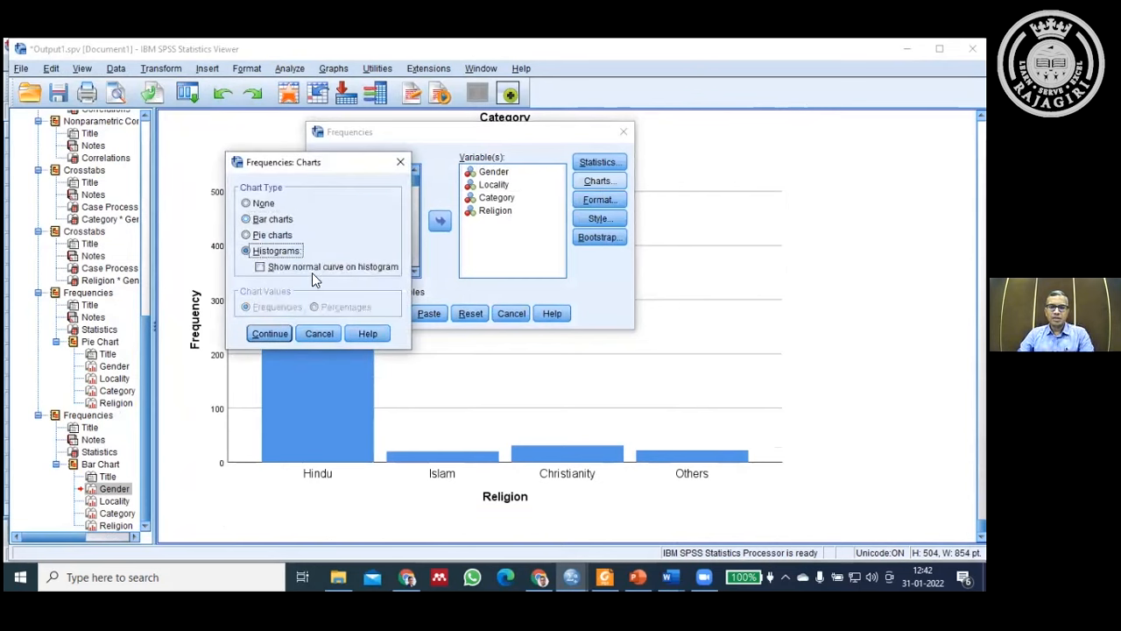
{"action": "left_click", "coordinate": [260, 268]}
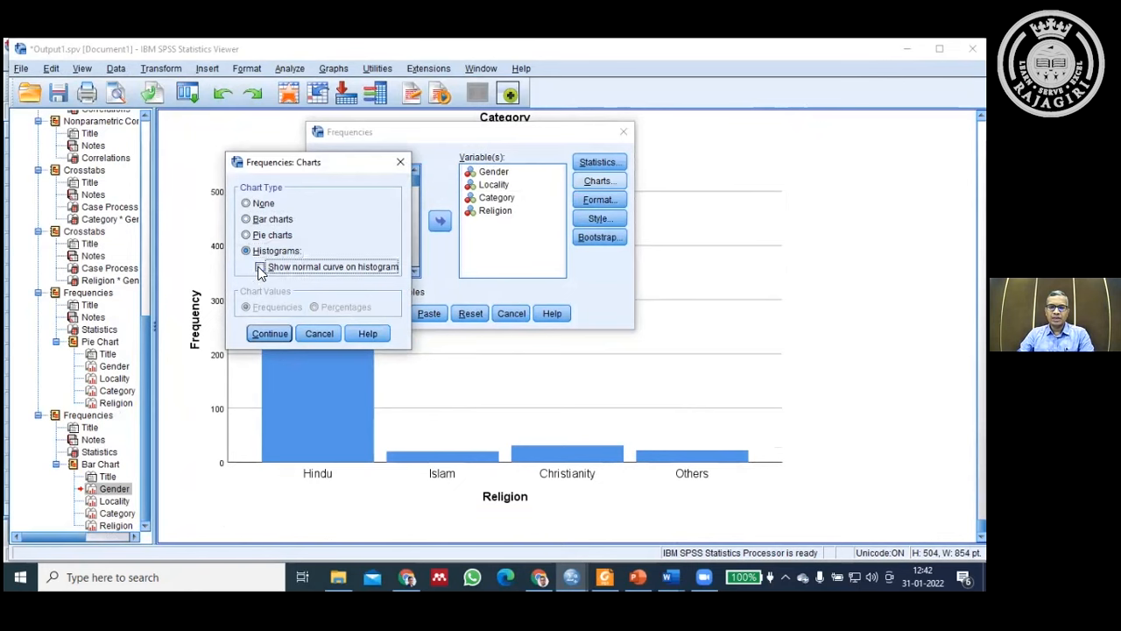
{"action": "left_click", "coordinate": [270, 333]}
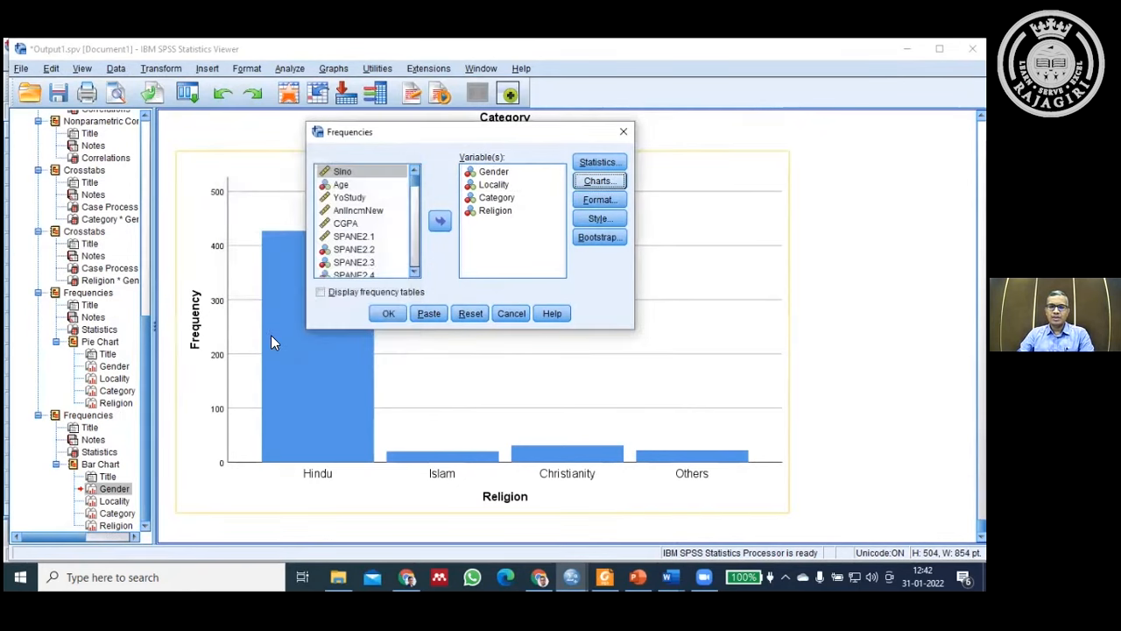
{"action": "left_click", "coordinate": [389, 314]}
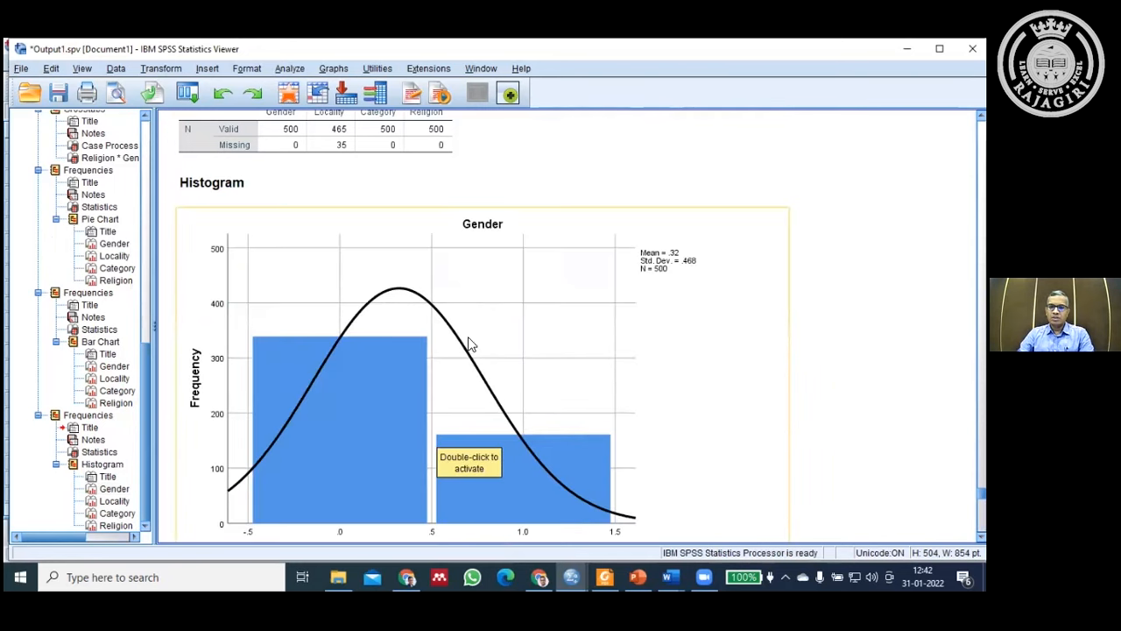
Step: Examine the Gender histogram and its normal curve in the output
{"action": "scroll", "coordinate": [648, 438], "scroll_direction": "down", "scroll_amount": 3}
{"action": "scroll", "coordinate": [645, 438], "scroll_direction": "up", "scroll_amount": 1}
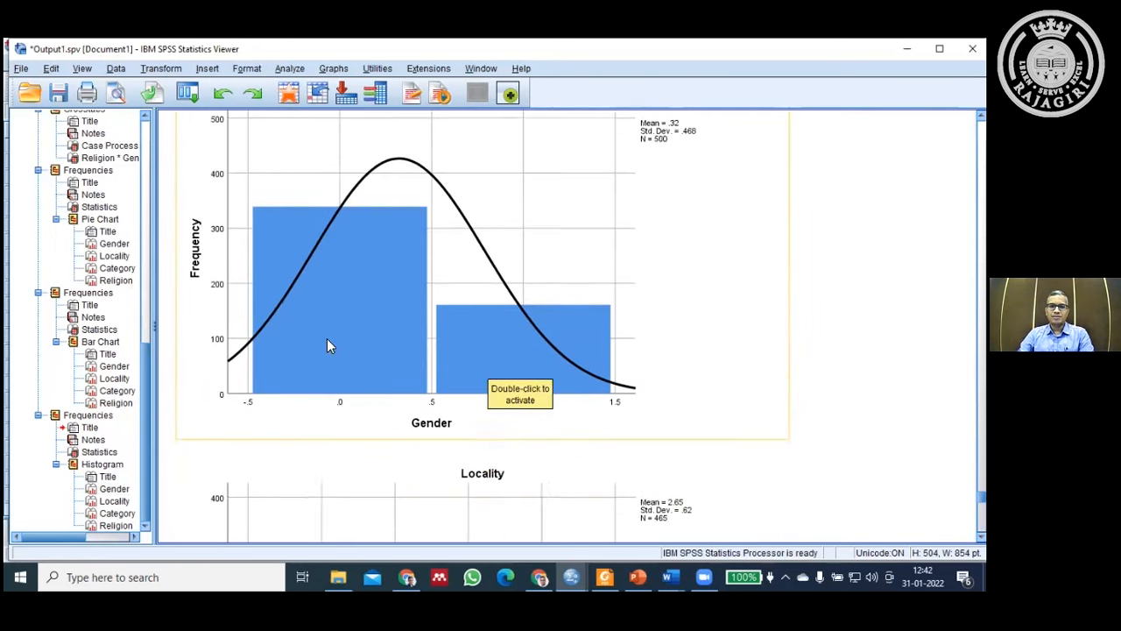
{"action": "scroll", "coordinate": [327, 346], "scroll_direction": "up", "scroll_amount": 2}
{"action": "scroll", "coordinate": [646, 447], "scroll_direction": "down", "scroll_amount": 1}
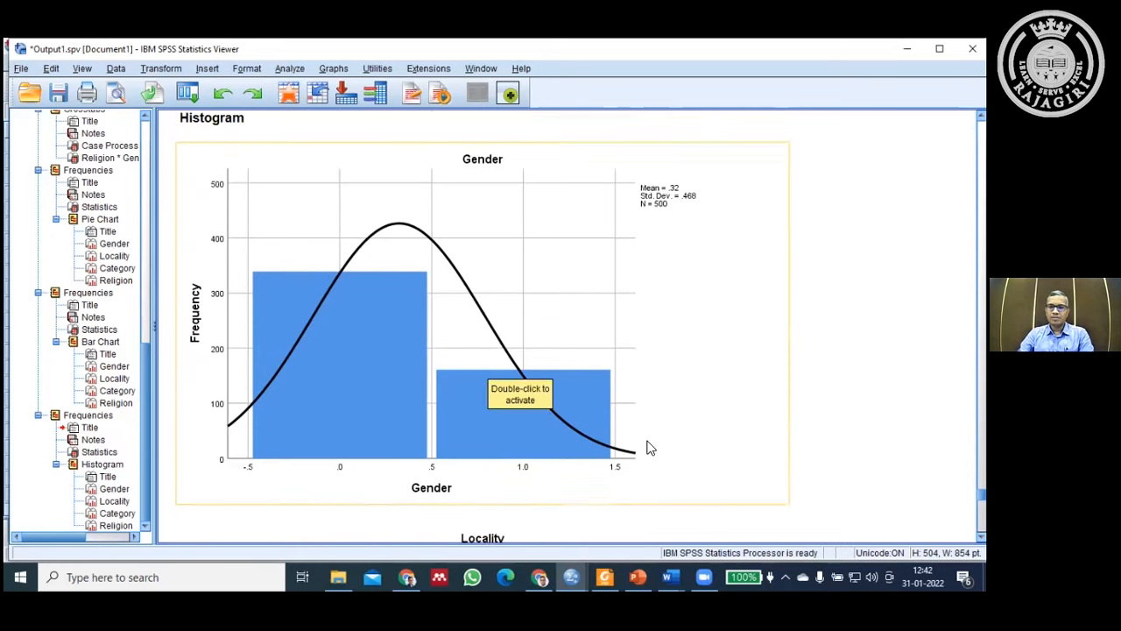
Step: Examine the Locality, Category and Religion histograms with their normal curves, then return to the Gender histogram and the Statistics table
{"action": "scroll", "coordinate": [648, 448], "scroll_direction": "down", "scroll_amount": 1}
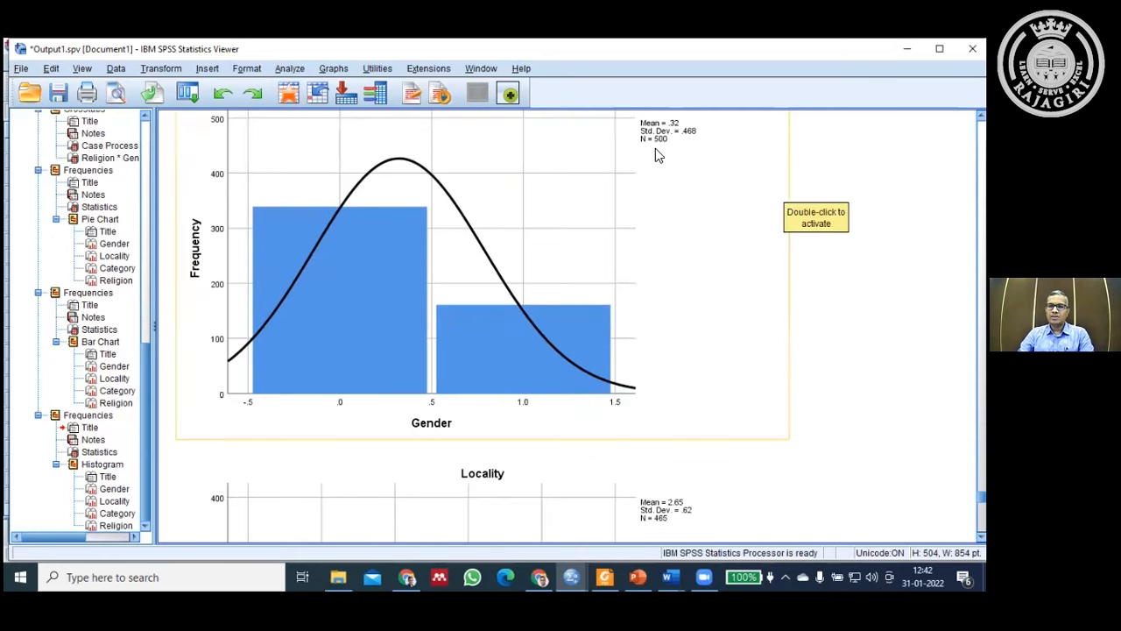
{"action": "scroll", "coordinate": [657, 228], "scroll_direction": "down", "scroll_amount": 3}
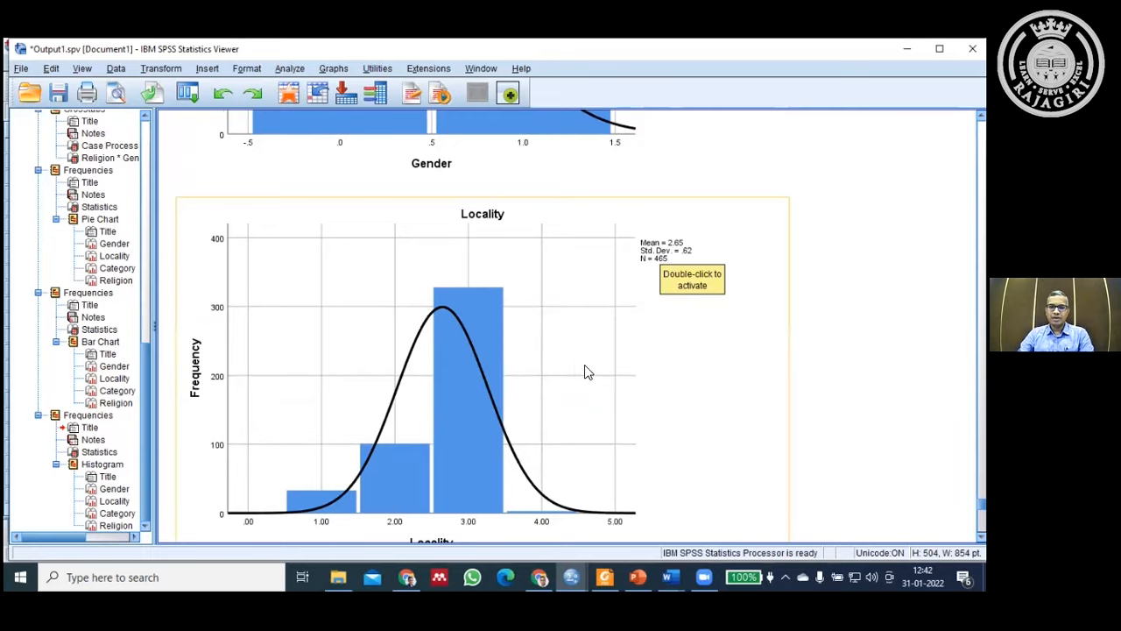
{"action": "scroll", "coordinate": [587, 368], "scroll_direction": "down", "scroll_amount": 1}
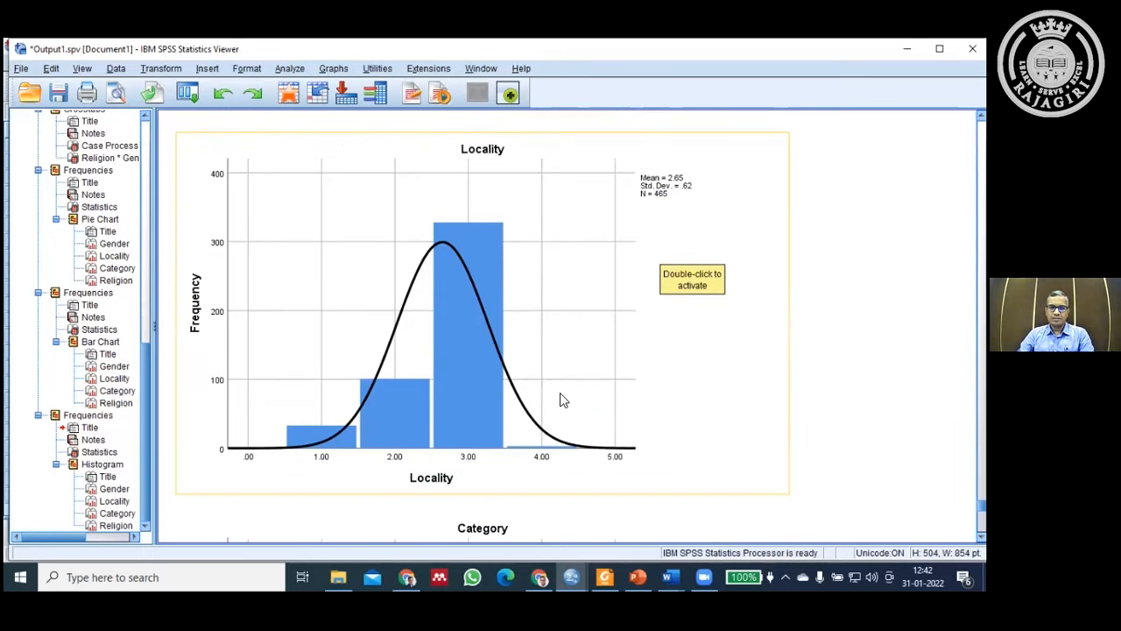
{"action": "scroll", "coordinate": [583, 398], "scroll_direction": "down", "scroll_amount": 5}
{"action": "scroll", "coordinate": [585, 399], "scroll_direction": "down", "scroll_amount": 1}
{"action": "scroll", "coordinate": [560, 395], "scroll_direction": "up", "scroll_amount": 2}
{"action": "scroll", "coordinate": [696, 381], "scroll_direction": "down", "scroll_amount": 2}
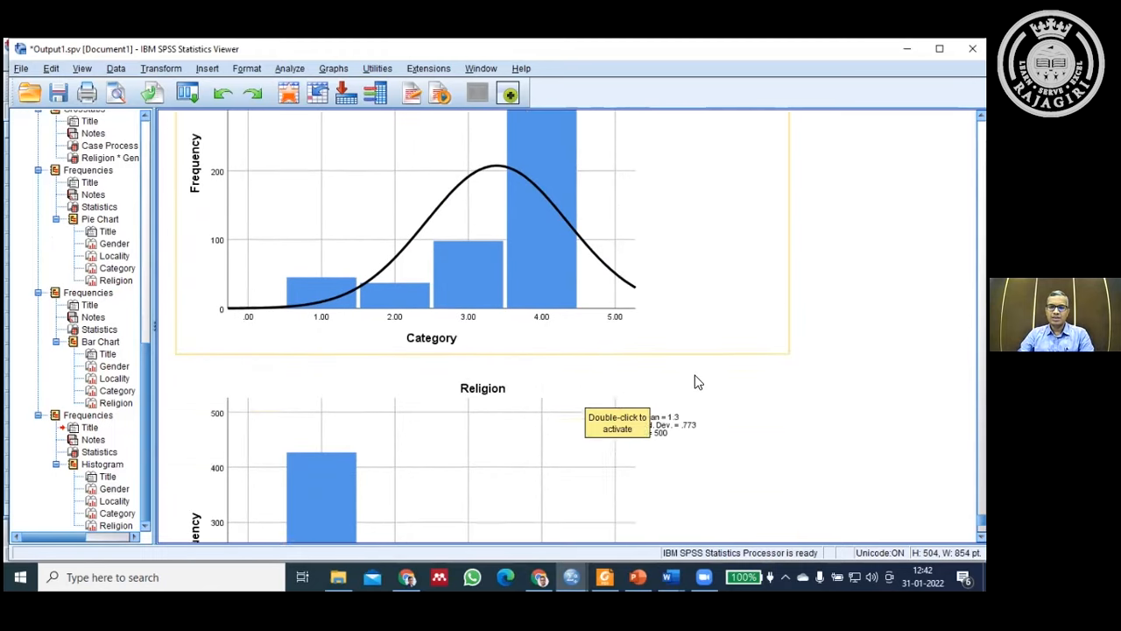
{"action": "scroll", "coordinate": [697, 382], "scroll_direction": "down", "scroll_amount": 2}
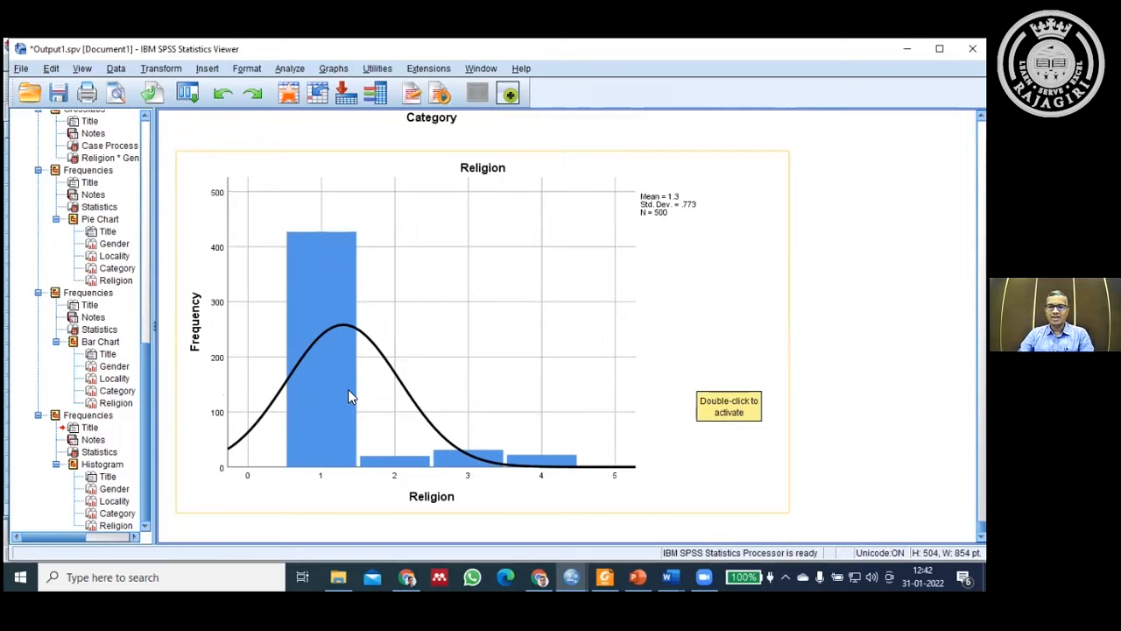
{"action": "scroll", "coordinate": [348, 388], "scroll_direction": "up", "scroll_amount": 8}
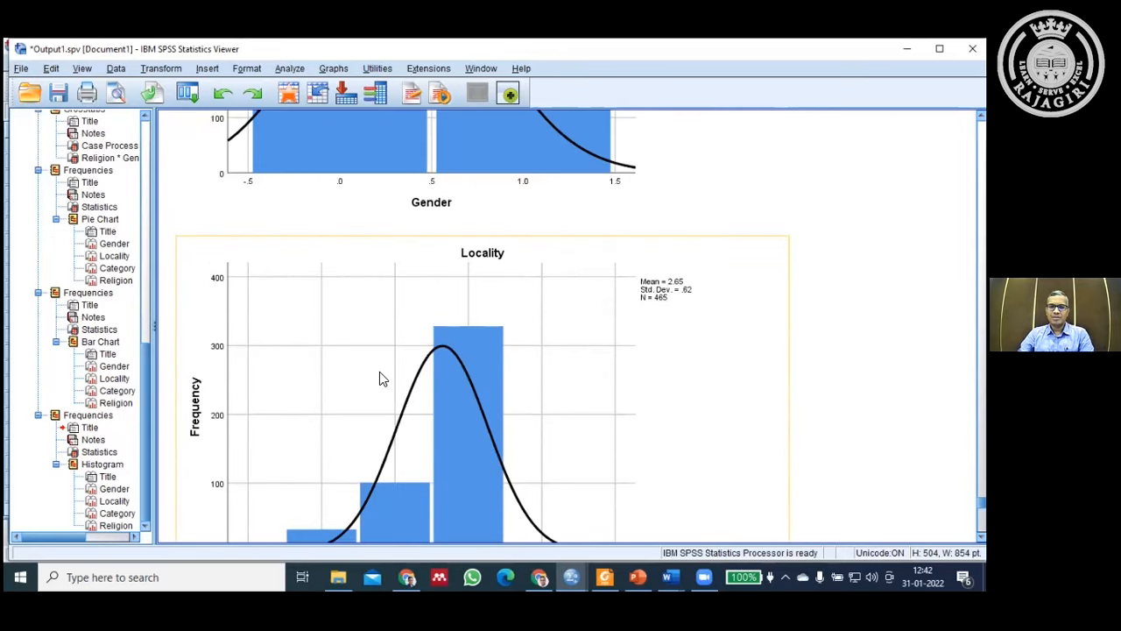
{"action": "scroll", "coordinate": [380, 372], "scroll_direction": "up", "scroll_amount": 2}
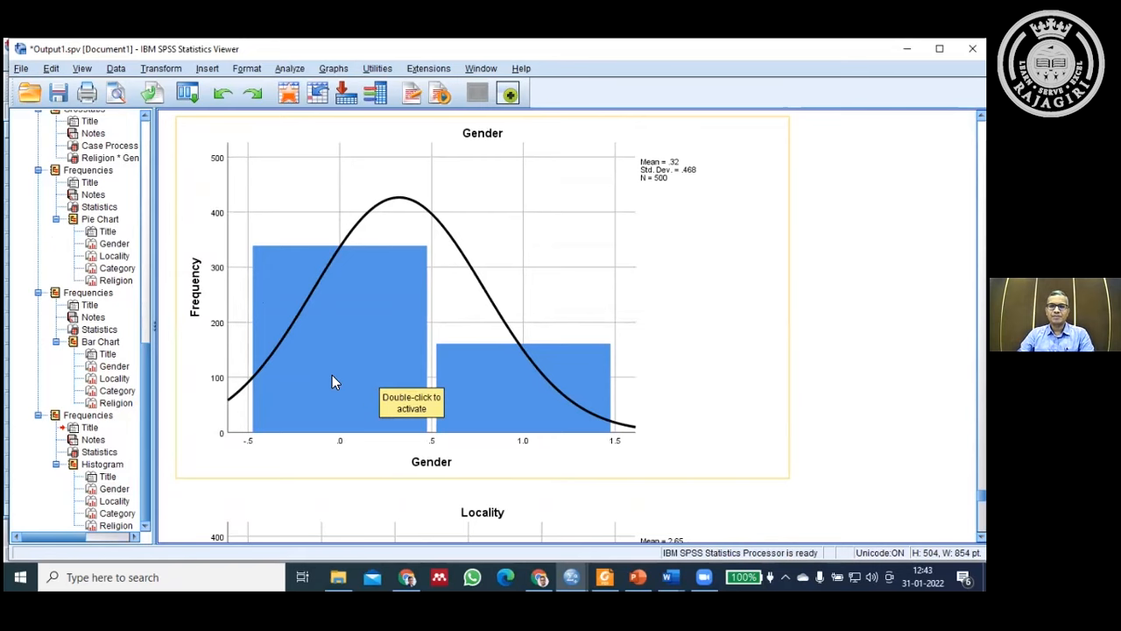
{"action": "scroll", "coordinate": [332, 382], "scroll_direction": "up", "scroll_amount": 2}
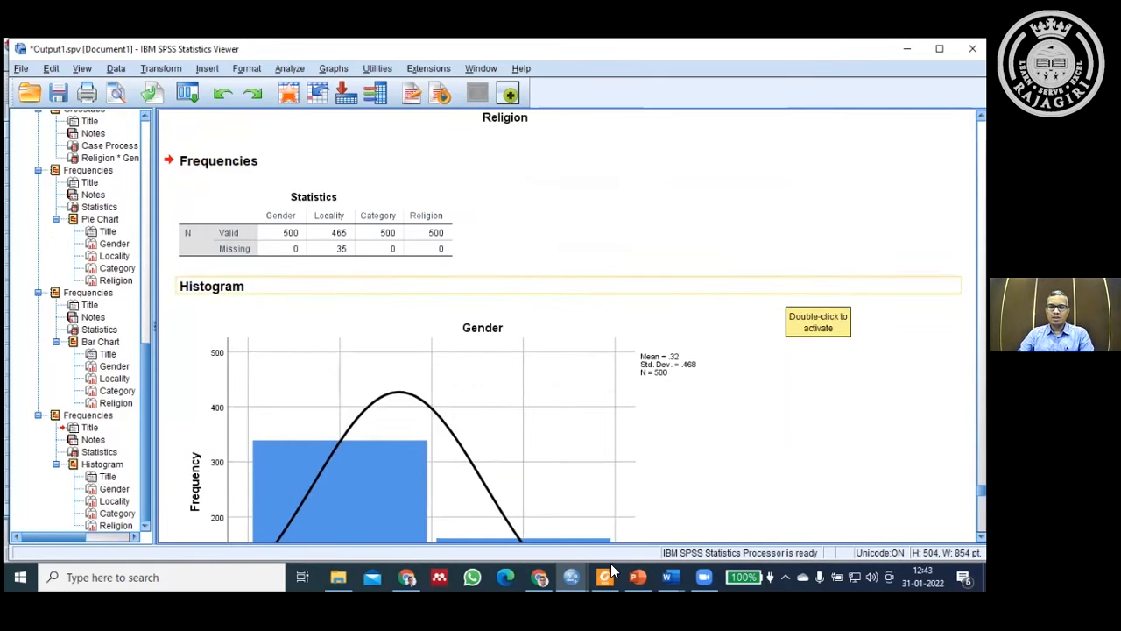
Step: Switch to the PowerPoint presentation with the "Basic Statistics and Visual Display" title slide
{"action": "left_click", "coordinate": [638, 571]}
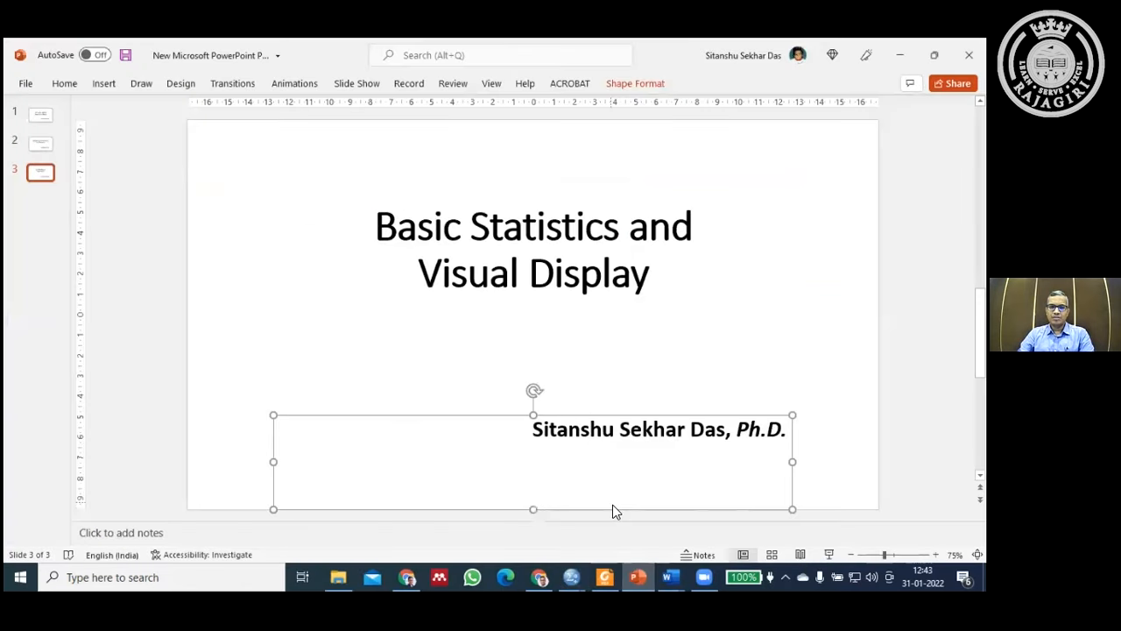